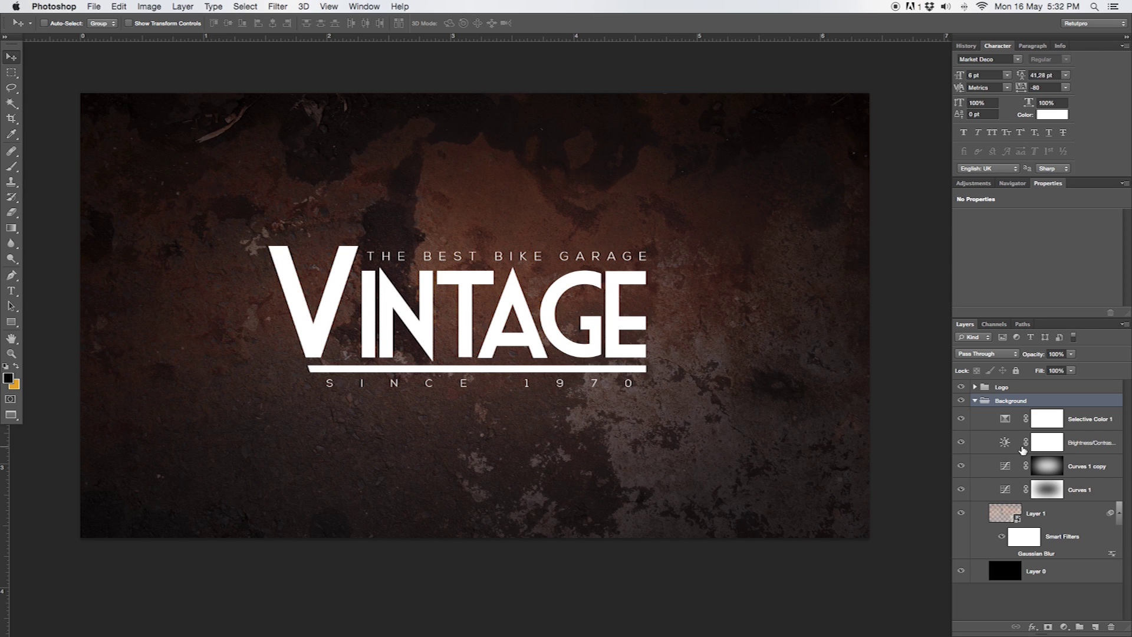
Step: Hide the Logo group and every Background layer above the black Layer 0, and select Layer 0
left_click(961, 387)
left_click_drag(963, 417, 963, 534)
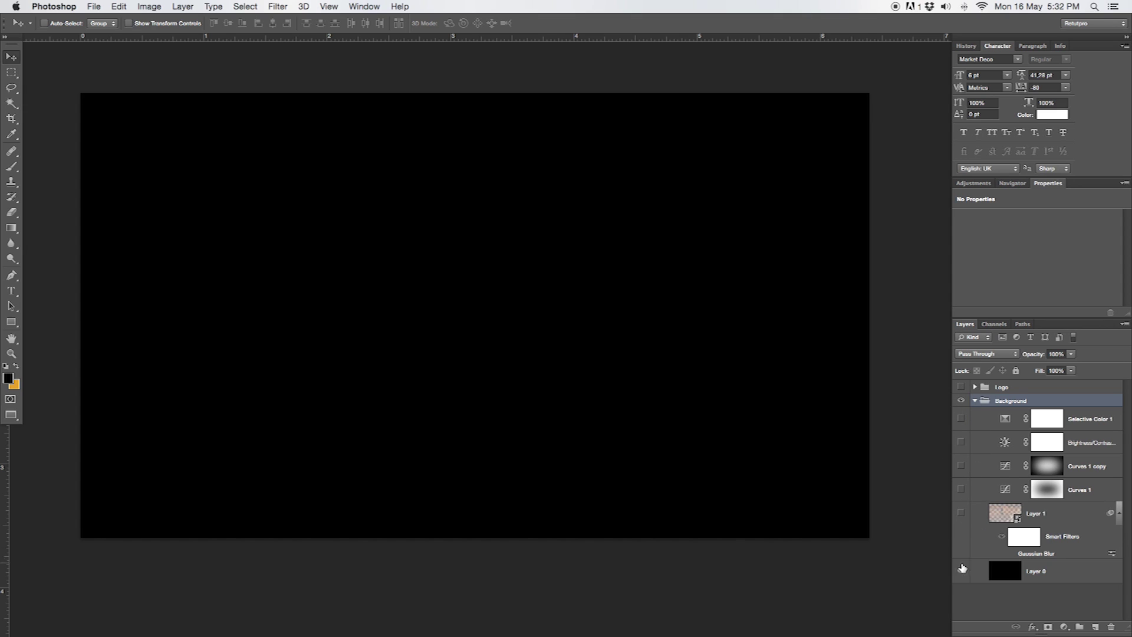
left_click(1045, 570)
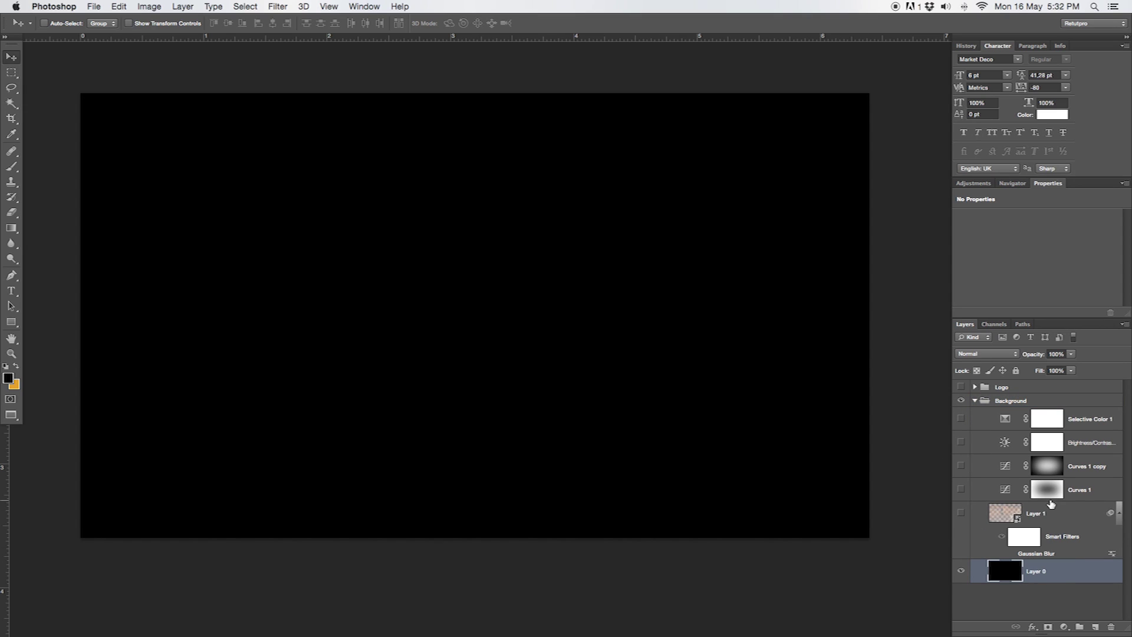
Step: Preview the logo over the black base and over the Layer 1 texture, hiding both again
left_click(962, 388)
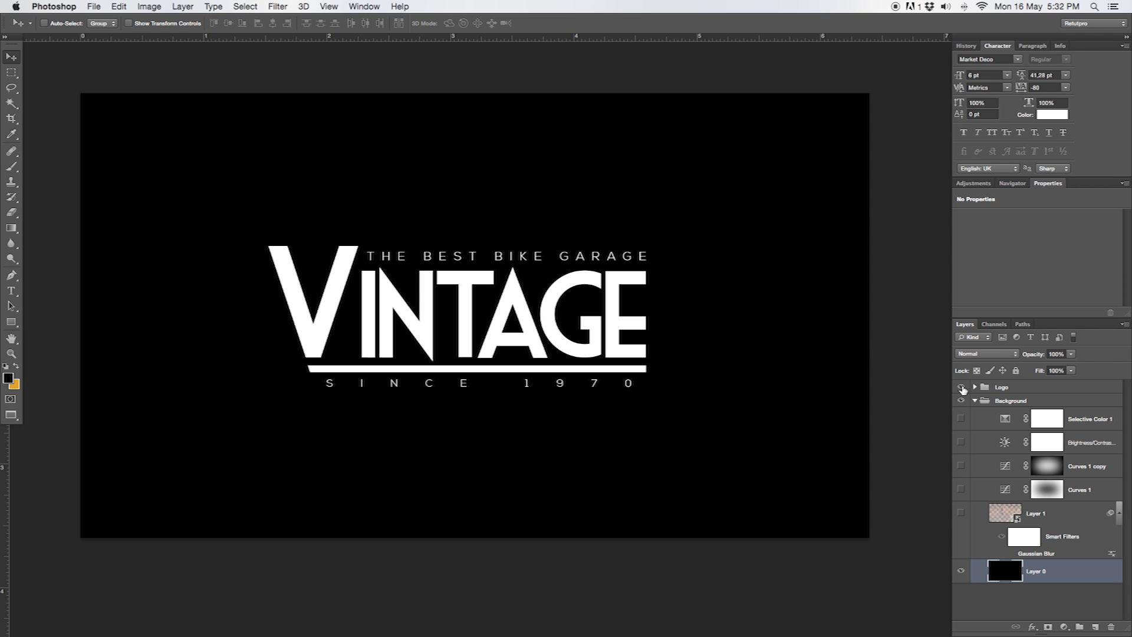
left_click(961, 513)
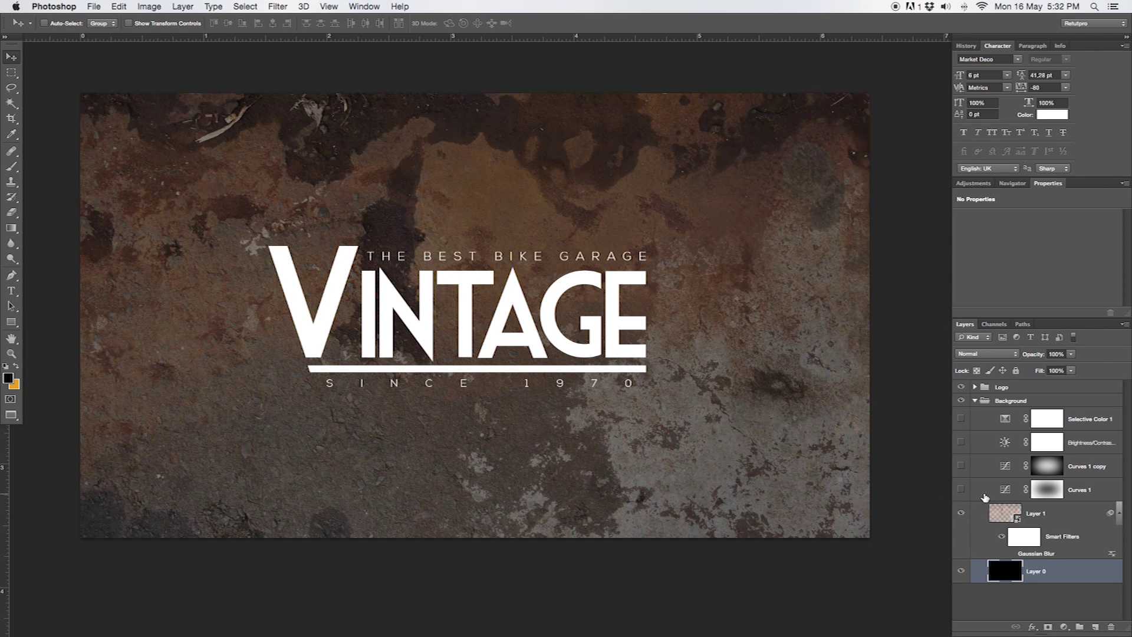
left_click(962, 513)
left_click(962, 387)
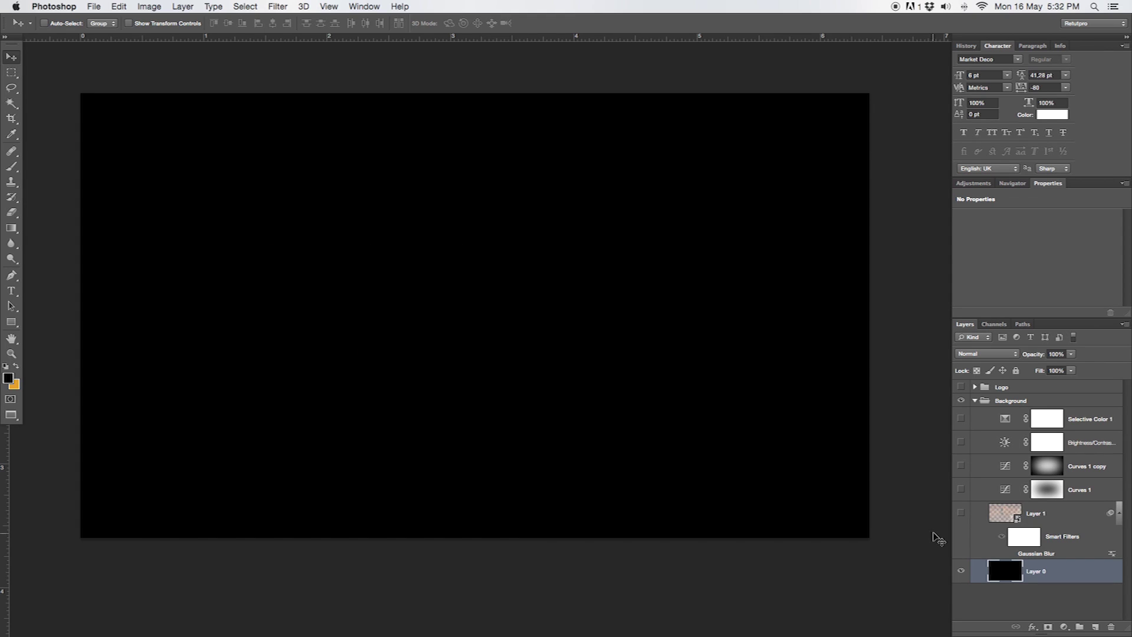
Step: Show the Layer 1 texture and the Logo group, comparing the texture with its Gaussian Blur filter on and off and leaving the filter off
left_click(962, 513)
left_click(1035, 512)
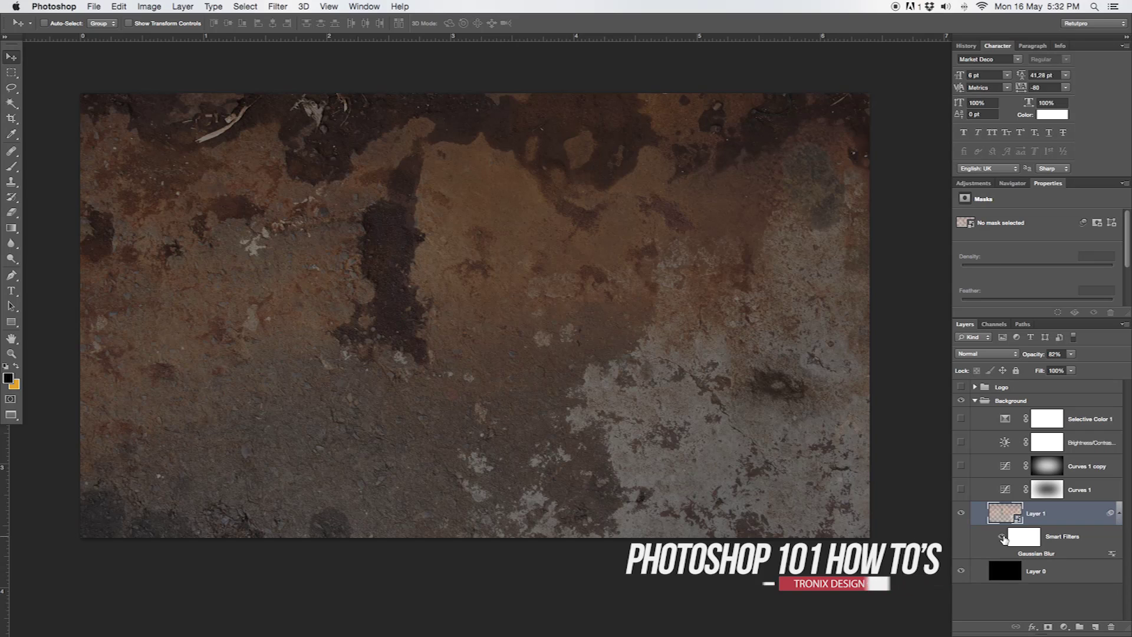
left_click(1012, 554)
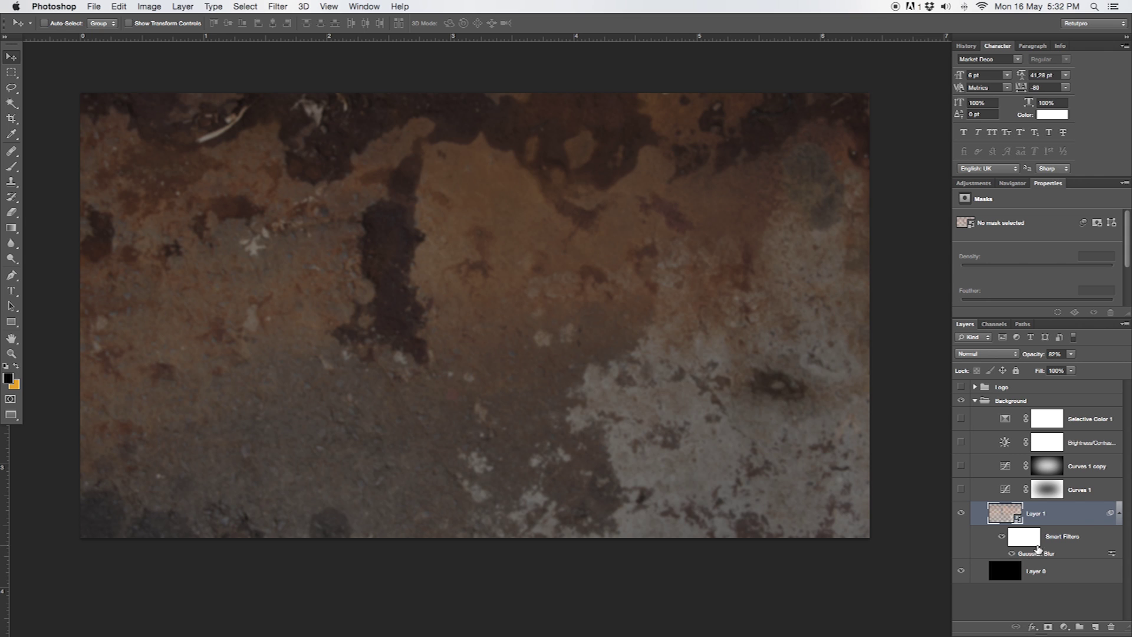
left_click(961, 387)
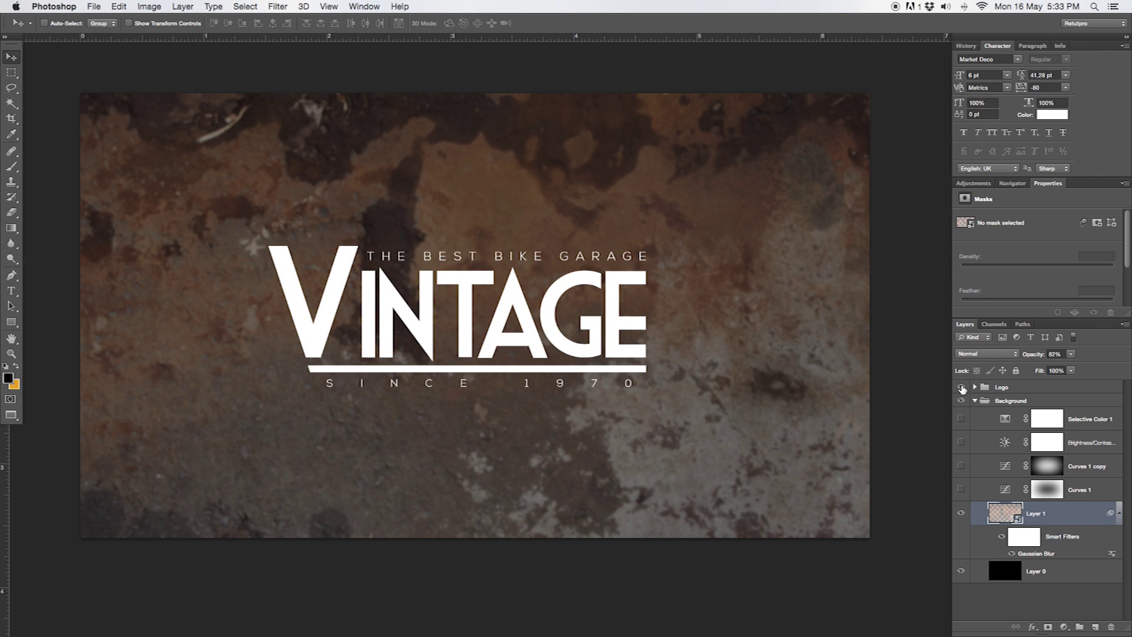
left_click(962, 387)
left_click(1013, 554)
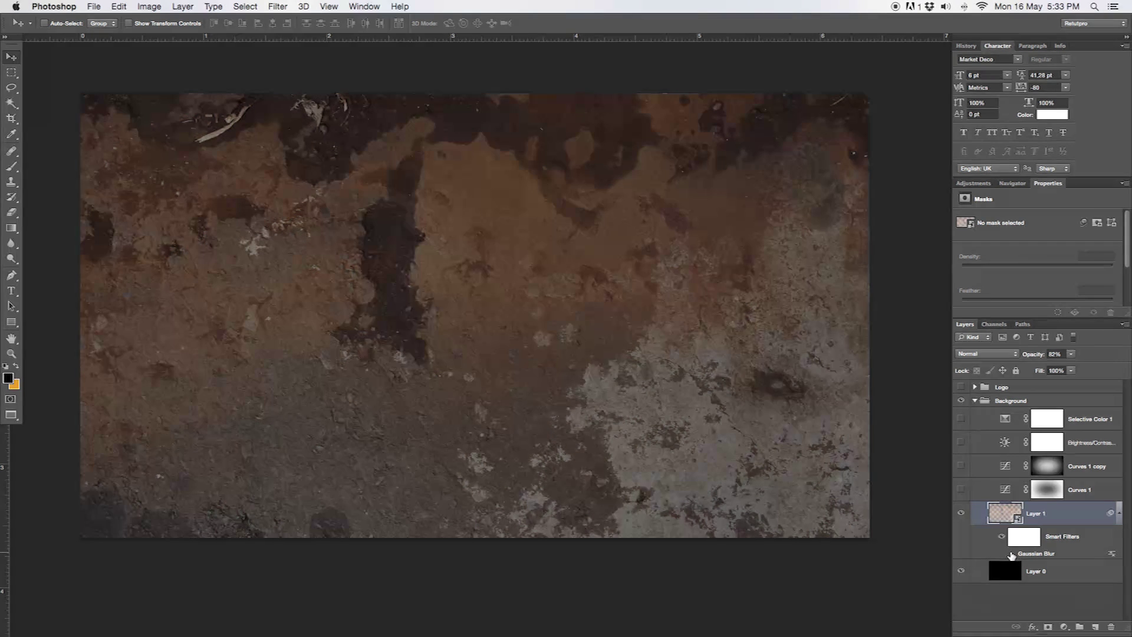
left_click(962, 387)
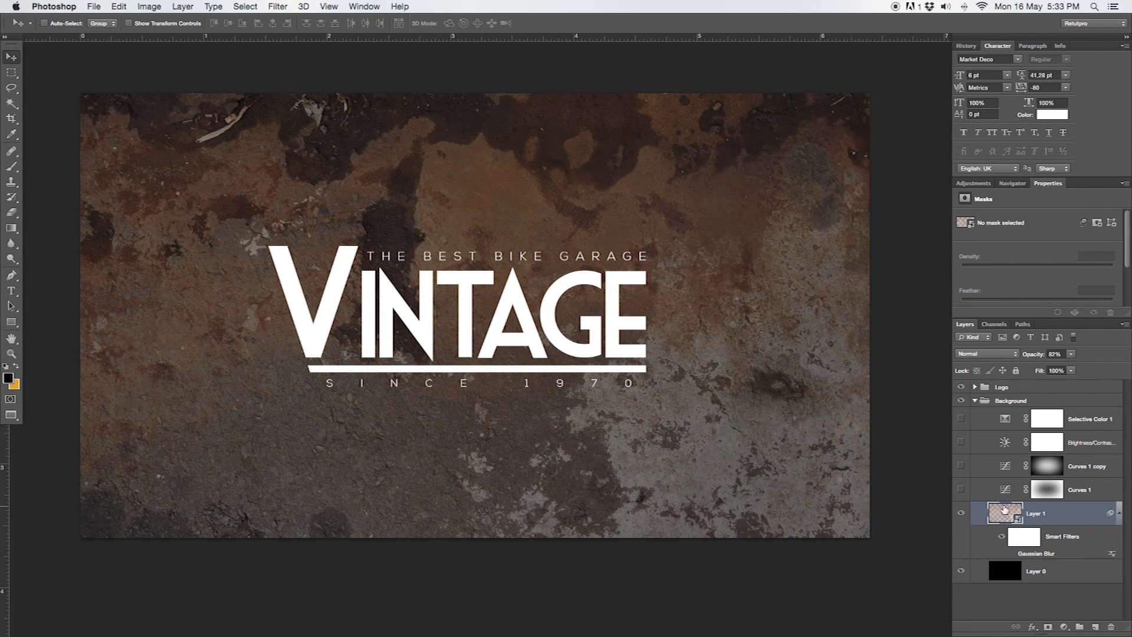
Step: Show the Curves 1 adjustment over the texture and adjust the space given to its curve for viewing
left_click(978, 491)
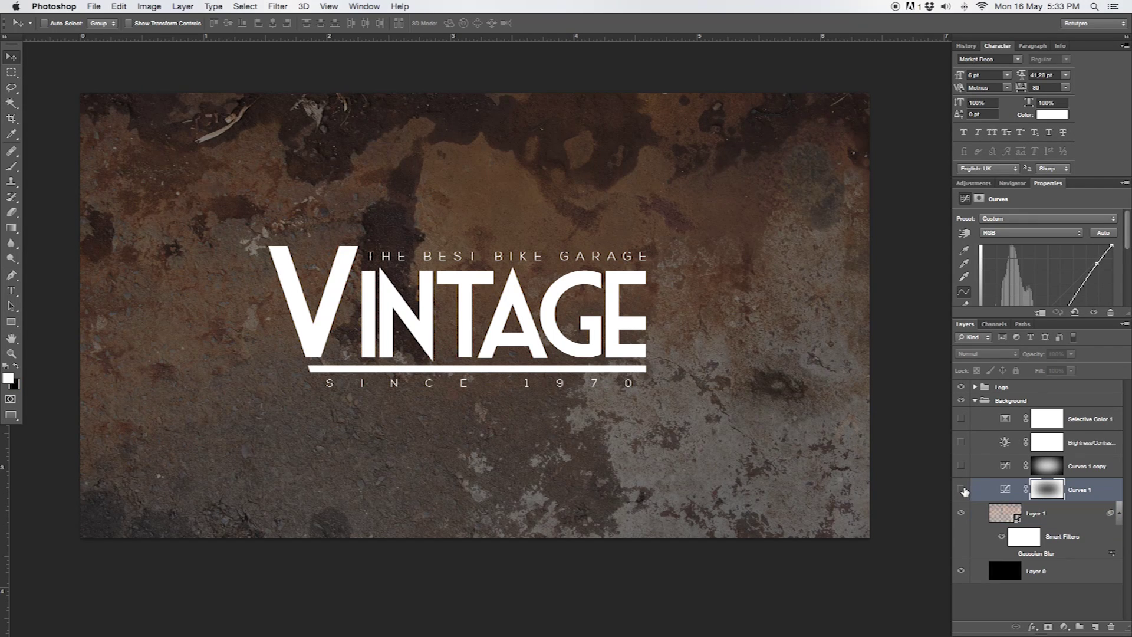
left_click(961, 490)
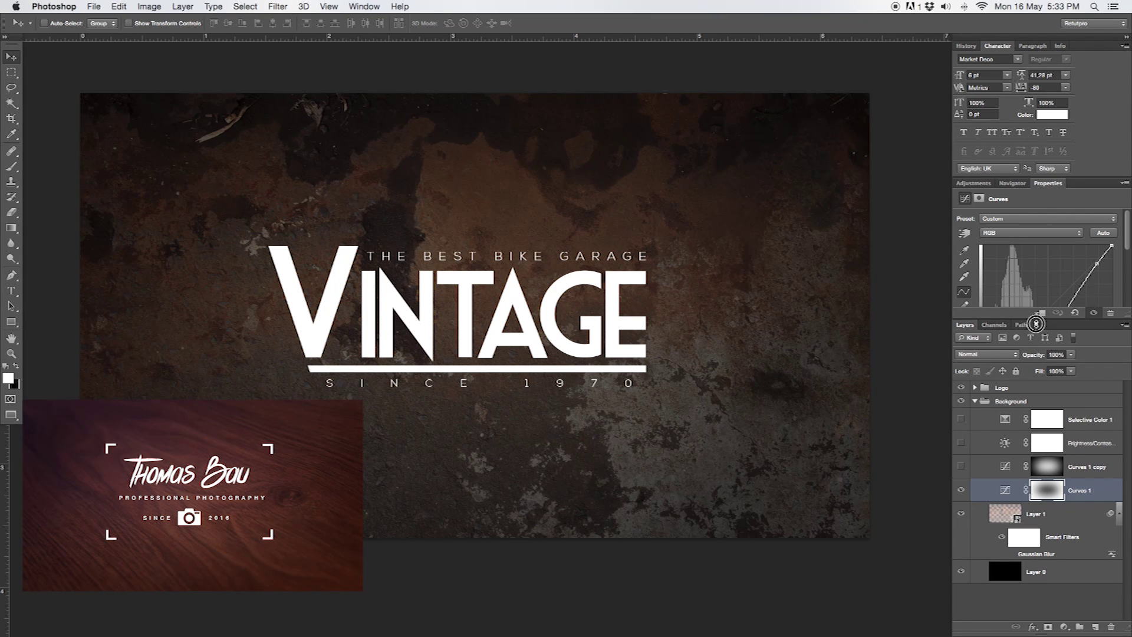
left_click_drag(1033, 320, 1039, 408)
left_click_drag(1031, 349, 1033, 353)
left_click_drag(1033, 407, 1033, 328)
Step: Show the Curves 1 copy adjustment, comparing the background with and without it
left_click(978, 478)
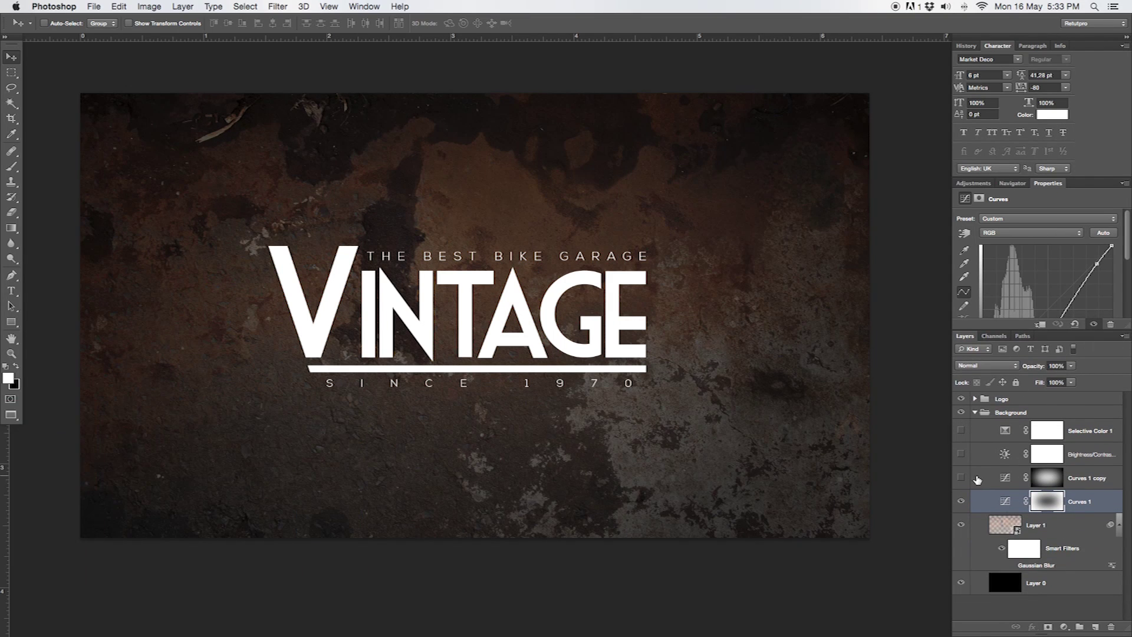
left_click(961, 477)
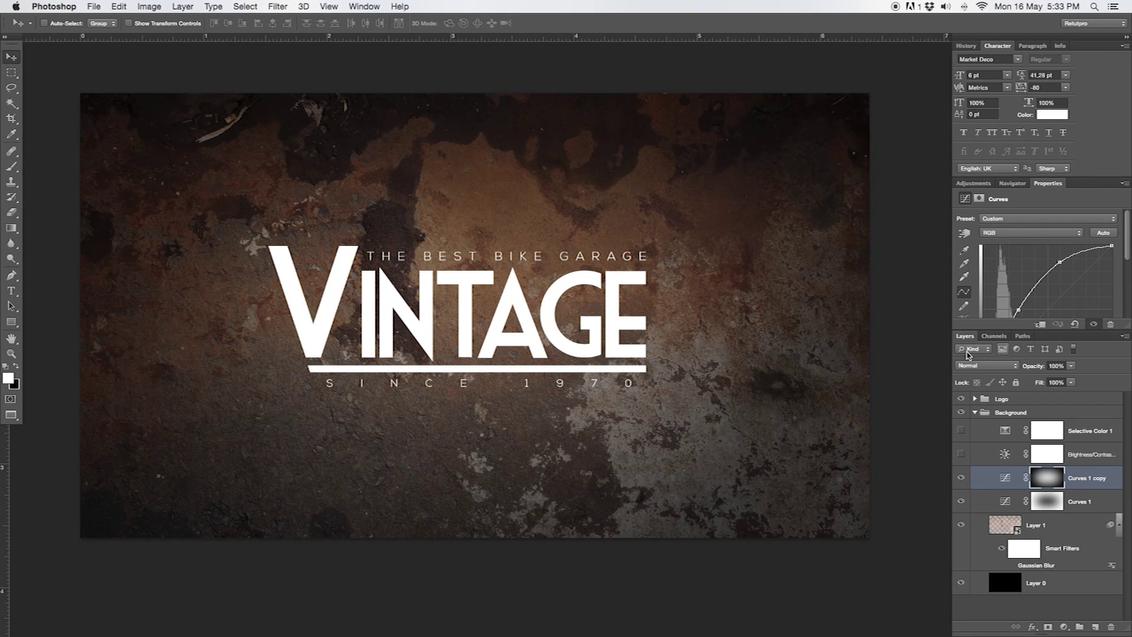
left_click(961, 478)
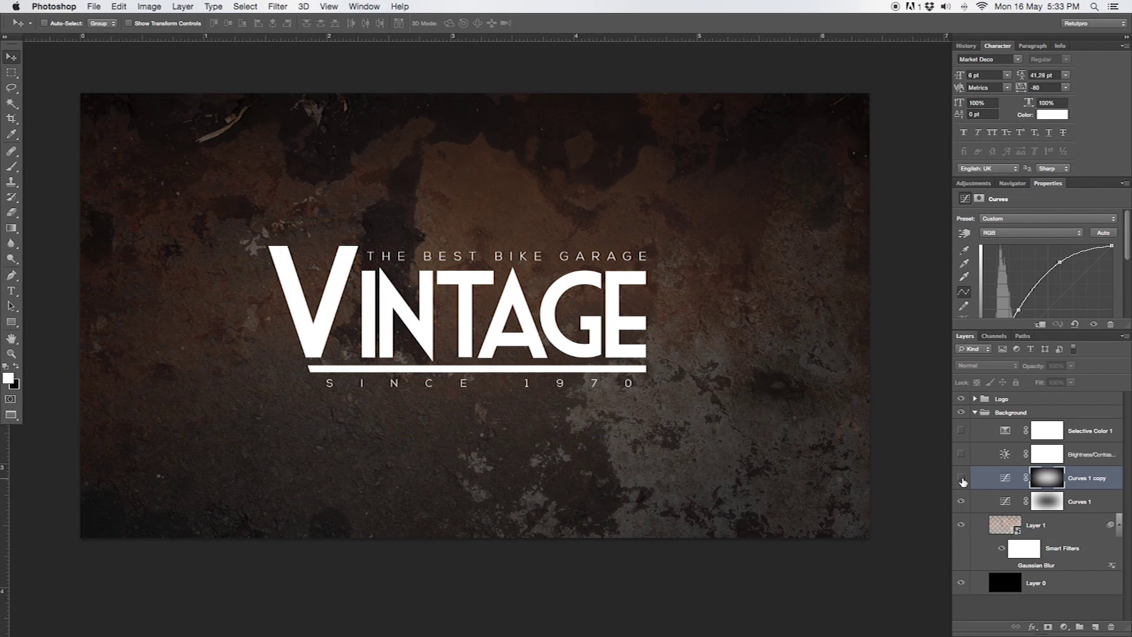
left_click(962, 478)
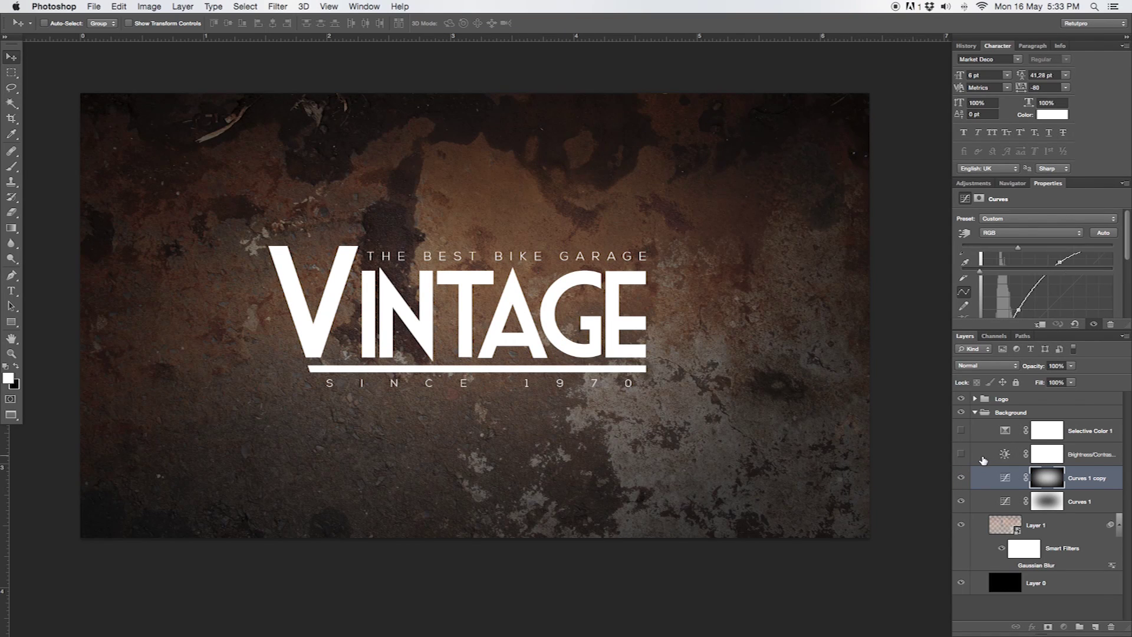
Step: Show the Brightness/Contrast adjustment and compare the background with the logo hidden and shown
left_click(986, 459)
left_click(961, 455)
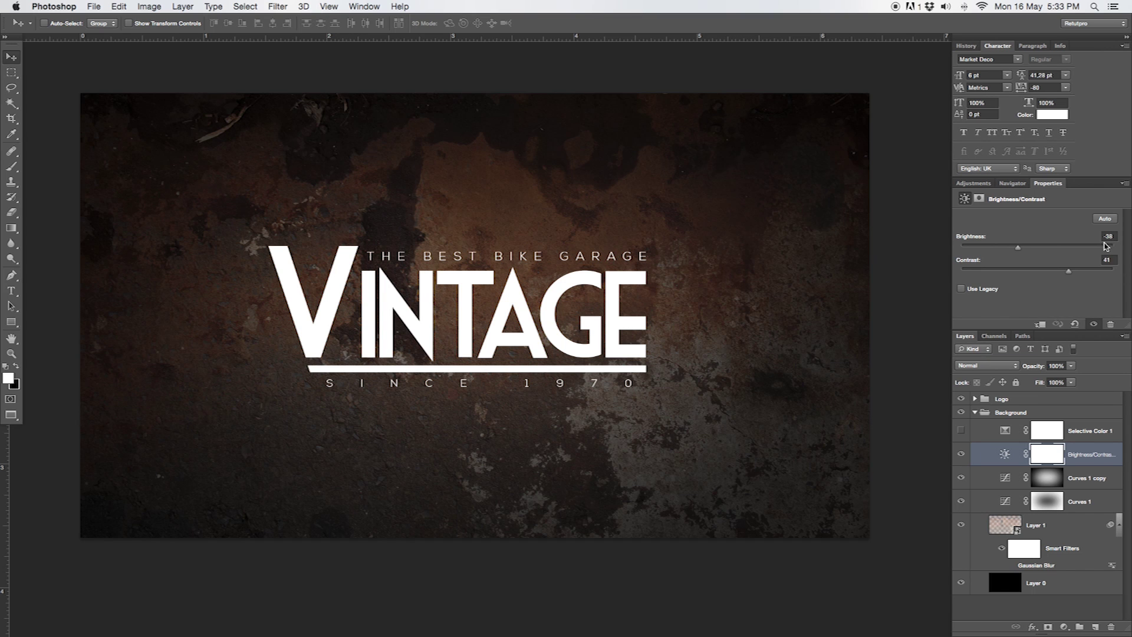
left_click(962, 399)
left_click(962, 399)
Step: Show the Selective Color adjustment, view its Neutrals values, and compare the background with and without it
left_click(982, 434)
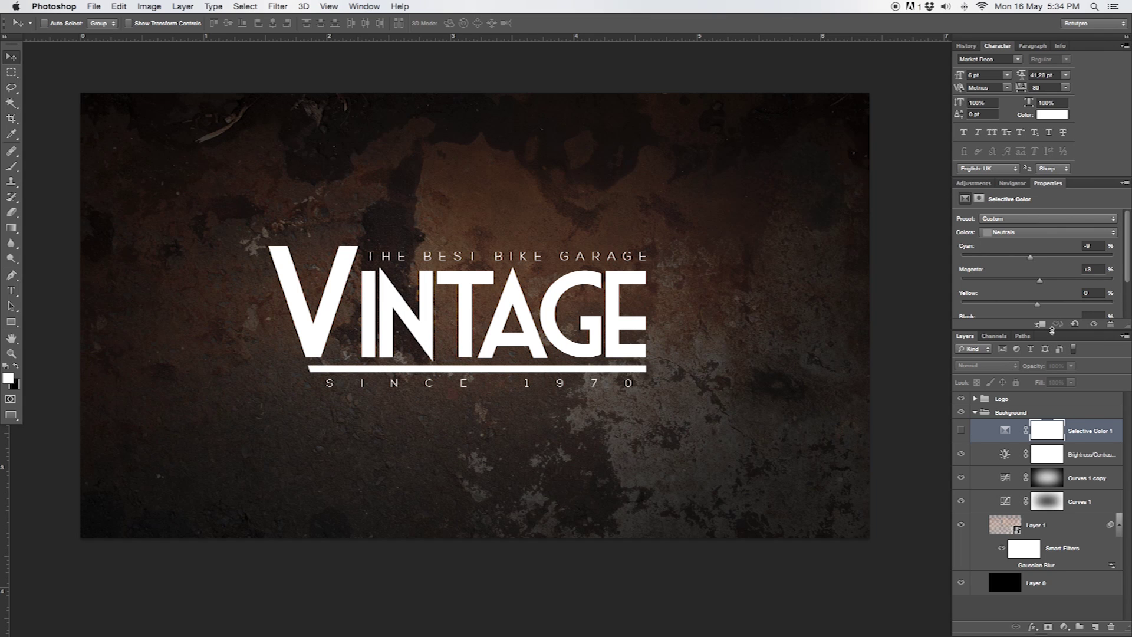
left_click_drag(1050, 330, 1051, 360)
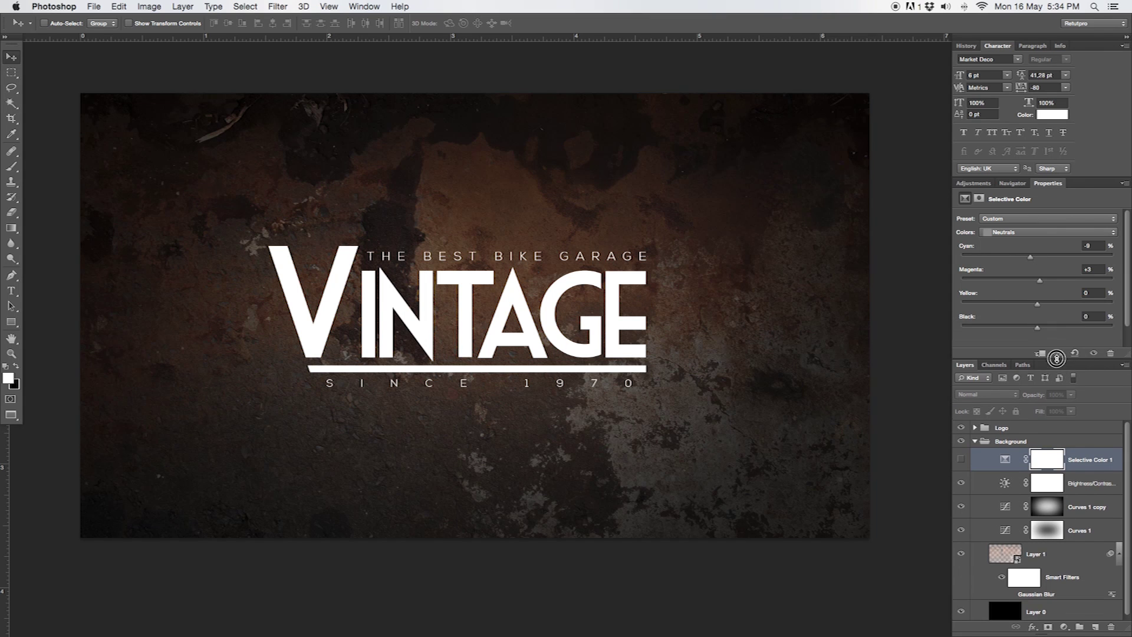
left_click(1017, 235)
left_click(1017, 235)
left_click(967, 464)
left_click(960, 461)
left_click(961, 463)
left_click(961, 462)
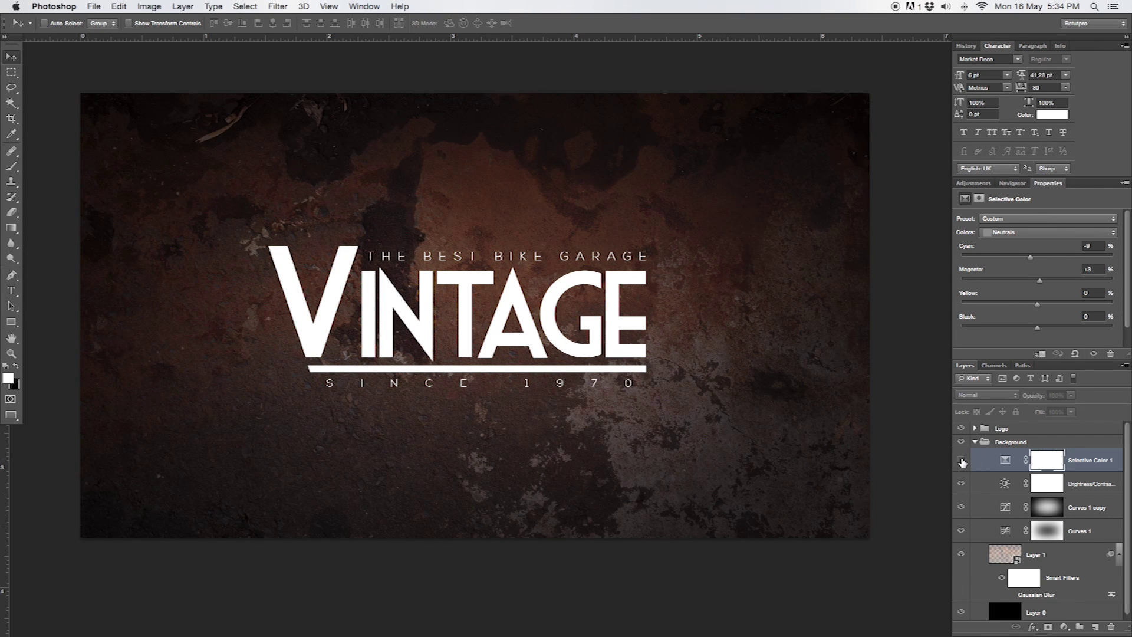
left_click(962, 462)
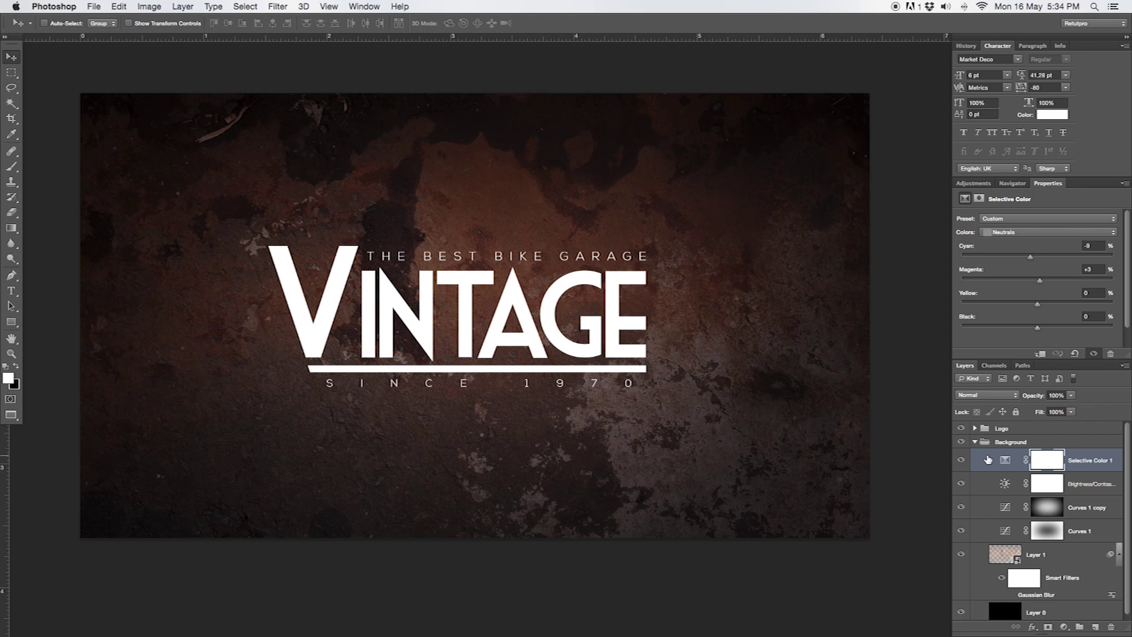
Step: Collapse the Background group and toggle the Logo group's visibility to compare the design with and without the logo
left_click(975, 442)
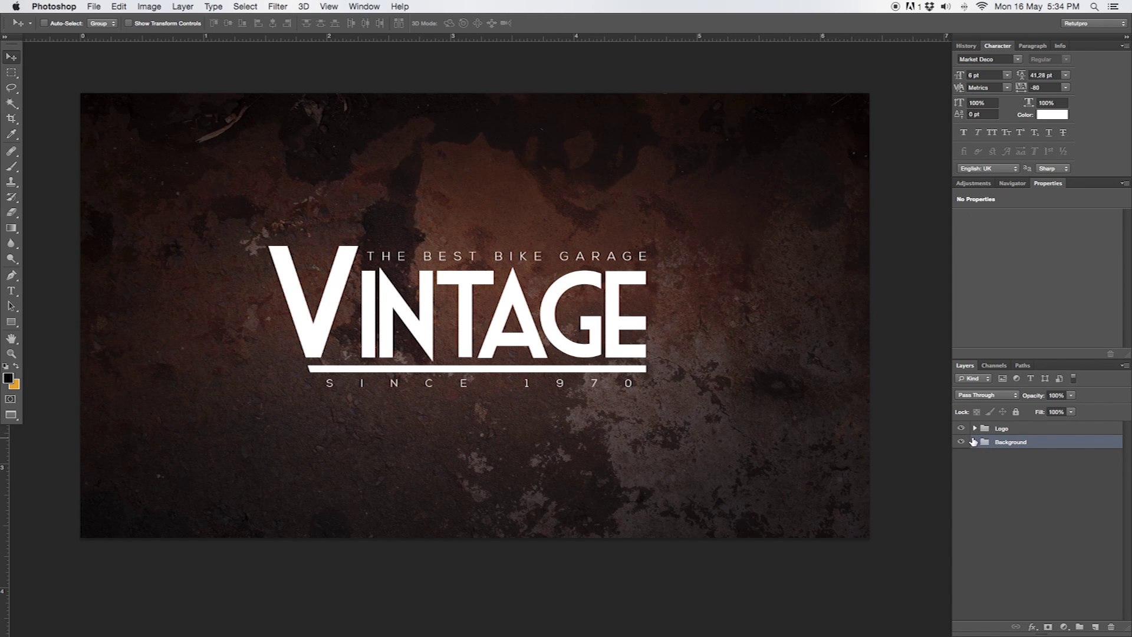
left_click(974, 429)
left_click(962, 428)
left_click(961, 429)
left_click(961, 429)
left_click(961, 429)
Step: Collapse the Logo group and move it below the Background group, leaving Background selected
left_click(975, 429)
left_click_drag(976, 430, 996, 451)
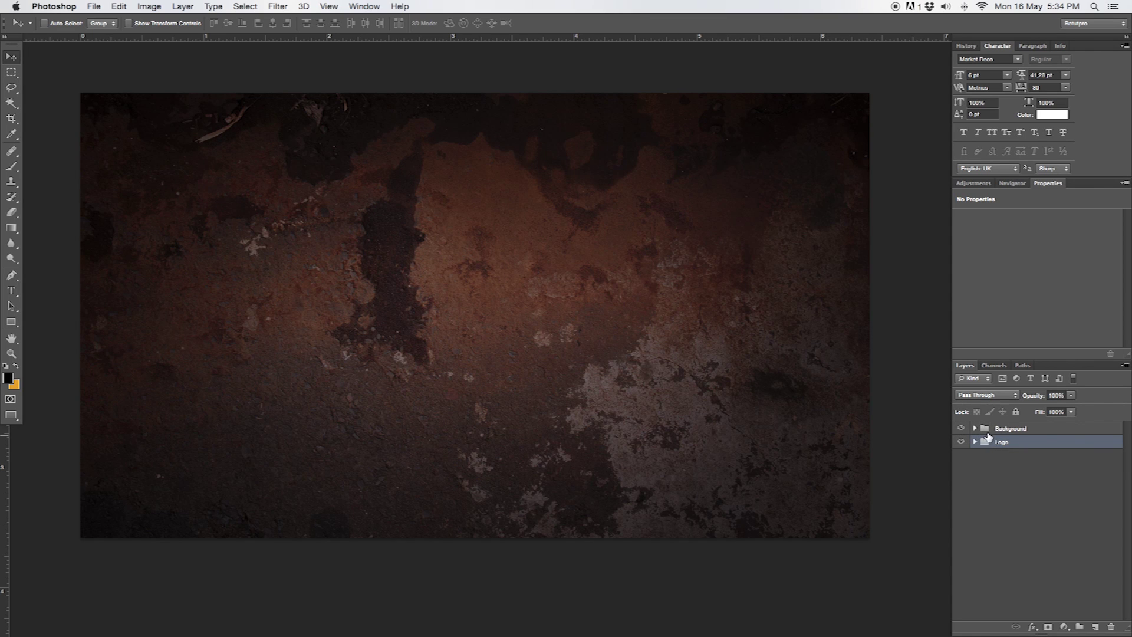
left_click(1002, 430)
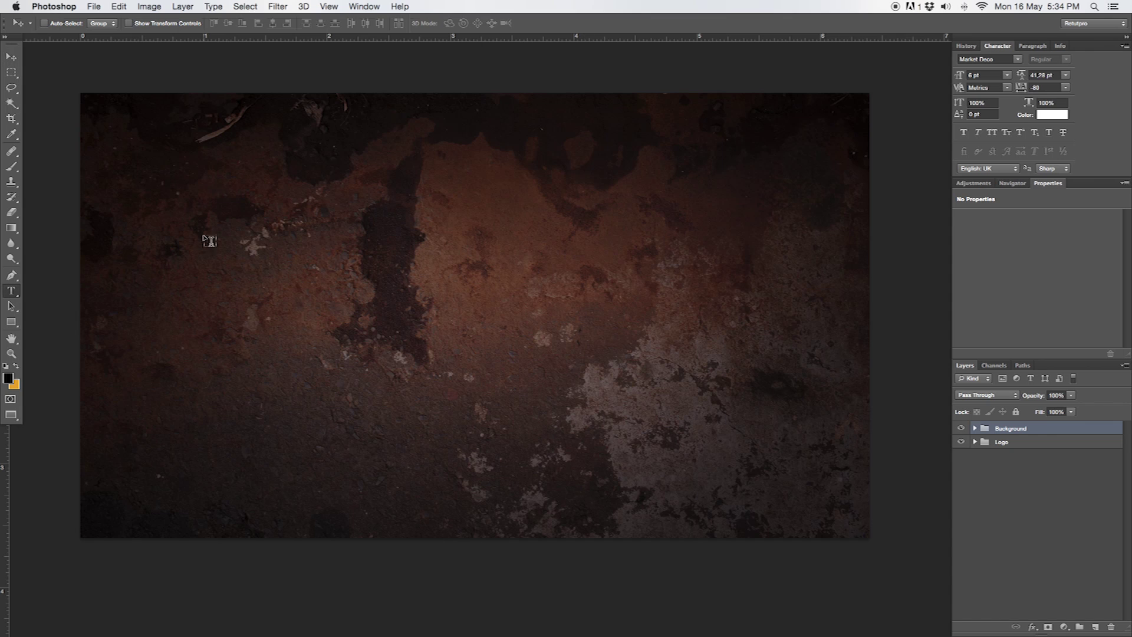
Step: Create a text box covering most of the canvas, enter VINTAGE in it and select the whole word
key("t")
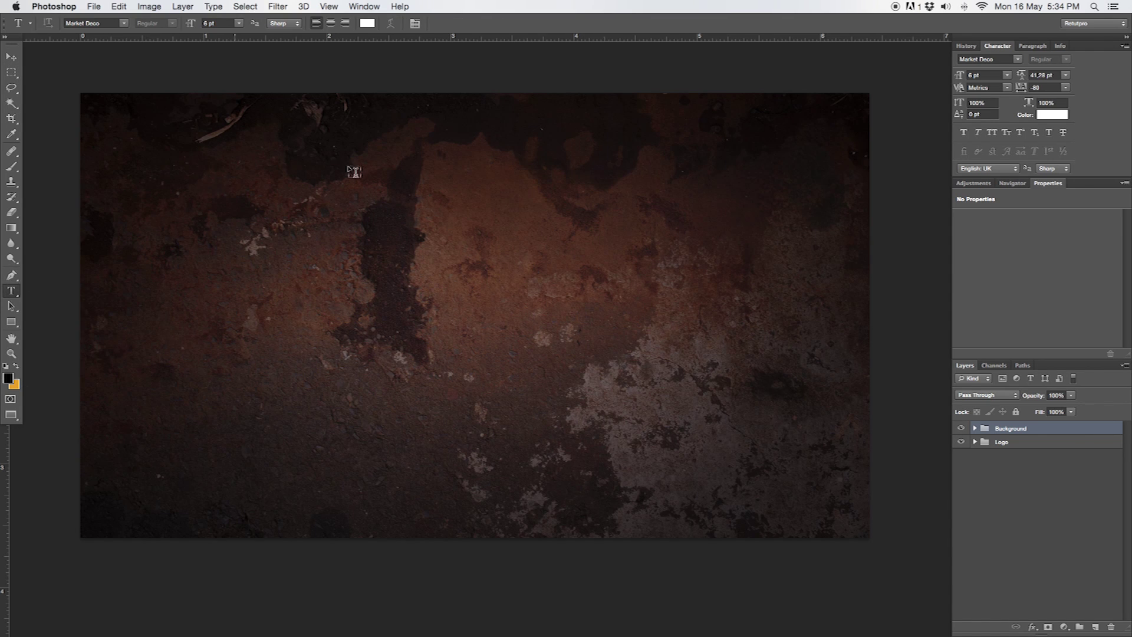
left_click_drag(178, 170, 813, 461)
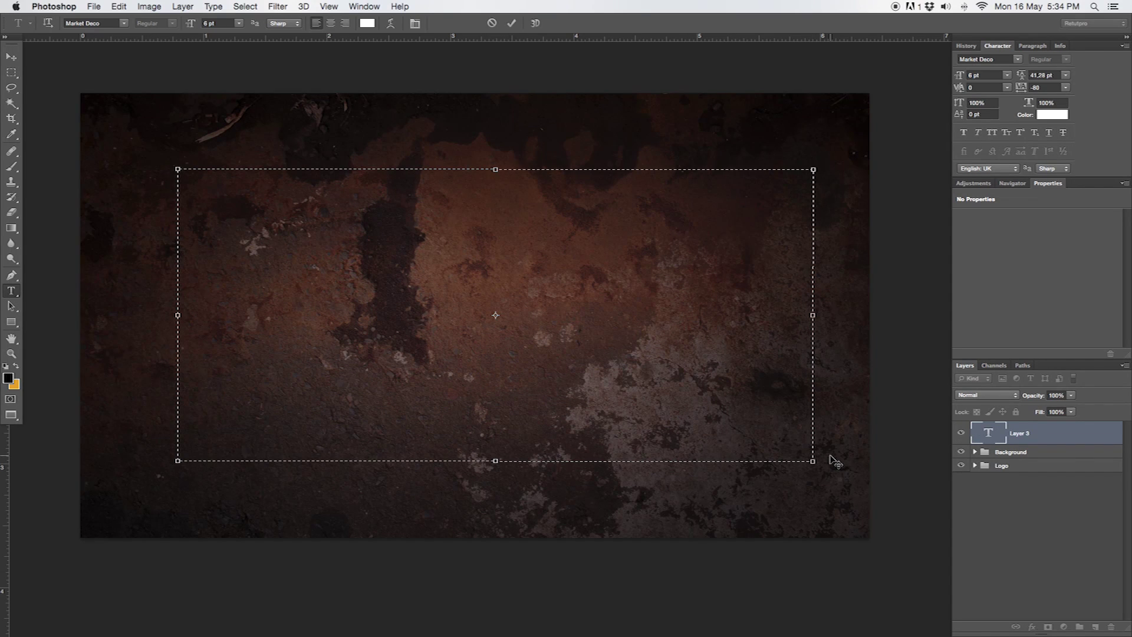
type("VNTAGE")
key("super+a")
key("BackSpace")
type("VINTA")
key("super+a")
Step: Enlarge the selected VINTAGE text to 91 pt and view the font list, keeping Market Deco
left_click_drag(191, 26, 241, 16)
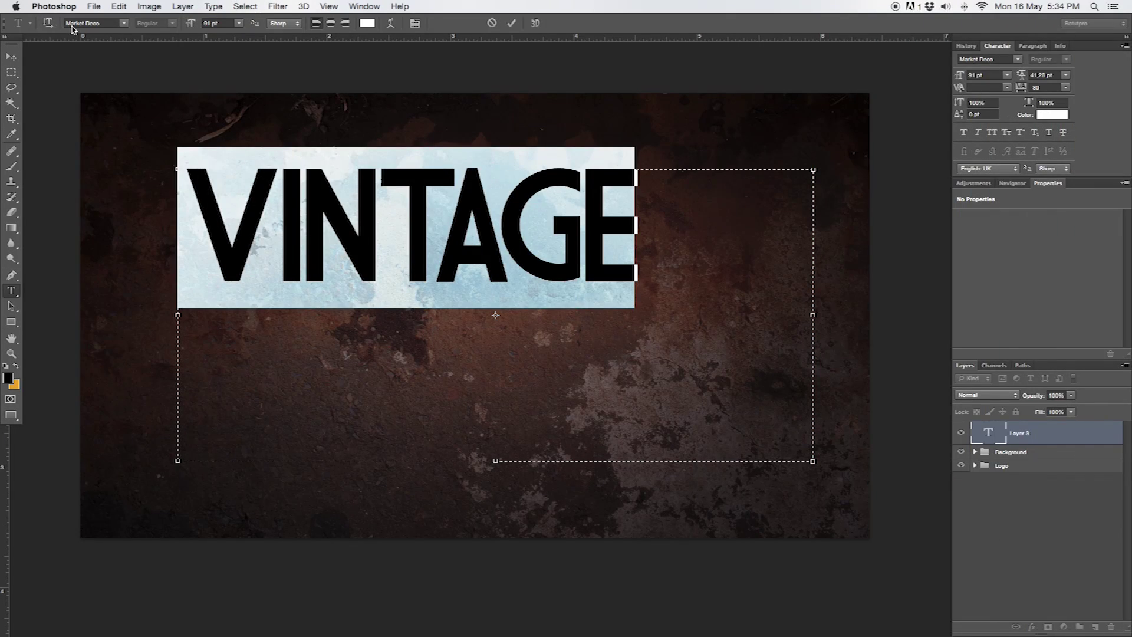
left_click(118, 23)
left_click(125, 23)
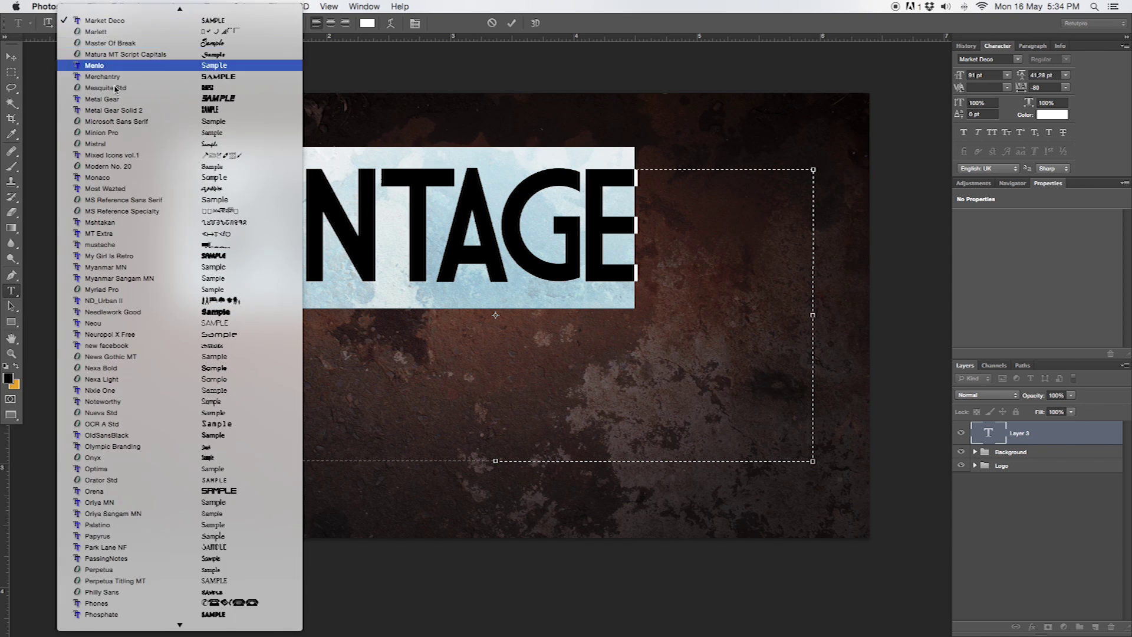
left_click(121, 41)
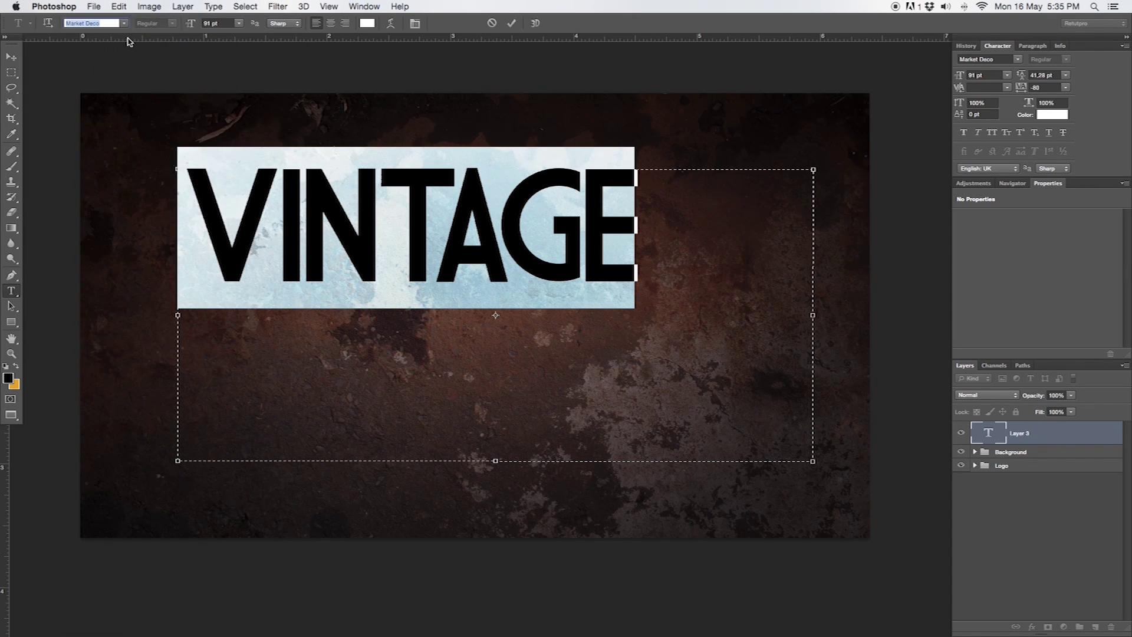
Step: Set the size of the selected VINTAGE text to 71 pt
left_click(215, 23)
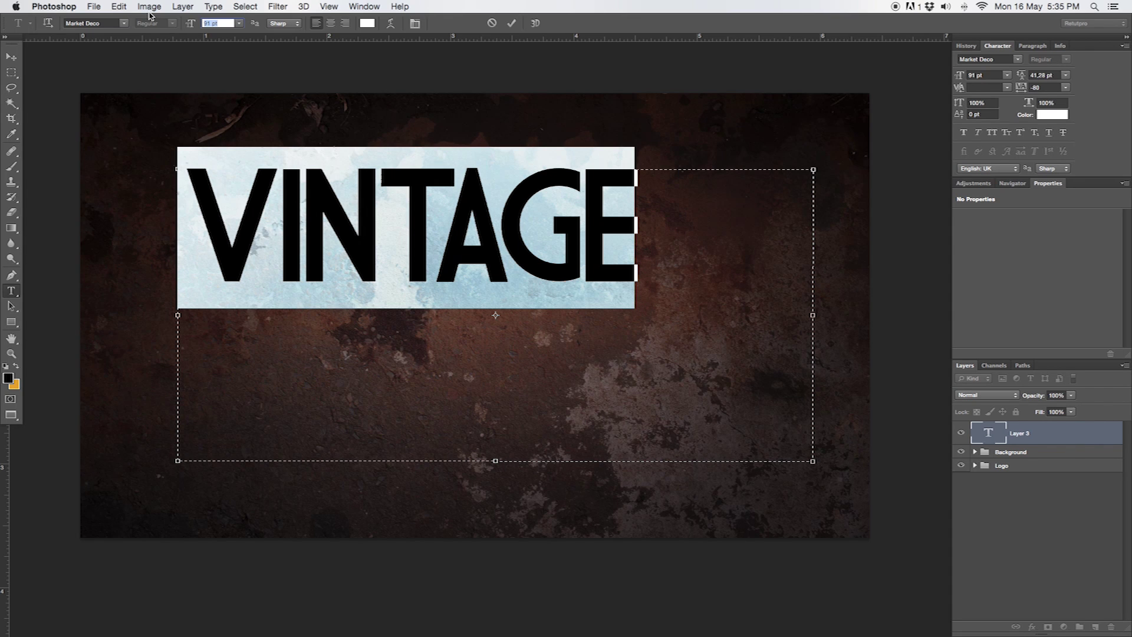
type("7")
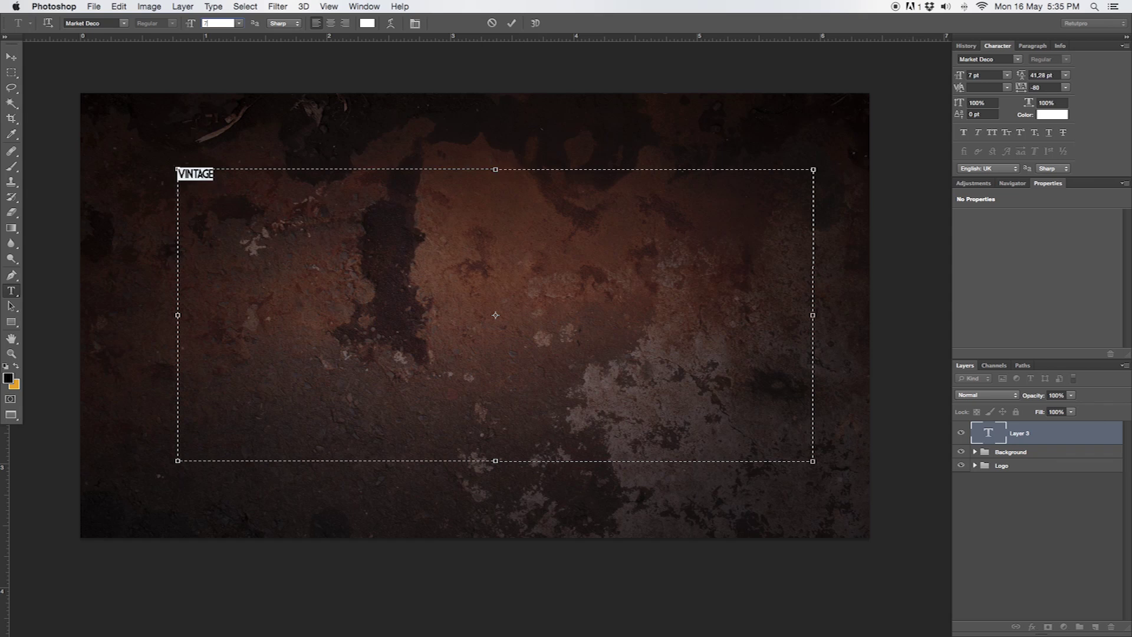
type("0")
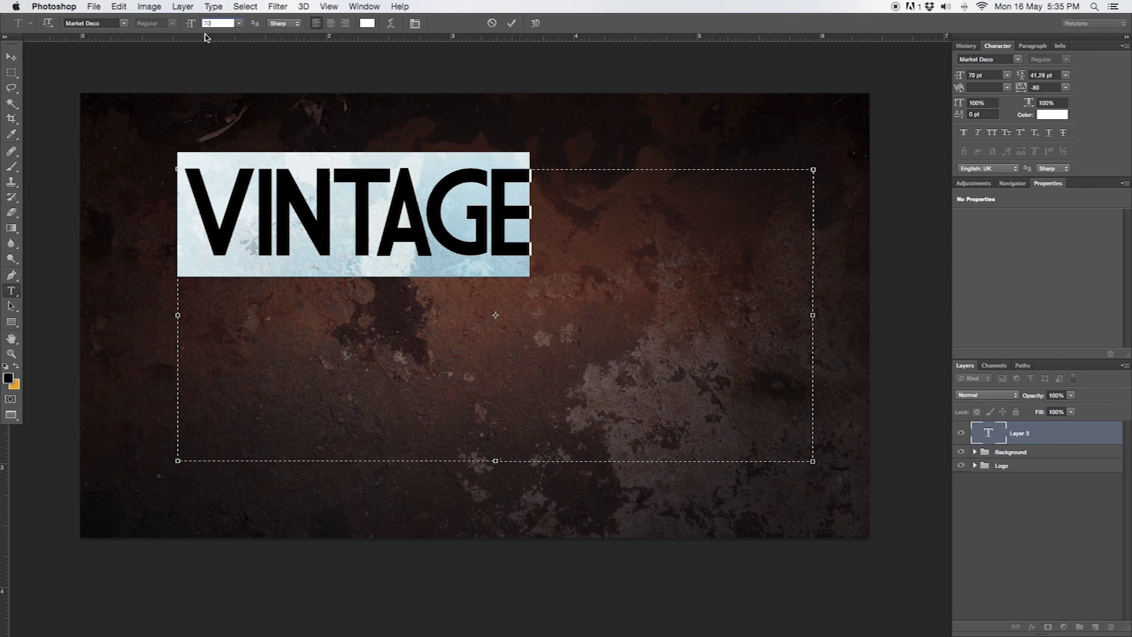
left_click_drag(190, 24, 193, 25)
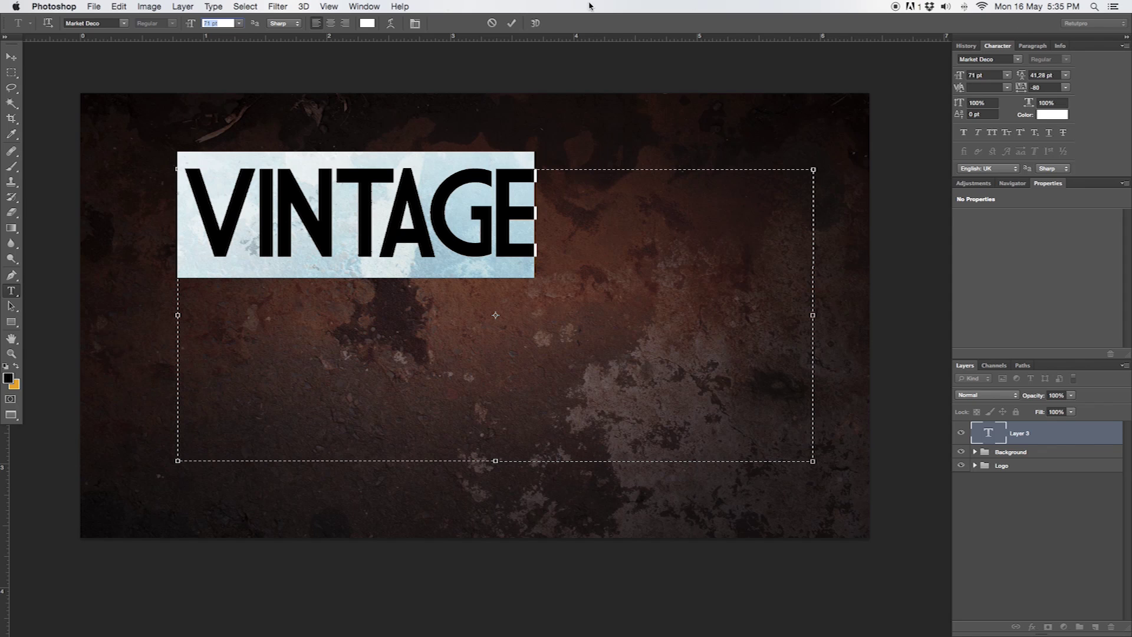
left_click(364, 6)
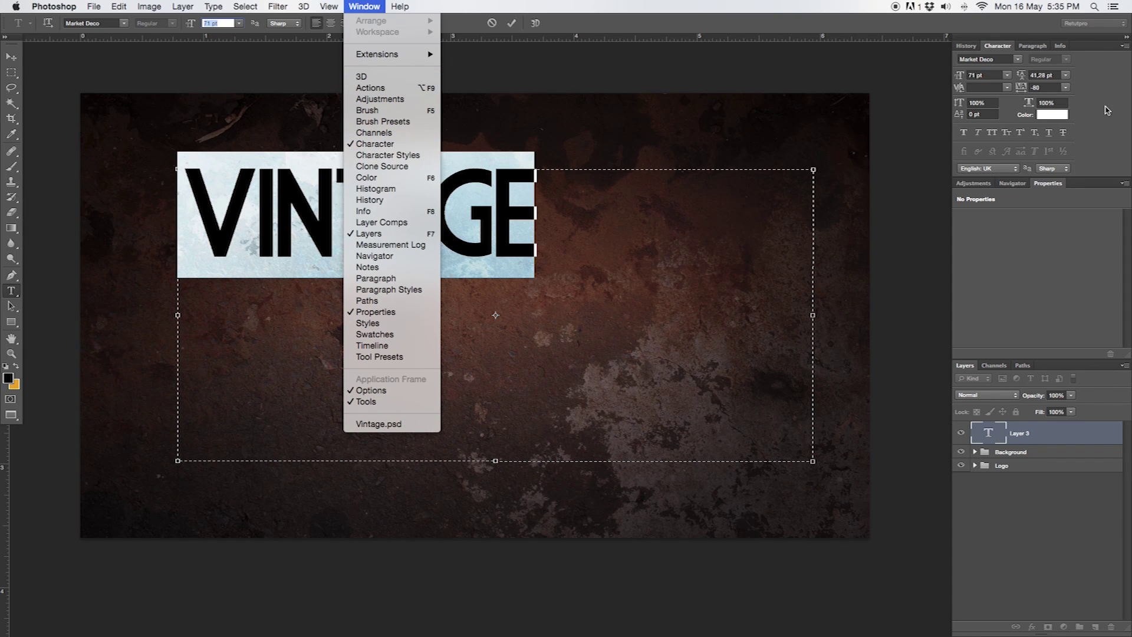
left_click(1022, 103)
left_click(1047, 87)
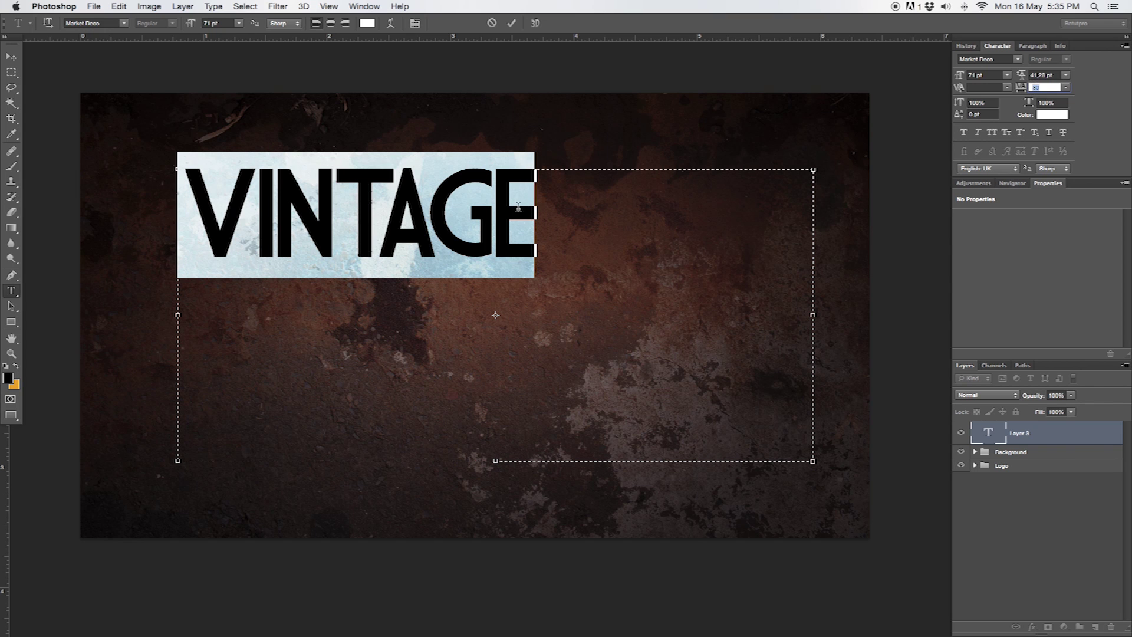
Step: Enlarge only the initial V of VINTAGE to 85 pt and commit the text
left_click_drag(206, 177, 260, 181)
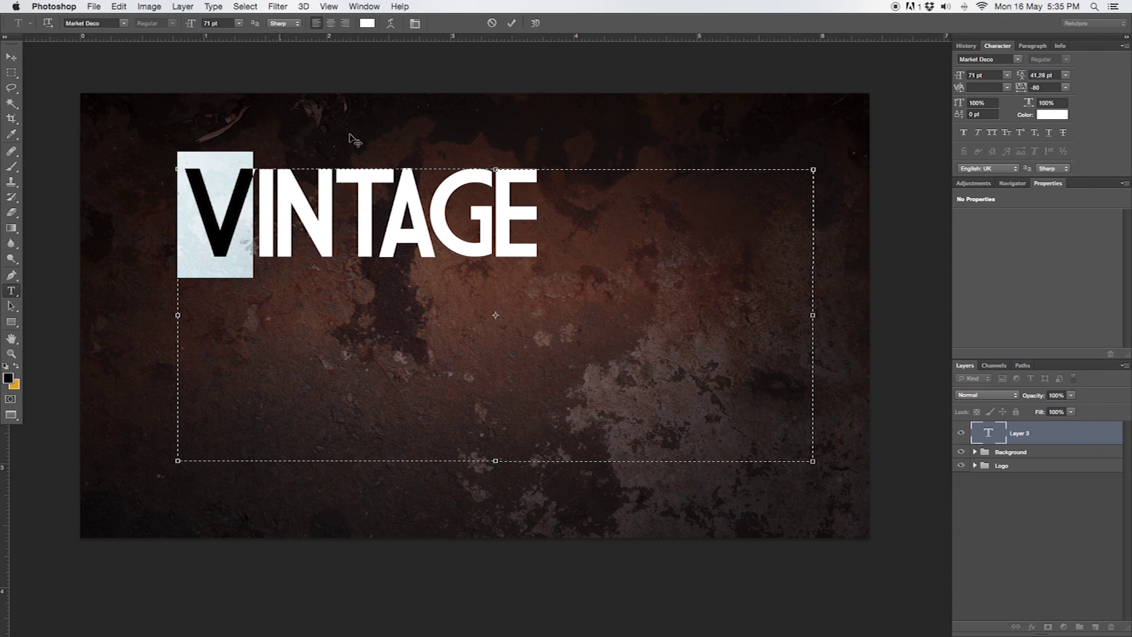
left_click_drag(193, 24, 198, 24)
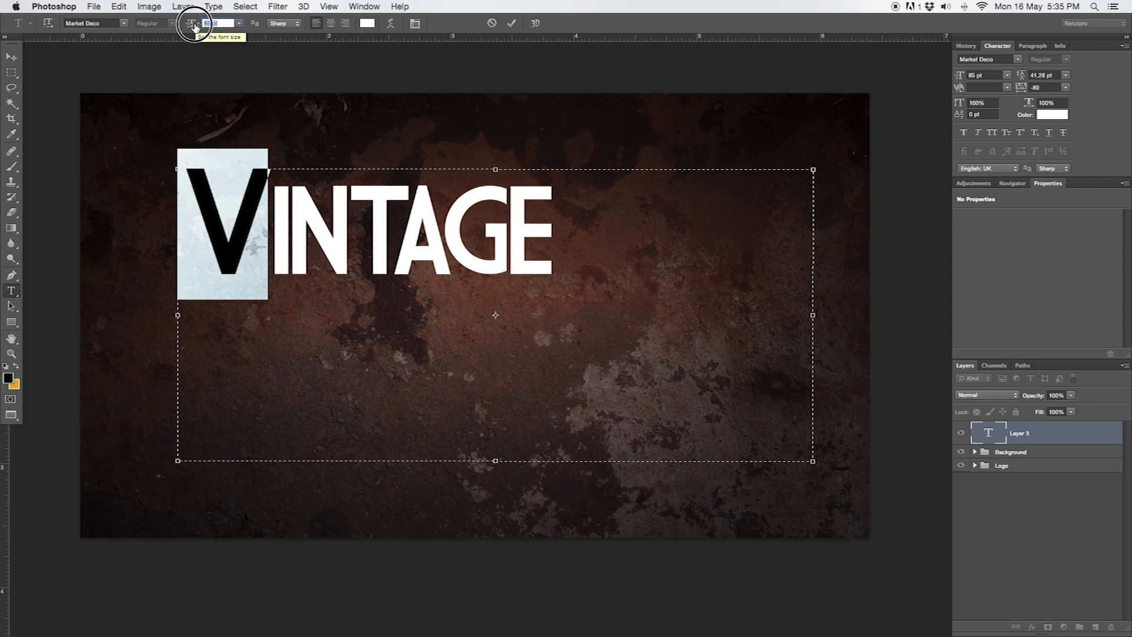
left_click(512, 23)
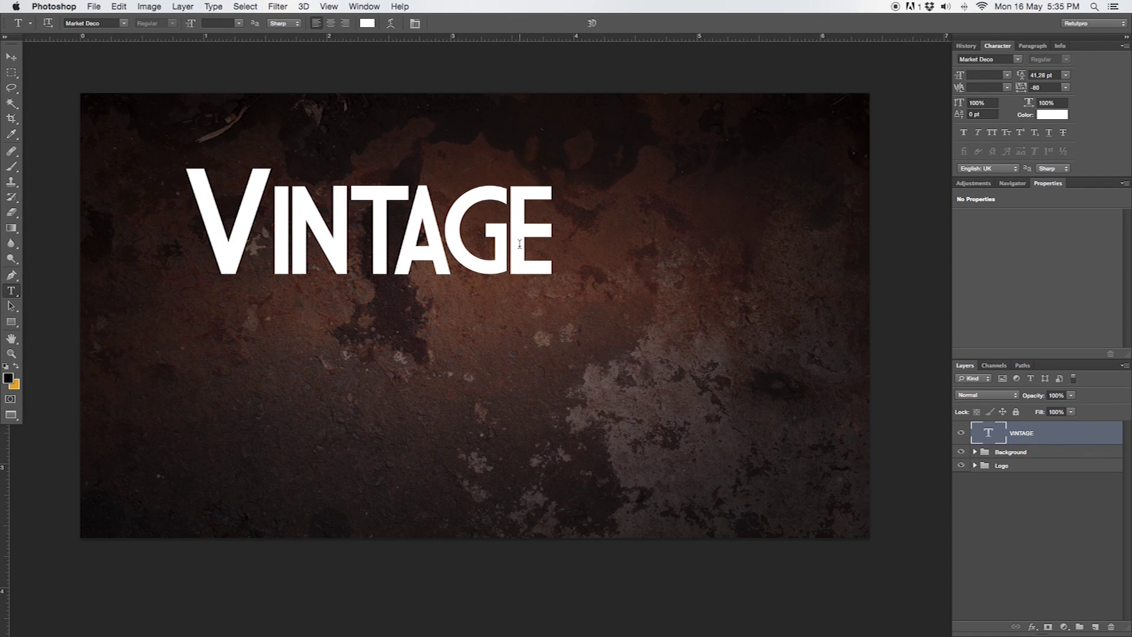
Step: Move the VINTAGE text to roughly the centre of the canvas
key("v")
left_click_drag(458, 245, 550, 326)
left_click_drag(508, 284, 512, 287)
Step: Add a horizontal guide at 50% of the canvas height
left_click(329, 6)
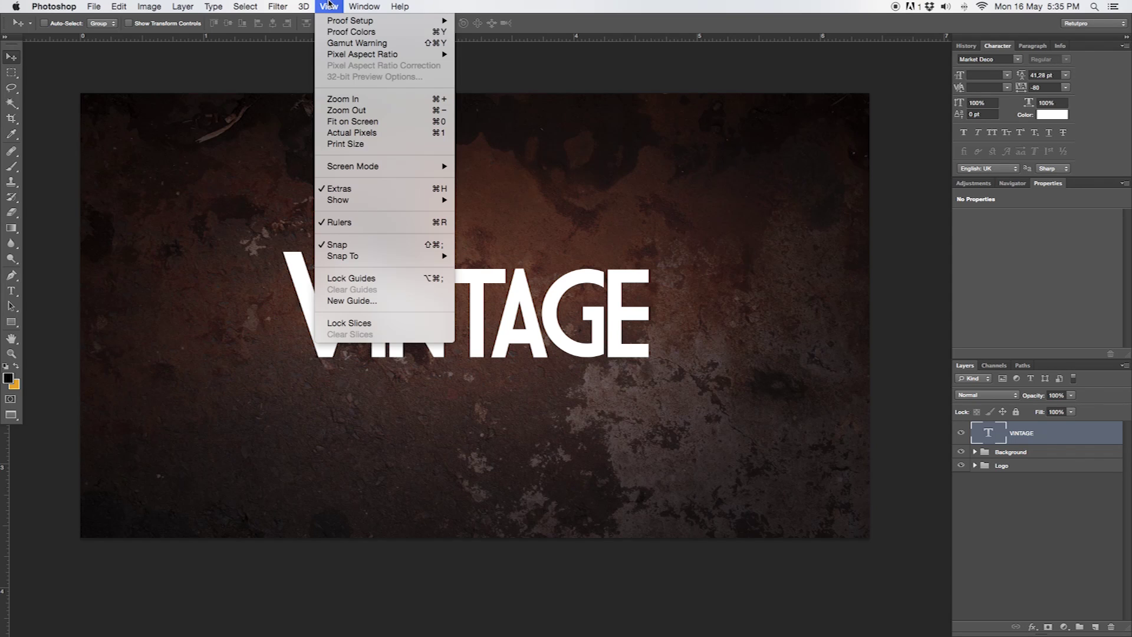
left_click(382, 301)
left_click_drag(719, 373, 505, 125)
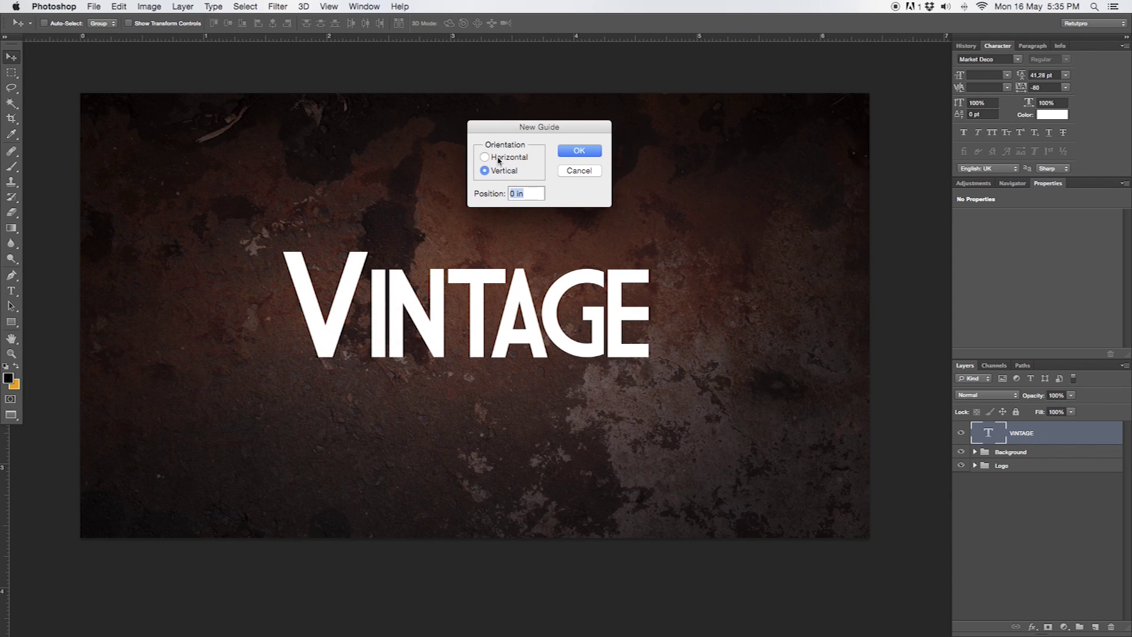
left_click(497, 159)
type("50%")
key("Return")
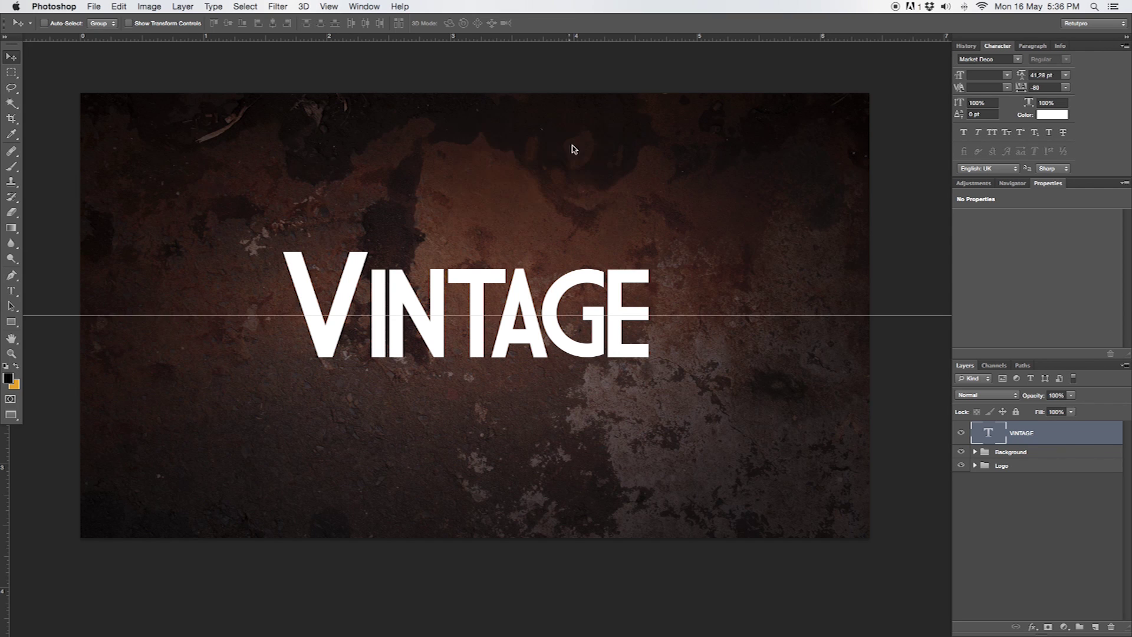
Step: Add a vertical guide at 50% of the canvas width
left_click(329, 7)
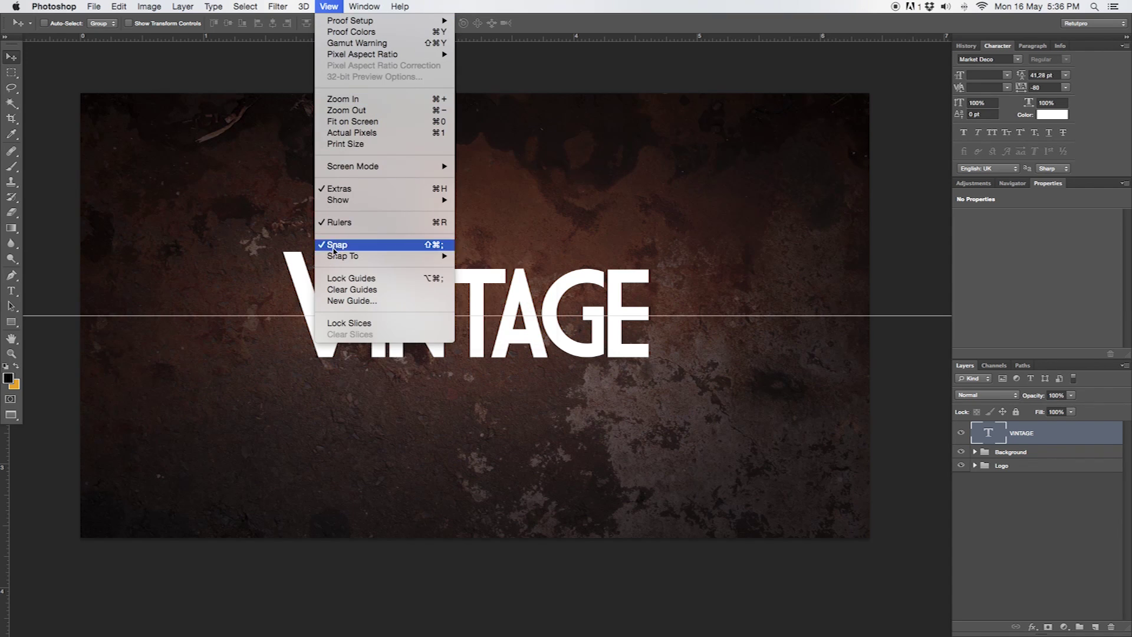
left_click(385, 302)
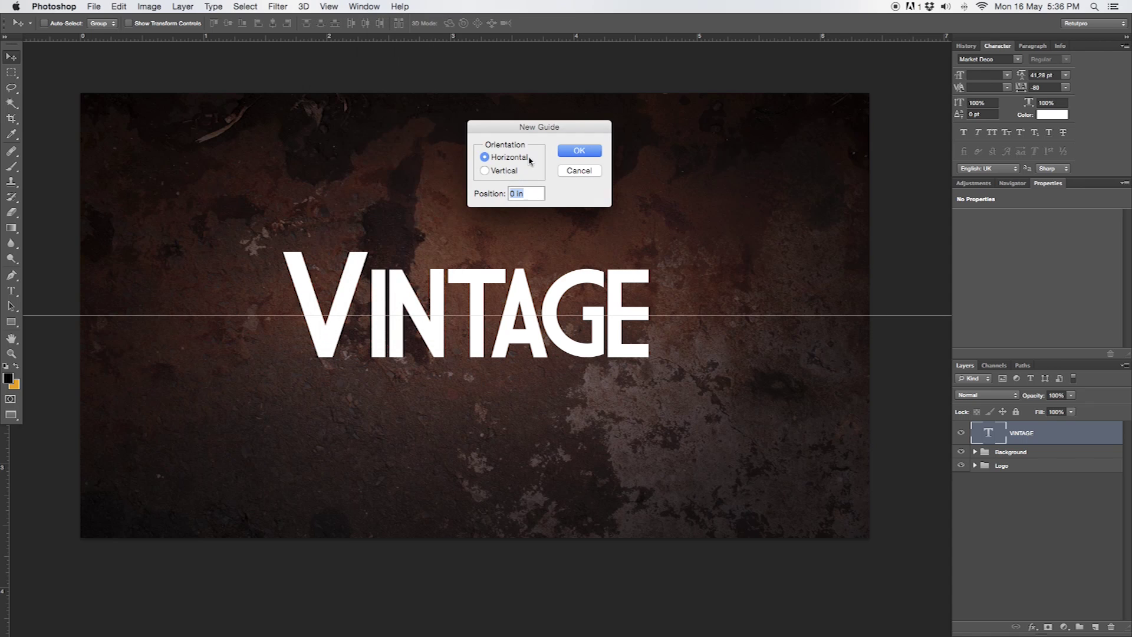
left_click(516, 171)
type("50")
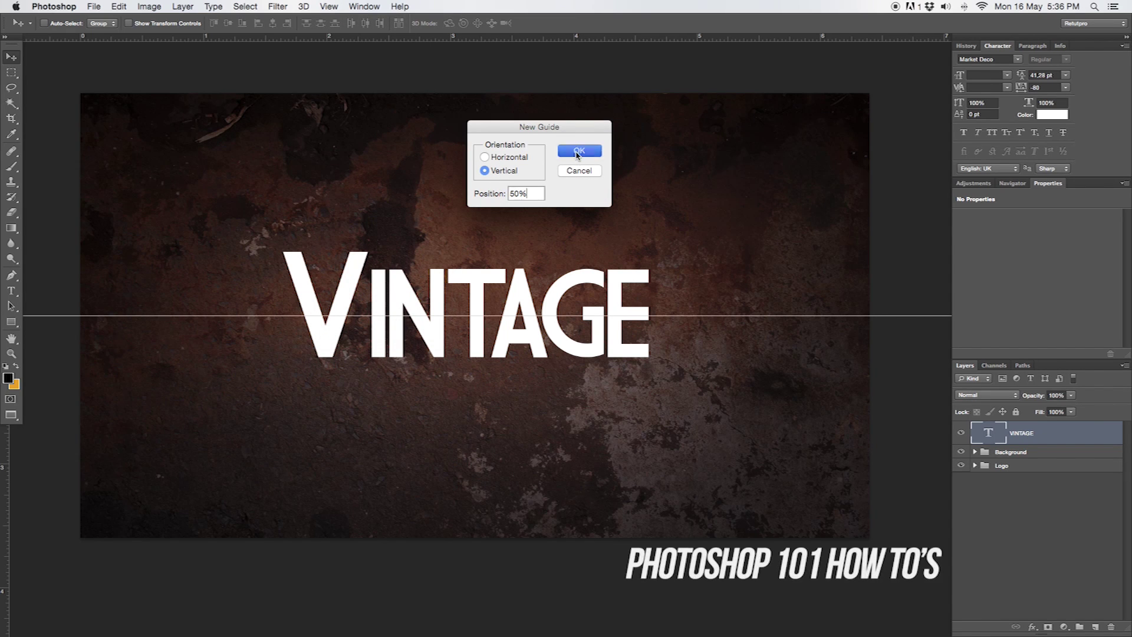
left_click(579, 153)
Step: Nudge the VINTAGE text slightly left and down to align it with the centre guides
key("Left")
key("Left")
key("Left")
key("Left")
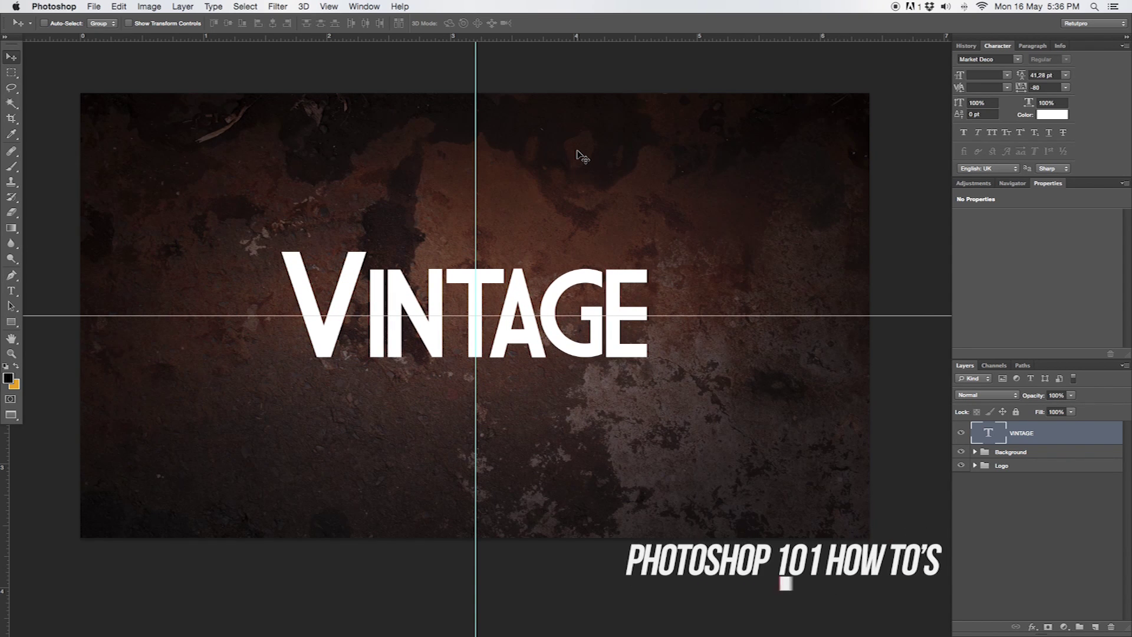
key("Down")
key("Down")
key("Down")
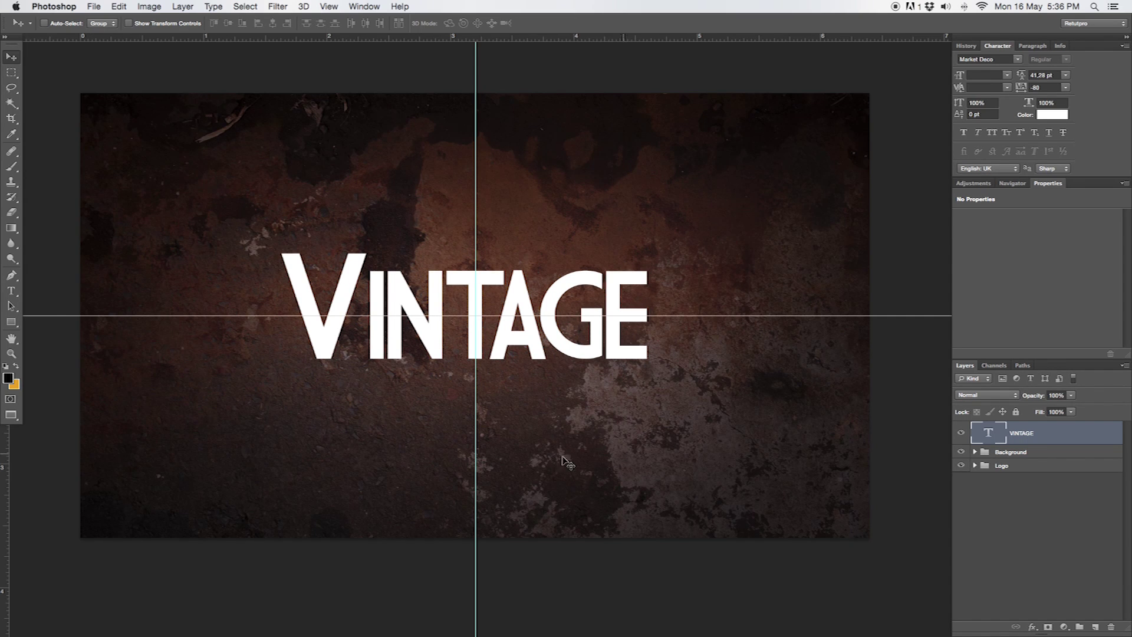
Step: Create a wide text box above VINTAGE and enter THE BEST BIKE GARAGE at 26 pt
left_click(21, 290)
left_click_drag(247, 144, 803, 202)
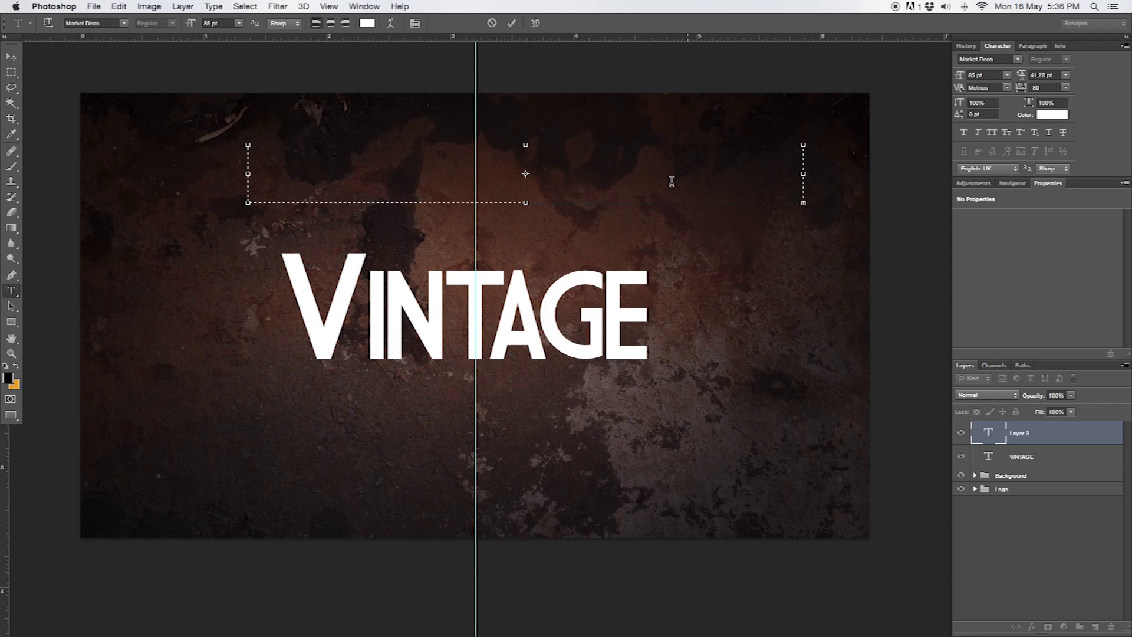
left_click_drag(194, 23, 144, 19)
left_click(313, 158)
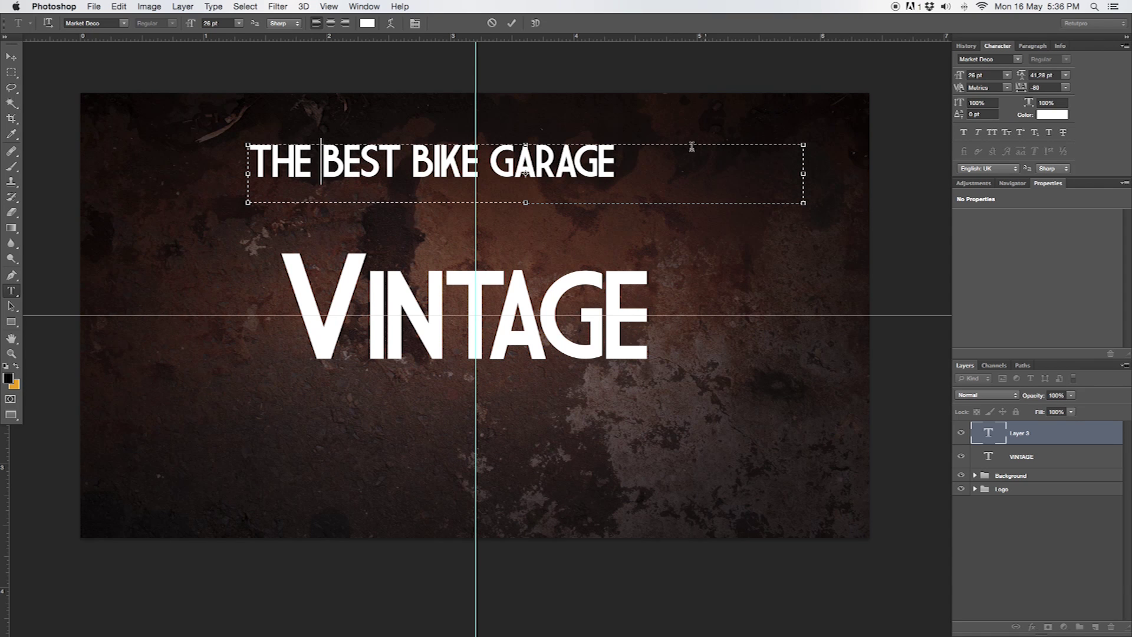
left_click(499, 150)
key("BackSpace")
Step: Set the whole THE BEST BIKE GARAGE line in Nexa Light at 7 pt and commit the text
left_click_drag(639, 156, 197, 173)
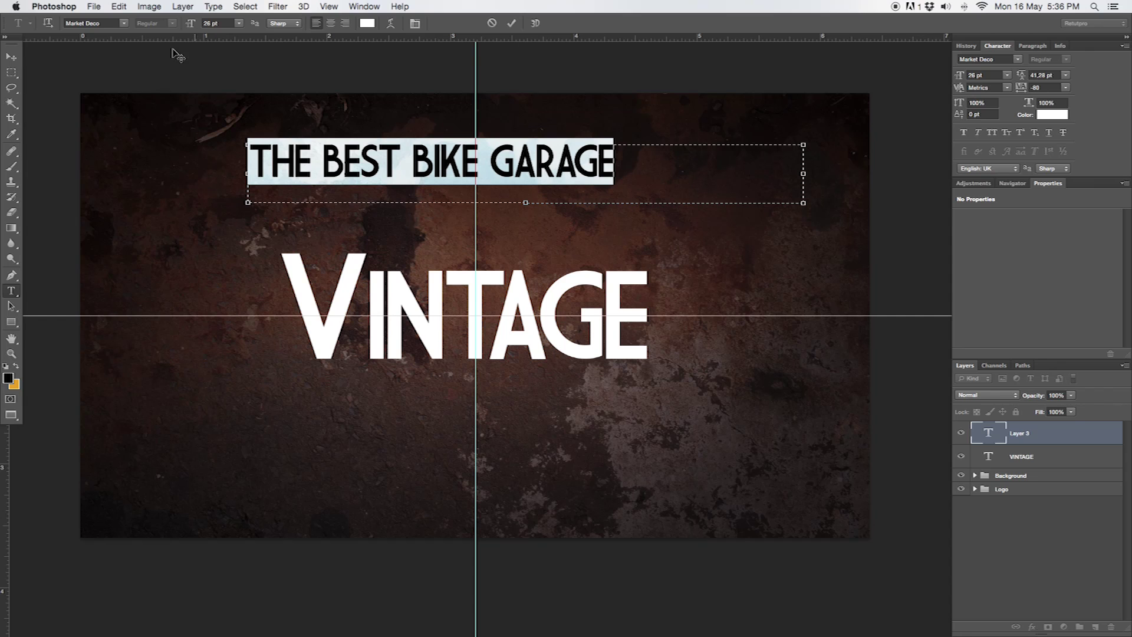
left_click(122, 25)
scroll(123, 26, "down", 15)
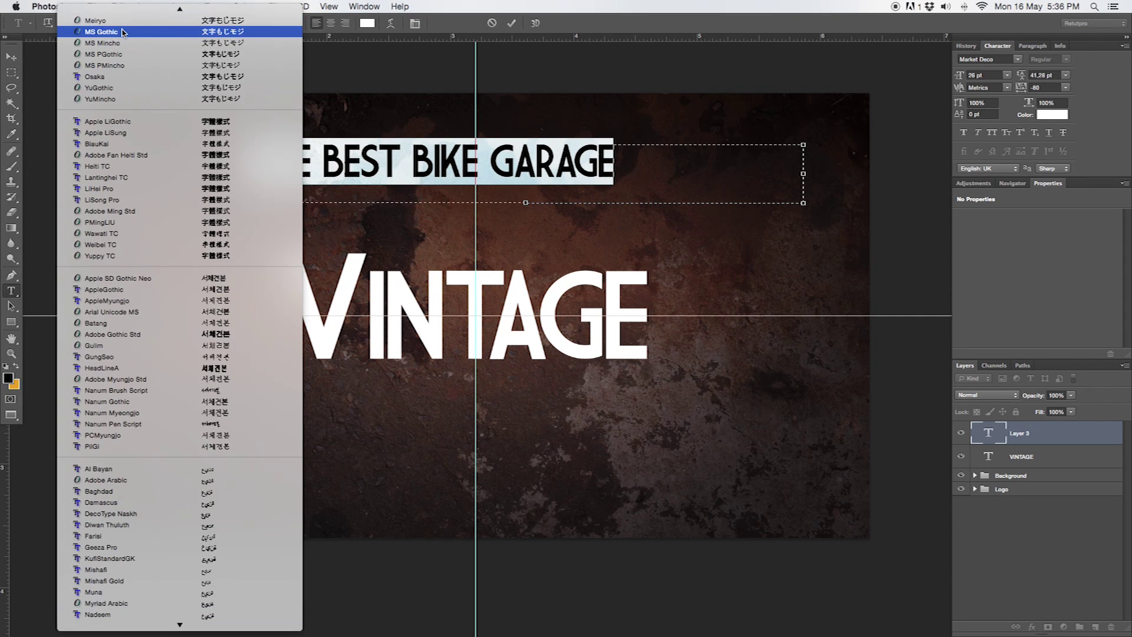
scroll(124, 23, "up", 10)
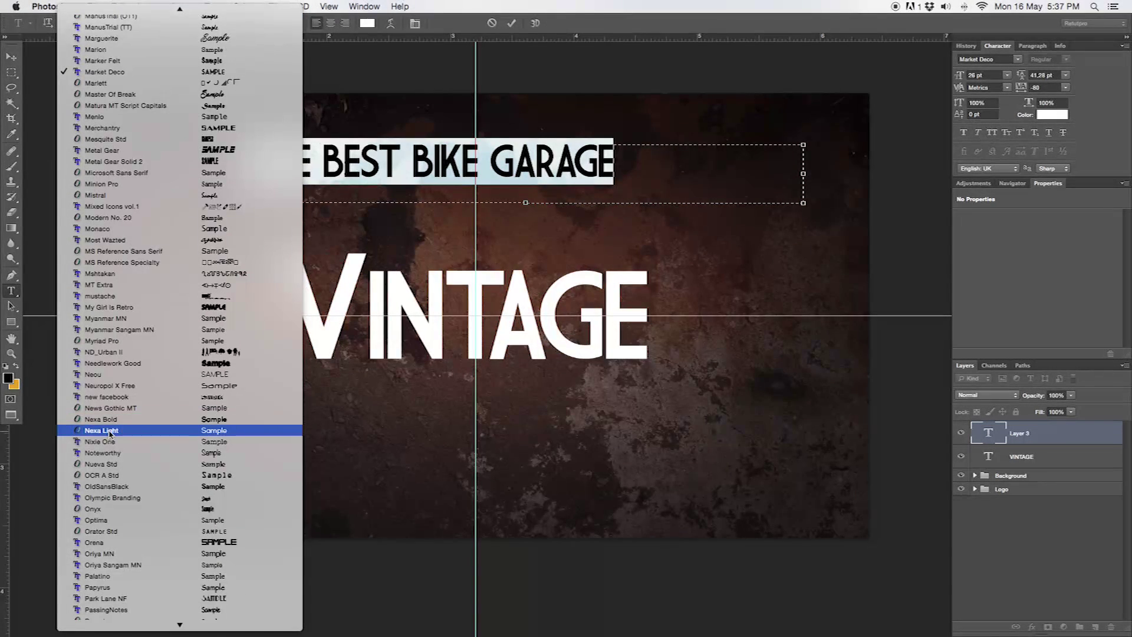
left_click(111, 432)
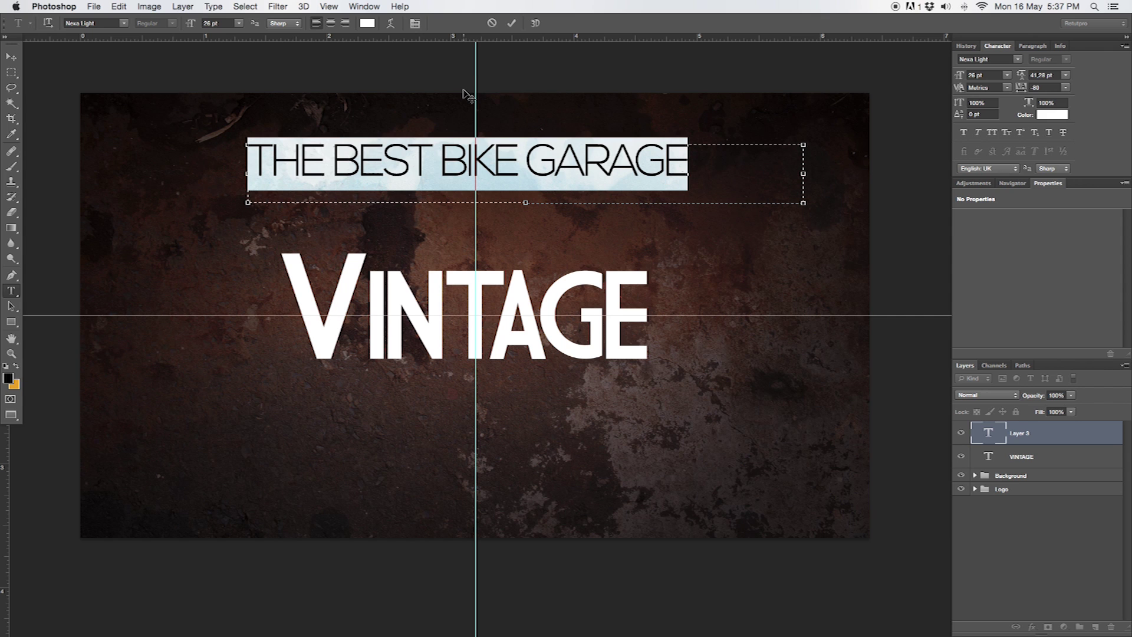
left_click(220, 23)
type("7")
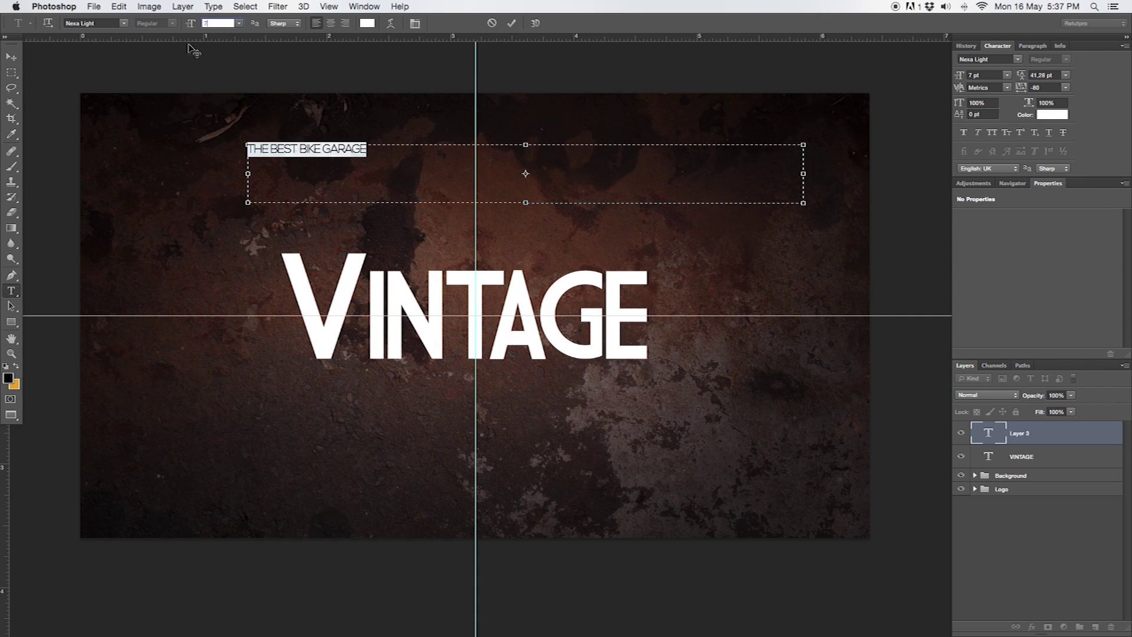
left_click(511, 23)
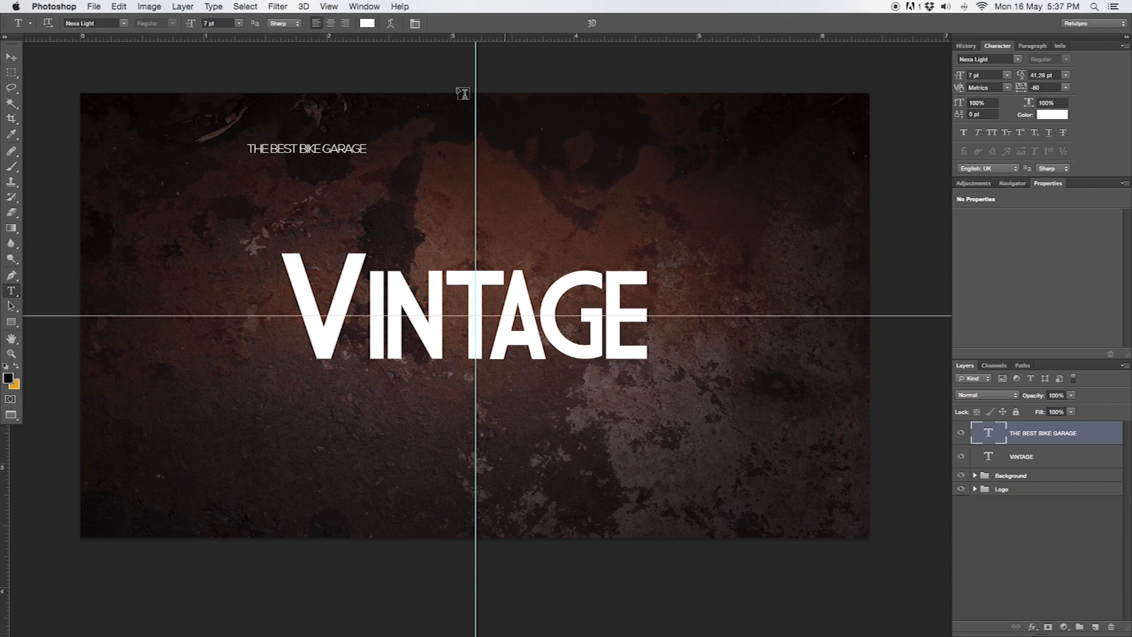
Step: Place the THE BEST BIKE GARAGE tagline beside the V, above the letters INTAGE, and set its tracking to 600
left_click(11, 57)
left_click_drag(297, 150, 429, 259)
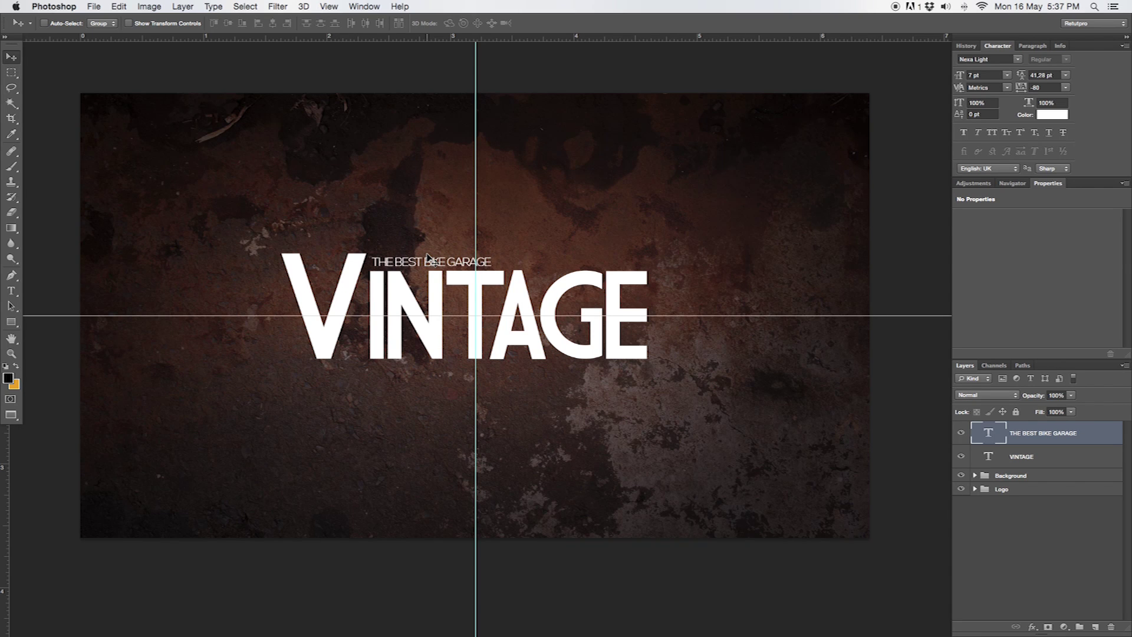
left_click(11, 290)
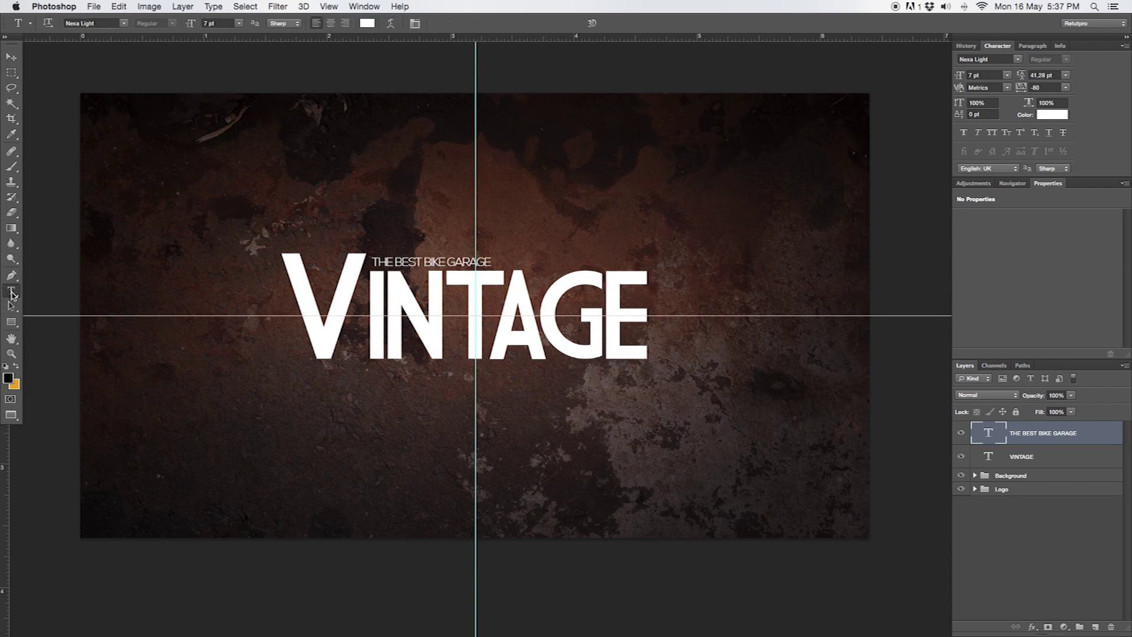
left_click_drag(598, 260, 335, 258)
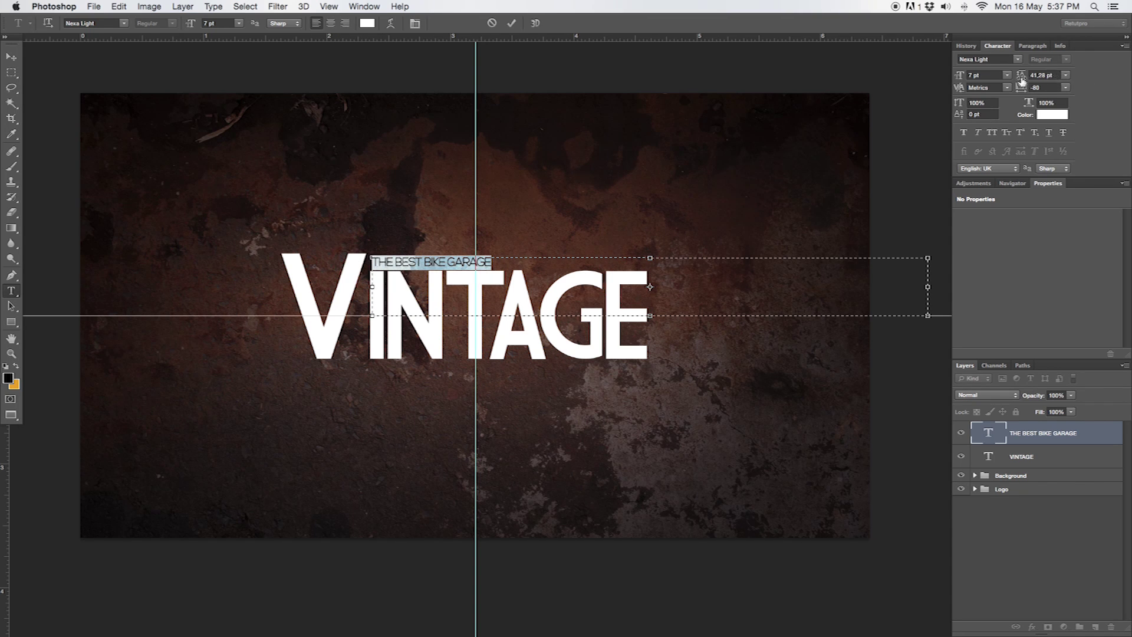
left_click_drag(1022, 86, 1042, 82)
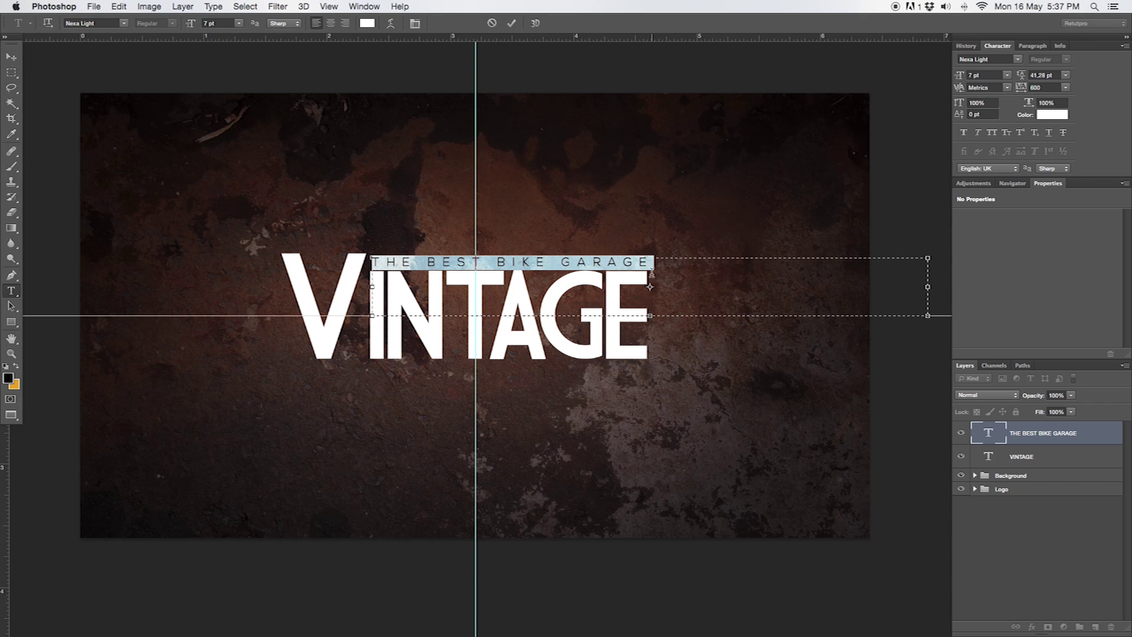
left_click(510, 23)
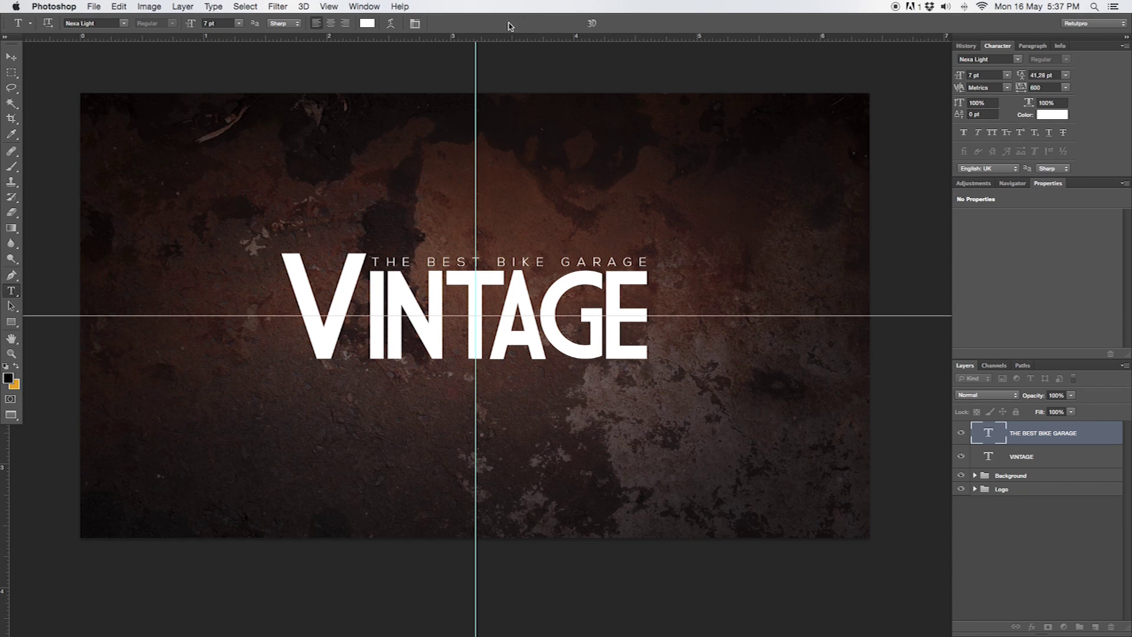
Step: Add a vertical guide flush with the right edge of the final E in VINTAGE
left_click_drag(6, 445, 649, 267)
key("z")
left_click(650, 265)
left_click(700, 260)
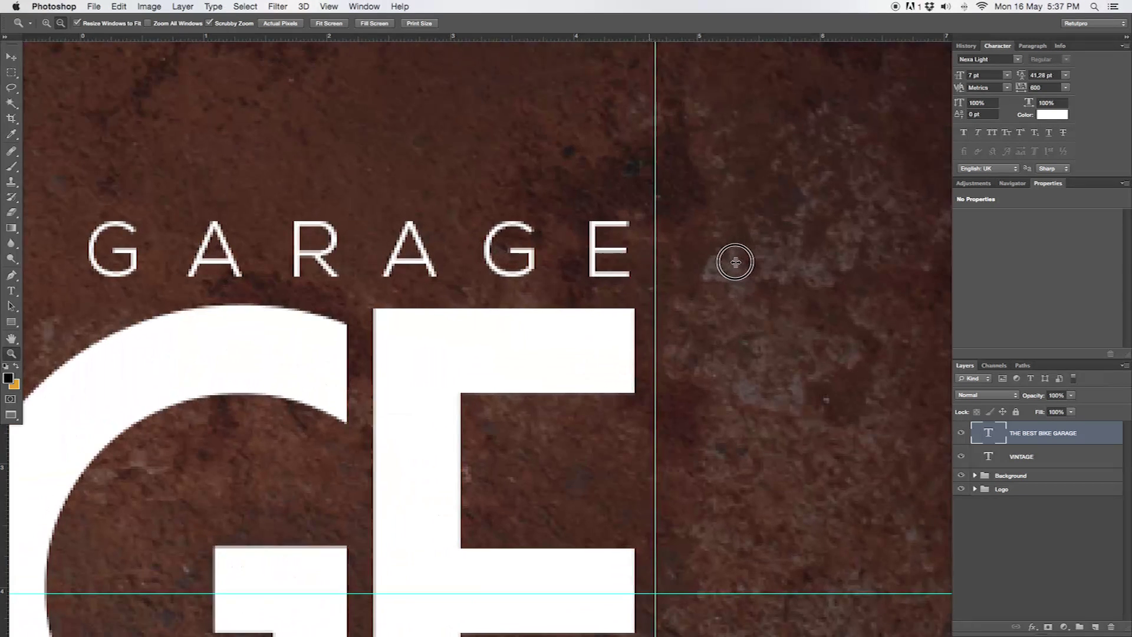
key("v")
left_click_drag(655, 335, 635, 329)
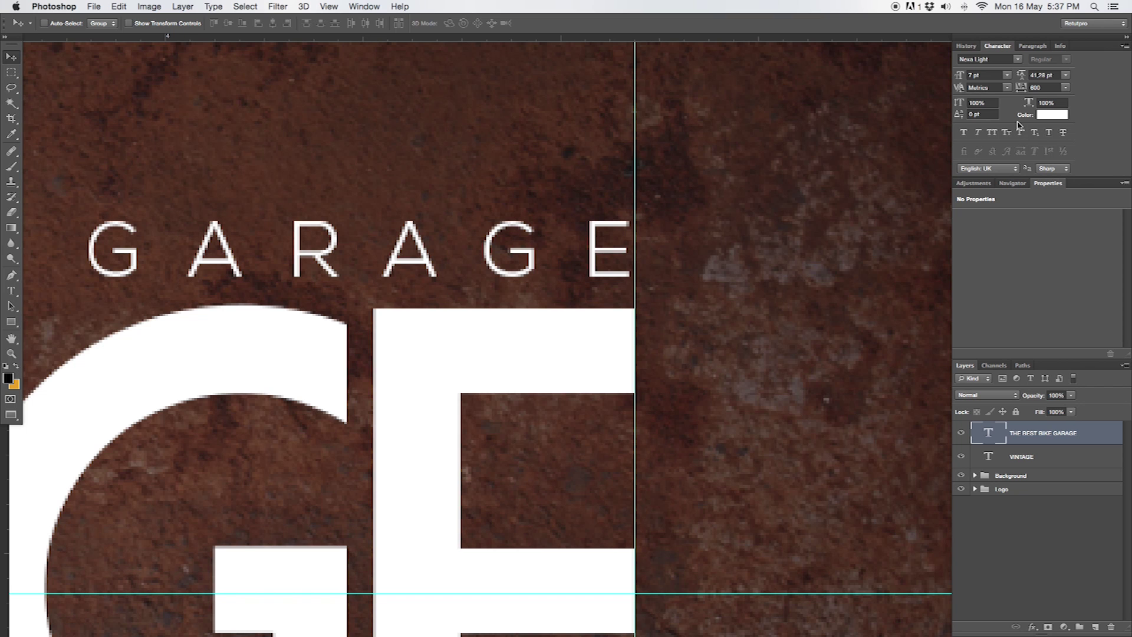
Step: Nudge the tagline slightly right and down so its last letter meets the guide at the end of VINTAGE
key("Right")
key("Down")
key("Right")
key("Down")
key("z")
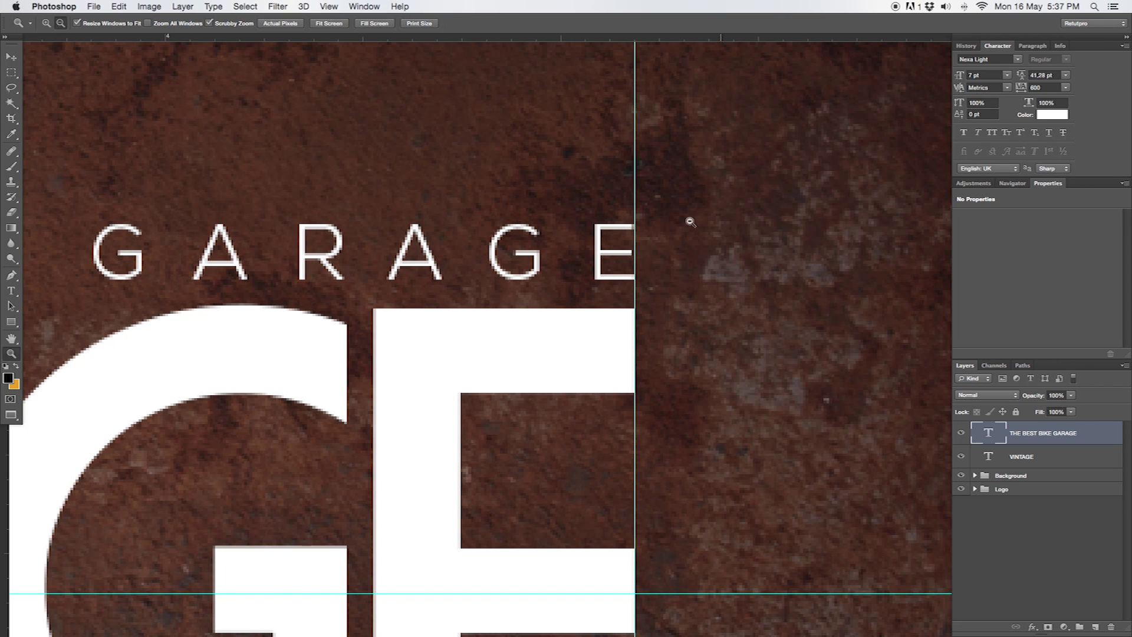
left_click_drag(486, 230, 412, 236)
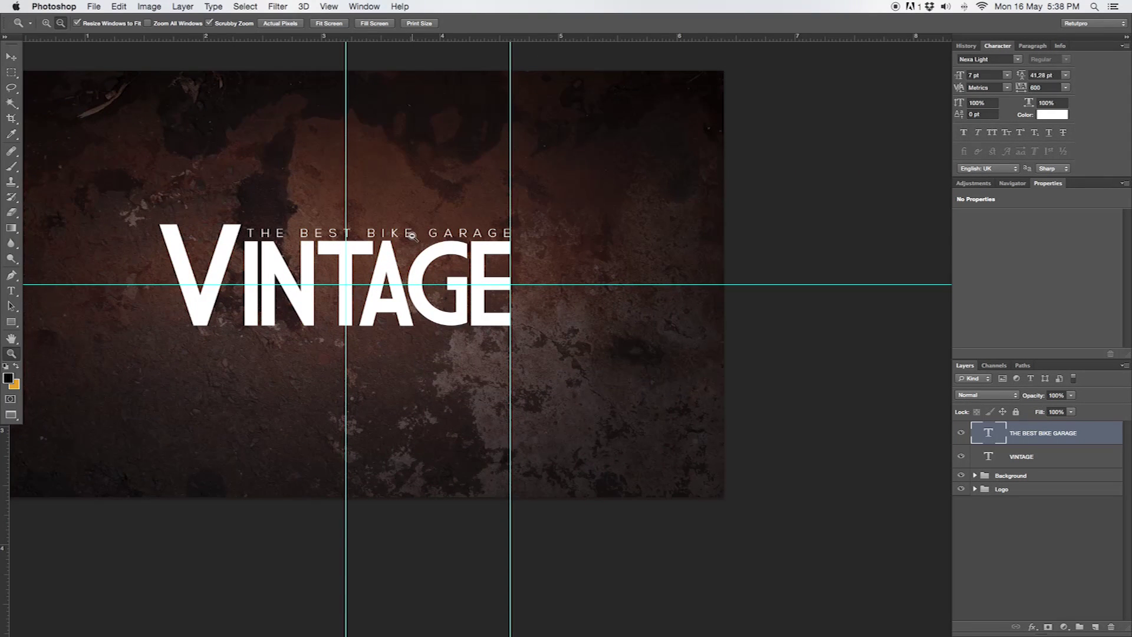
key("v")
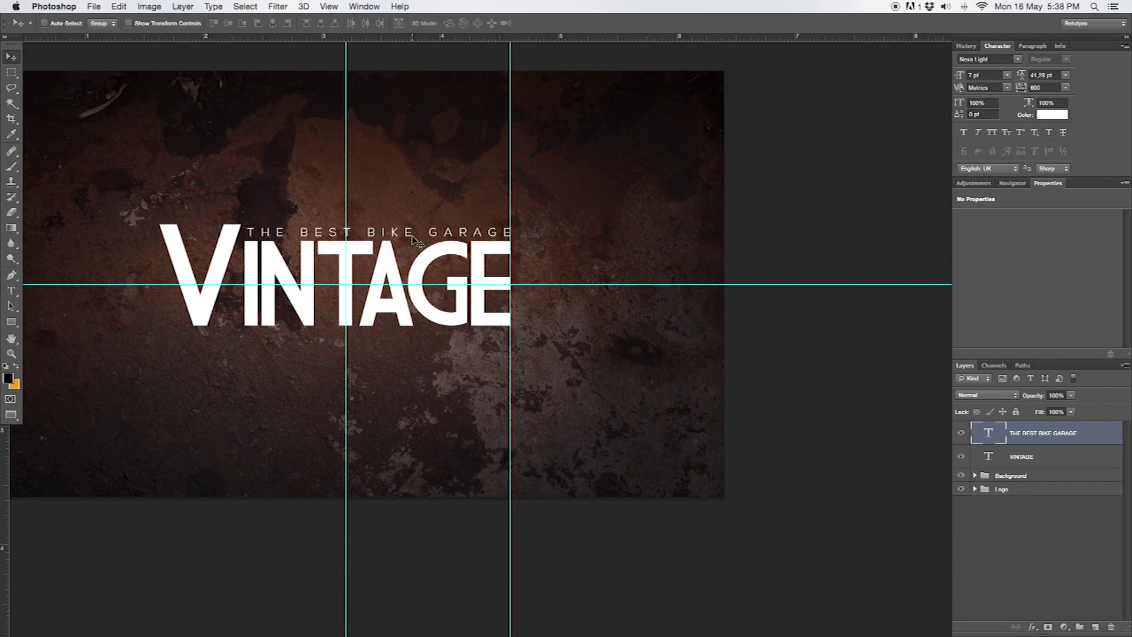
Step: Remove the vertical guide at the right edge of VINTAGE, keeping the two centre guides
left_click_drag(509, 377, 410, 375)
left_click_drag(280, 375, 18, 419)
key("z")
left_click(239, 380, "alt")
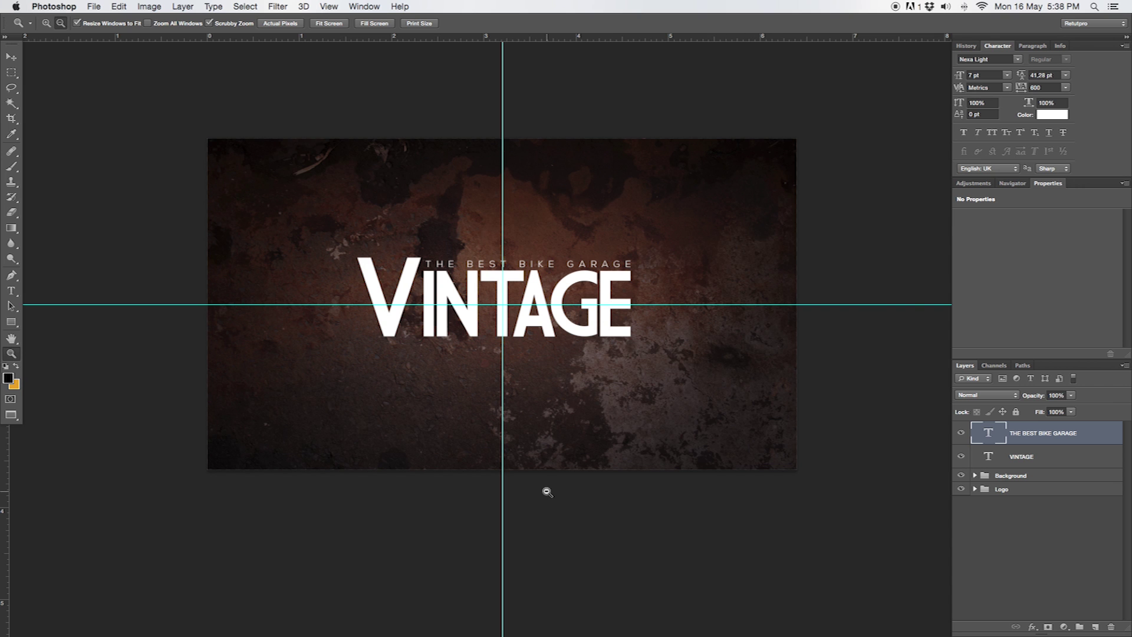
left_click_drag(453, 293, 476, 298)
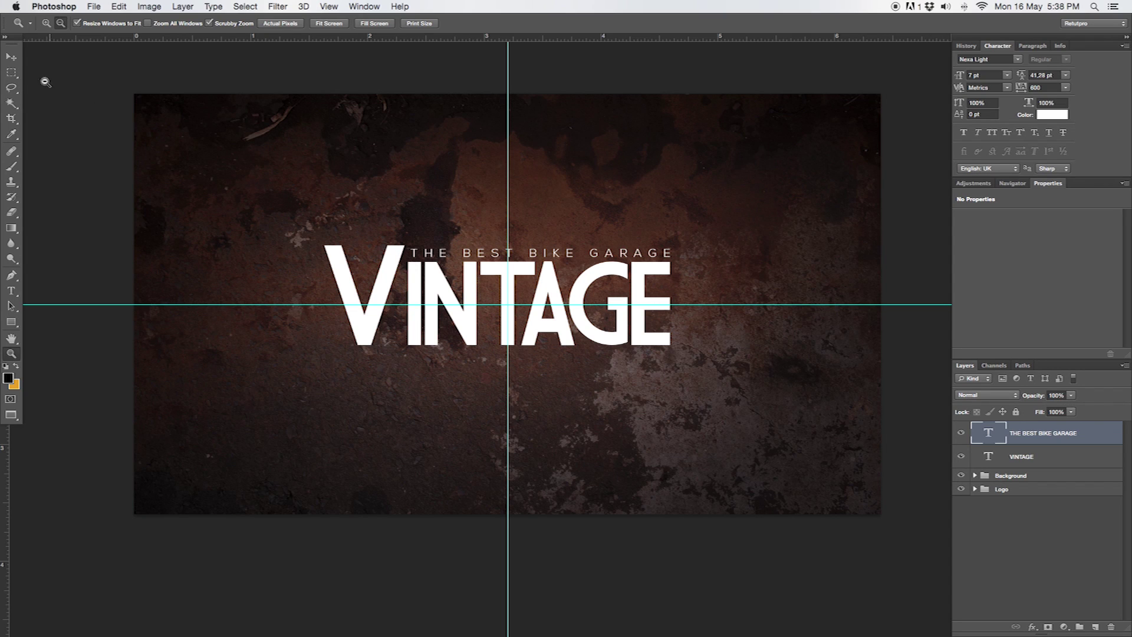
Step: Make a thin rectangular marquee selection beneath VINTAGE, spanning about the word's width, and add a new empty layer for it
left_click(14, 73)
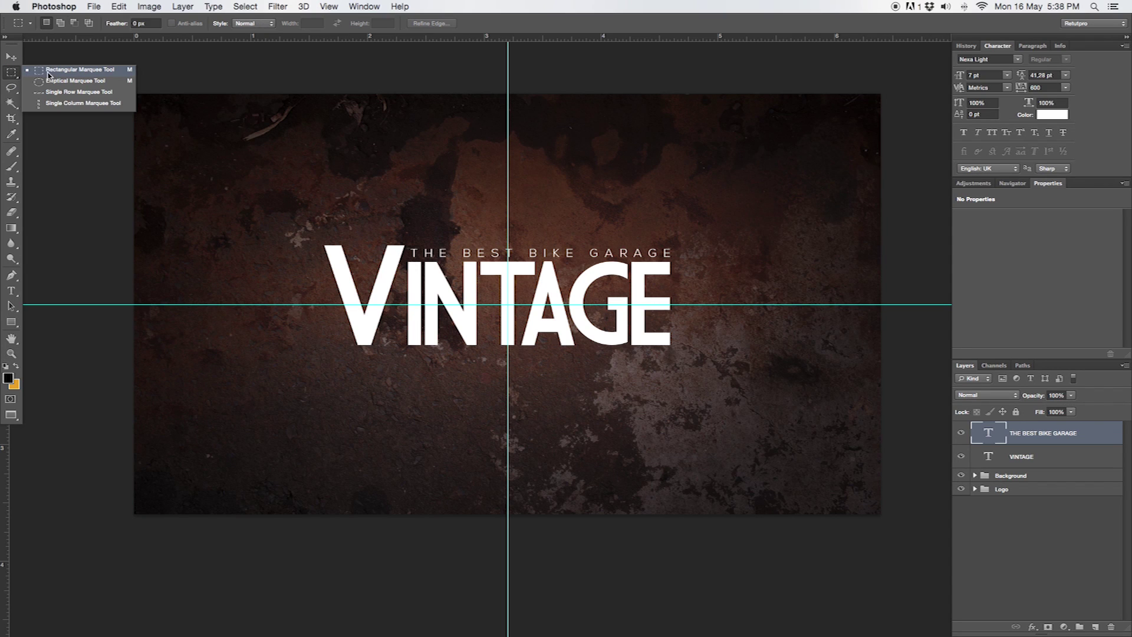
left_click(56, 72)
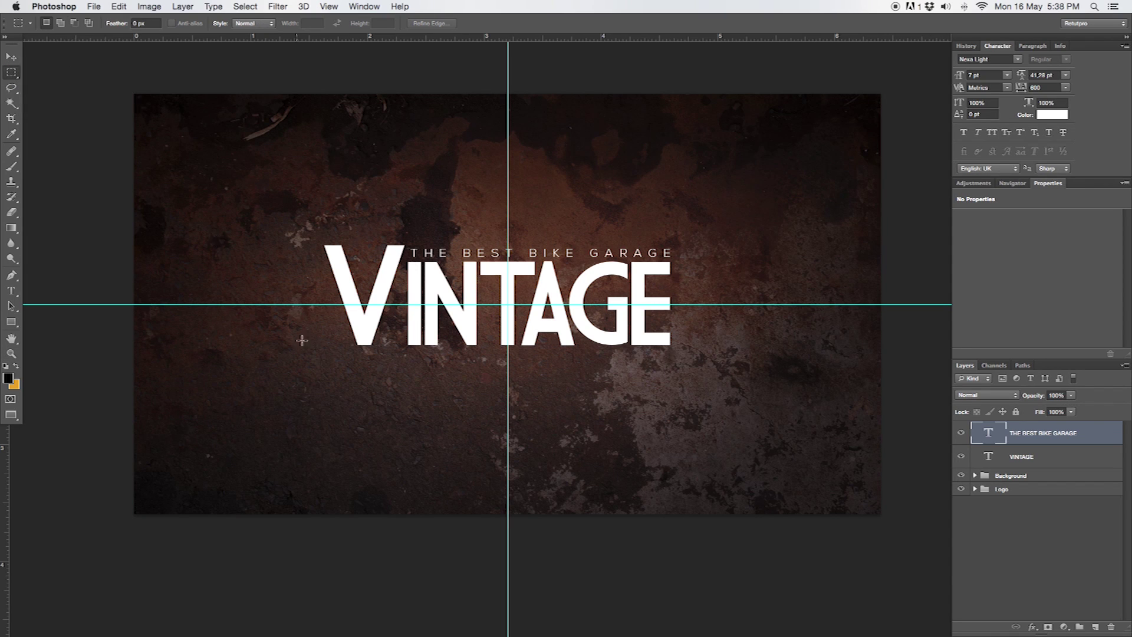
left_click_drag(341, 354, 677, 363)
right_click(665, 363)
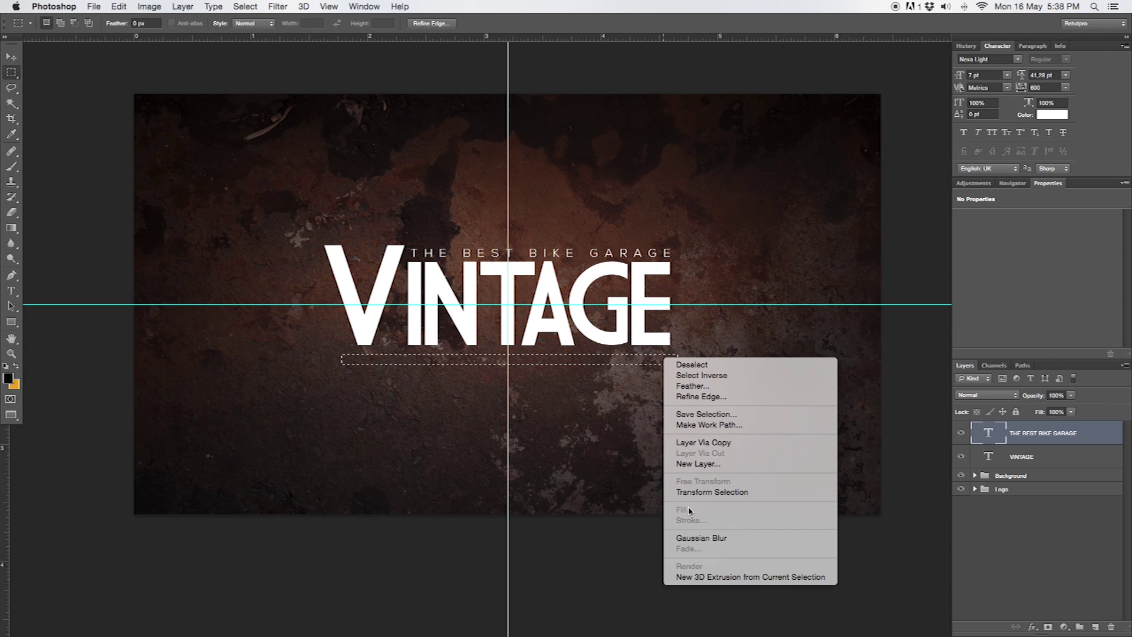
key("Escape")
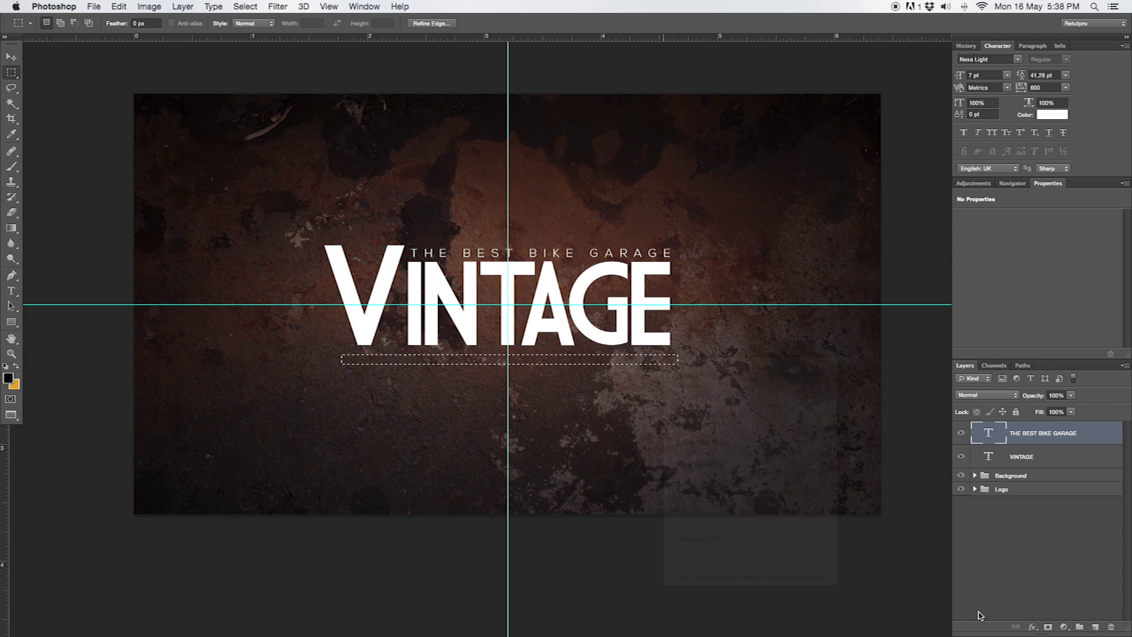
left_click(1094, 627)
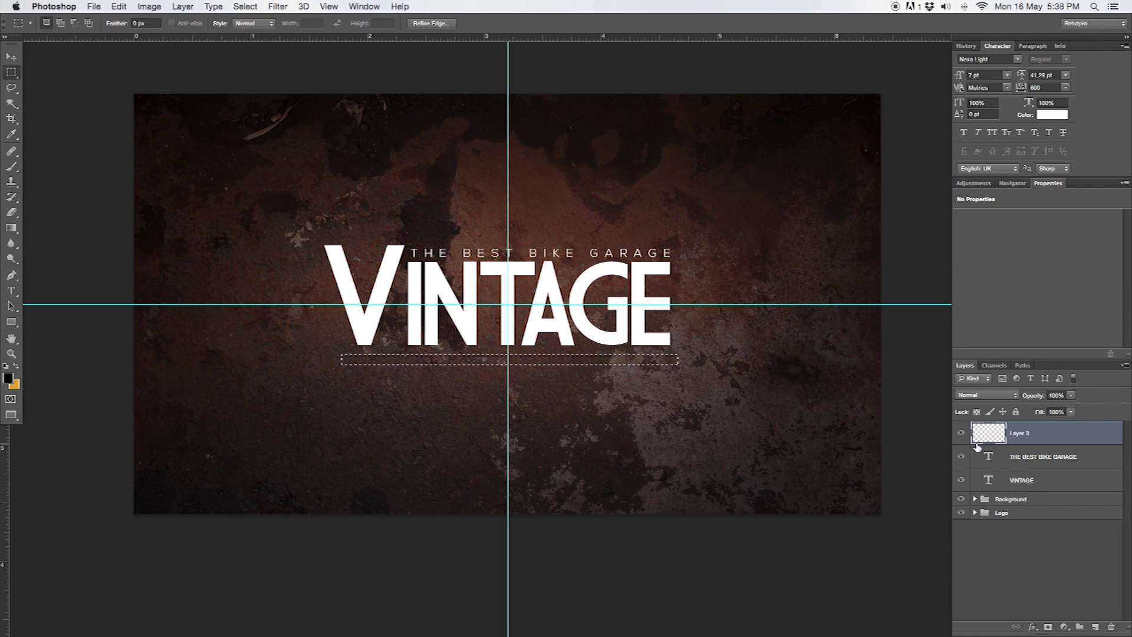
Step: Fill the strip selection on the new layer with white at 100% opacity in Normal mode and deselect it
right_click(529, 359)
left_click(560, 506)
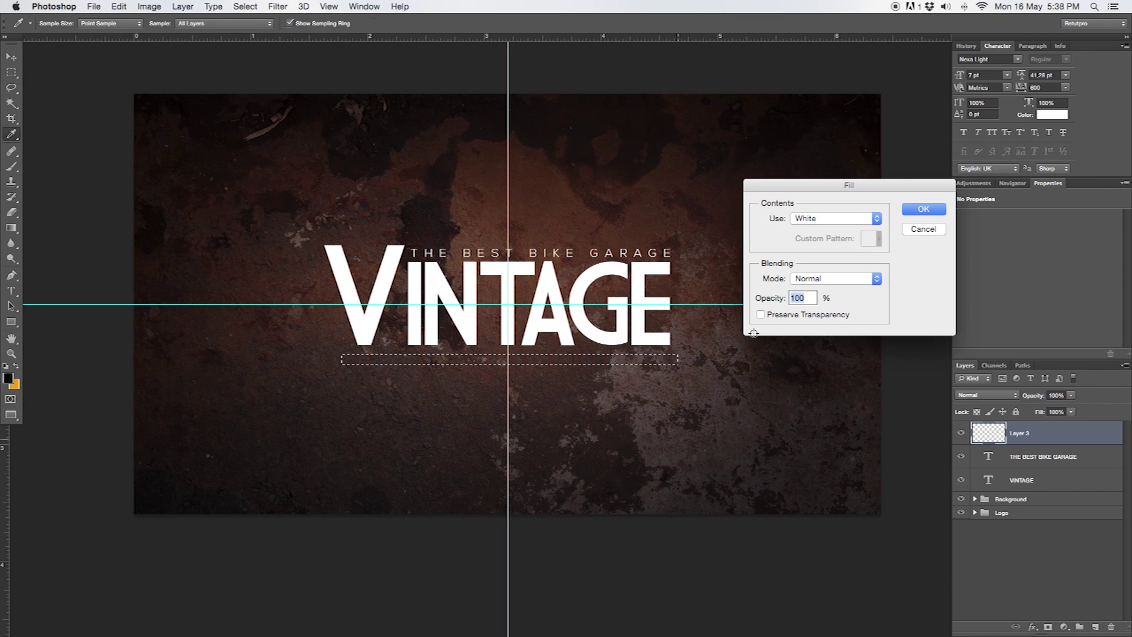
left_click(849, 215)
left_click(832, 218)
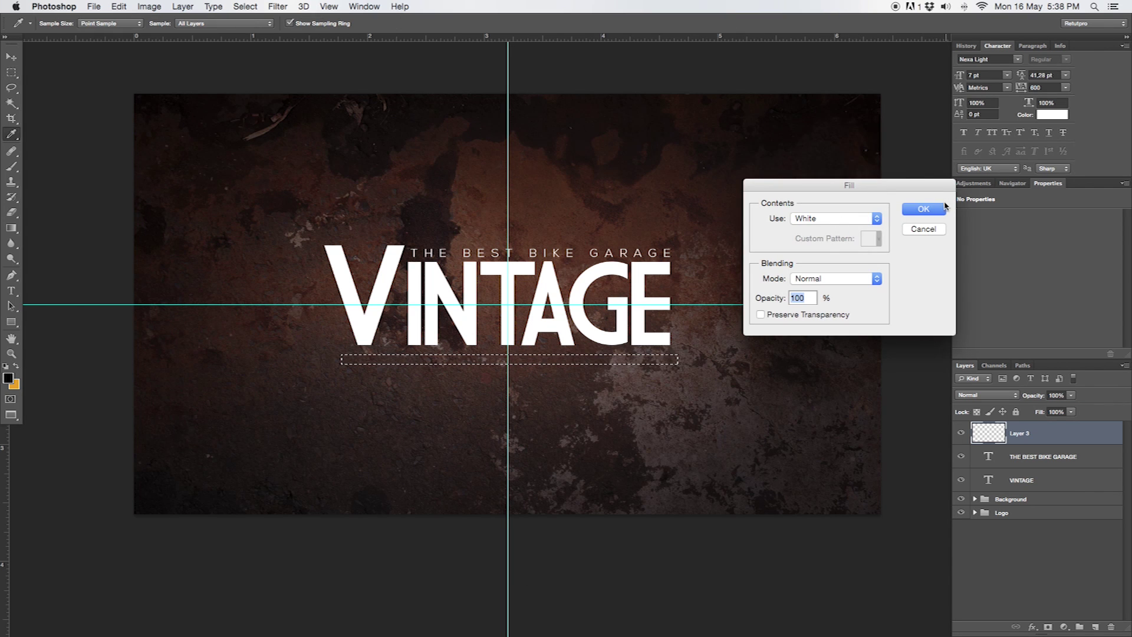
left_click(935, 208)
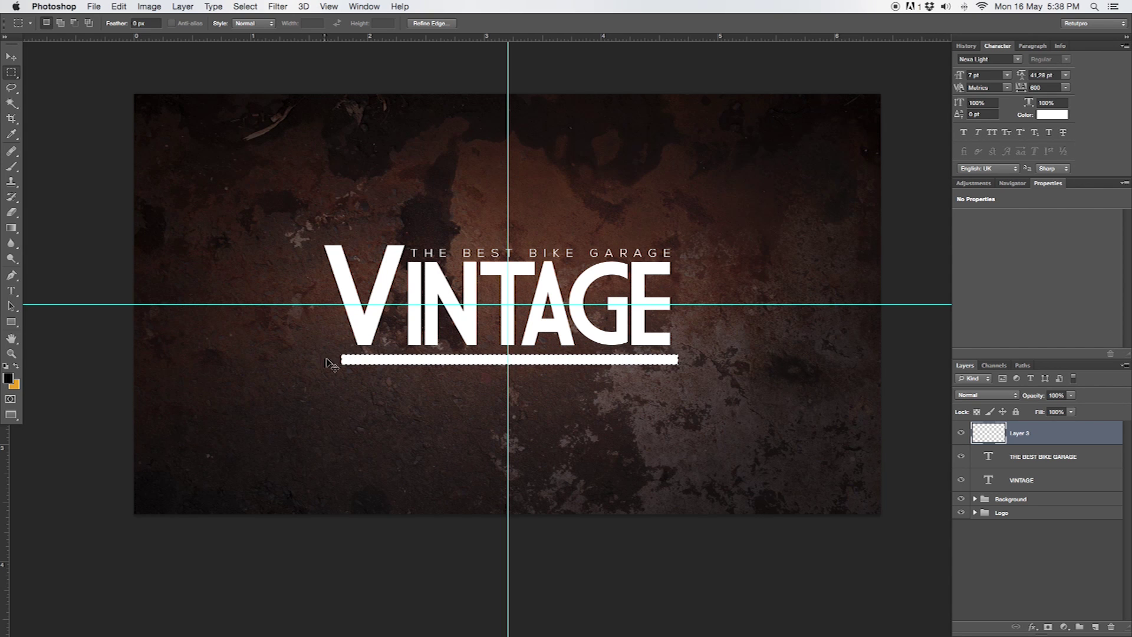
left_click(522, 356)
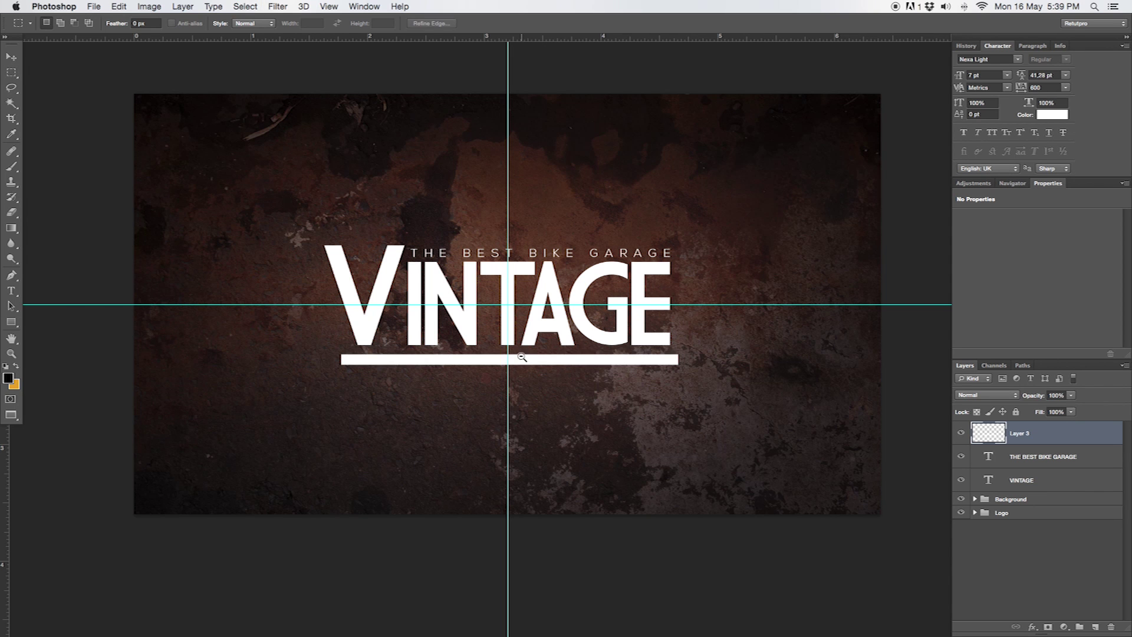
Step: Thin the white bar by selecting and deleting a strip along its upper edge, and clear the selection
key("z")
left_click_drag(539, 356, 648, 368)
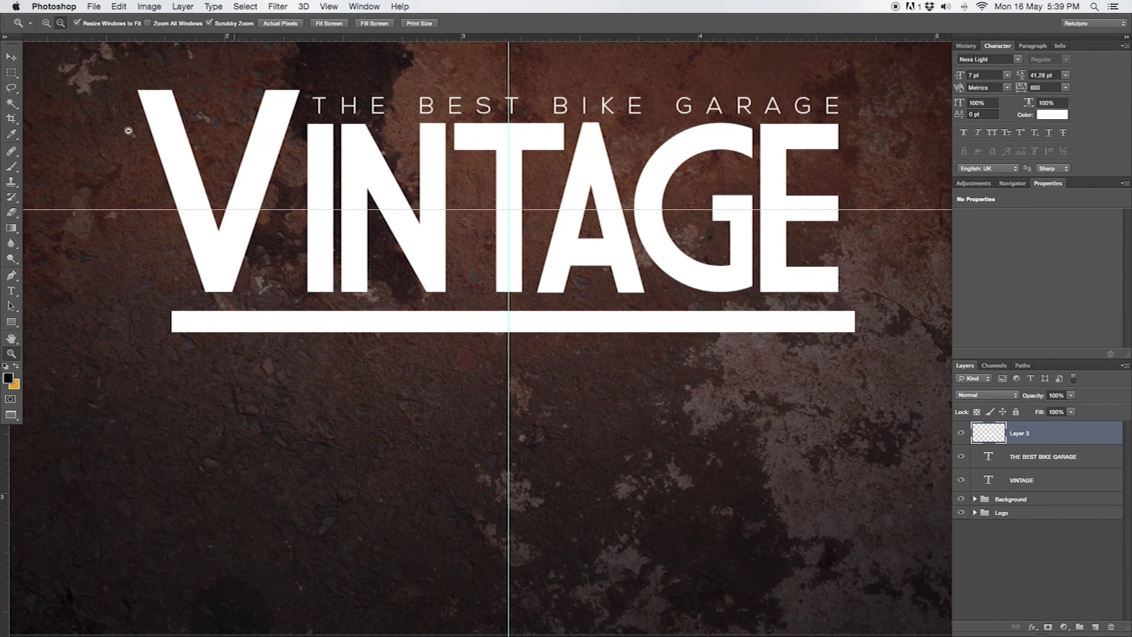
left_click(13, 71)
right_click(14, 75)
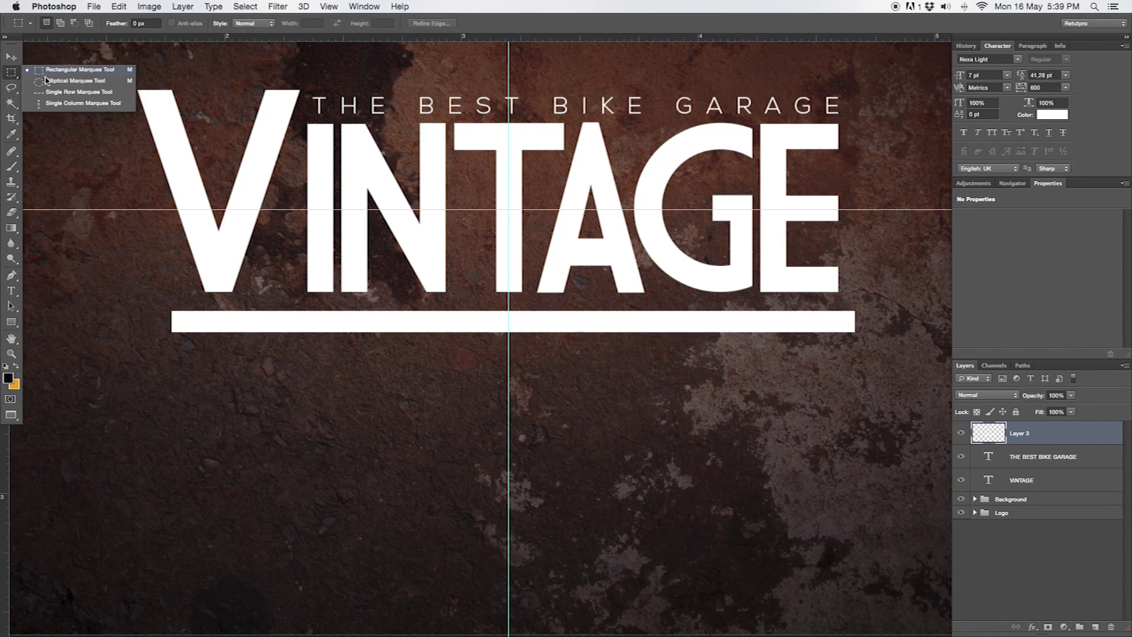
left_click(50, 71)
left_click_drag(710, 294, 858, 313)
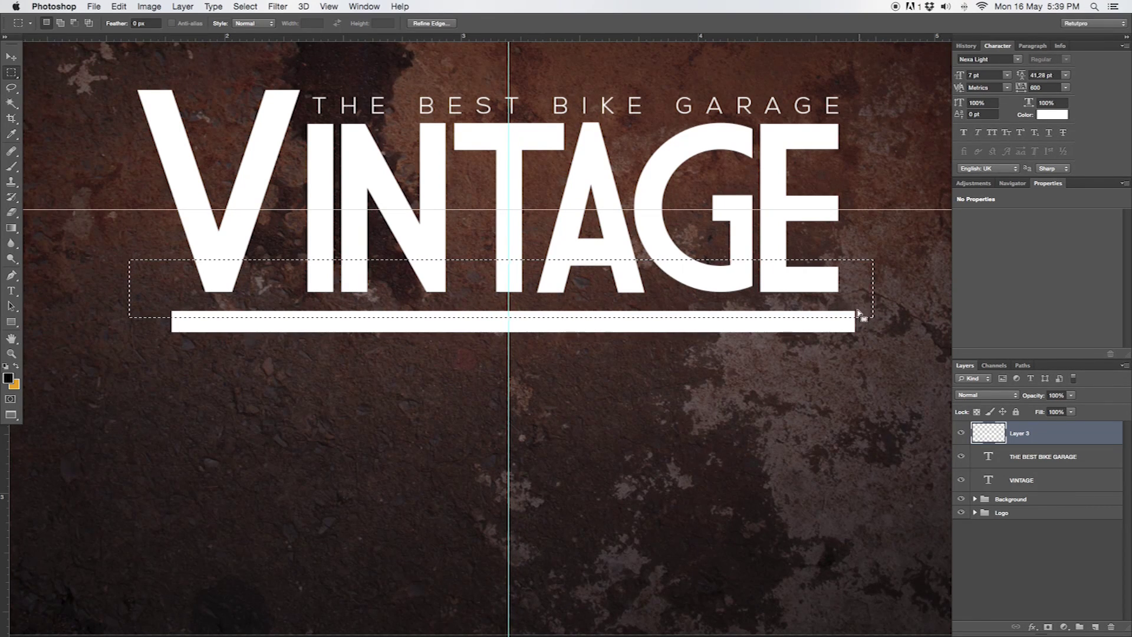
key("Delete")
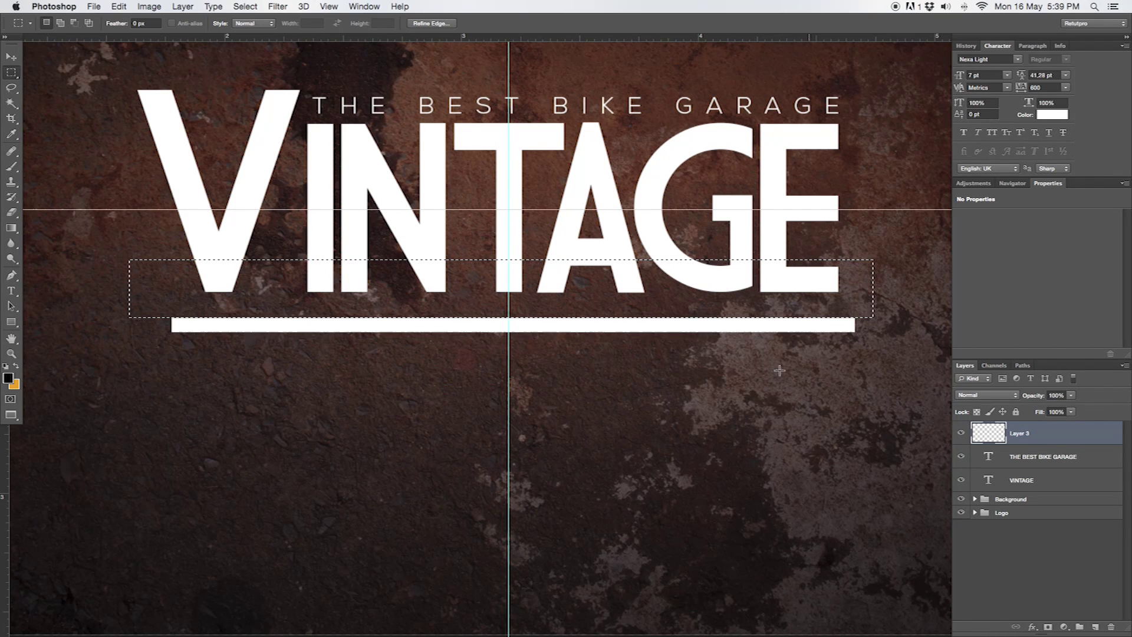
key("ctrl+d")
Step: Nudge the white bar up closer to VINTAGE and slightly left
key("z")
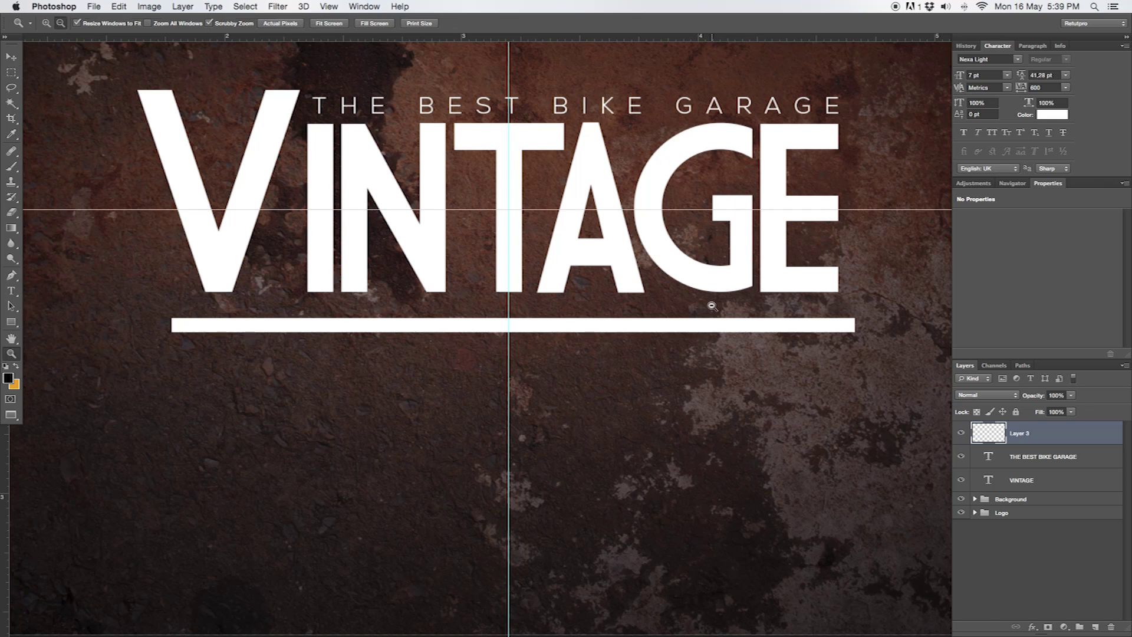
left_click(712, 291, "alt")
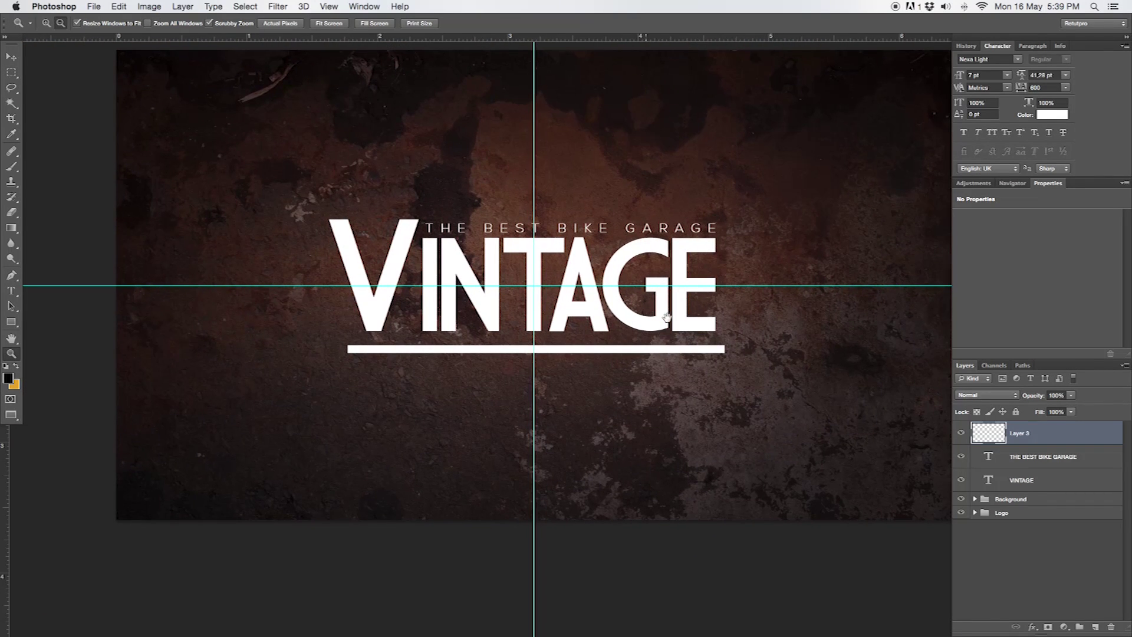
key("v")
key("Up")
key("Up")
key("Up")
key("Up")
key("Up")
key("Up")
key("Up")
key("Up")
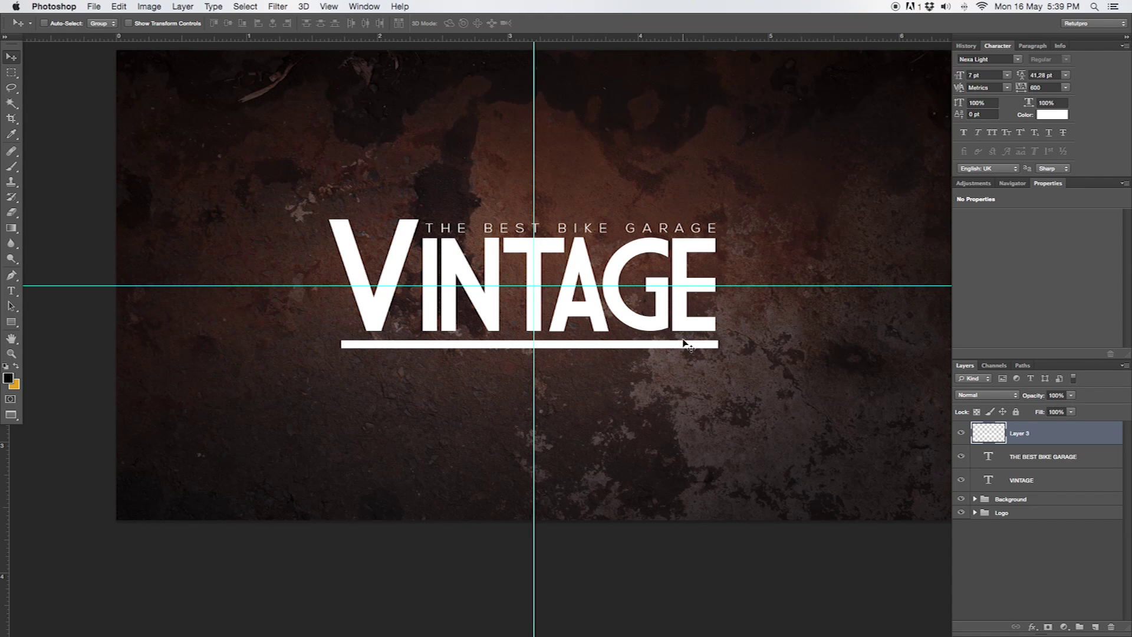
Step: Add a vertical guide at the right edge of the final E in VINTAGE
key("z")
left_click_drag(721, 321, 814, 352)
left_click_drag(8, 507, 713, 268)
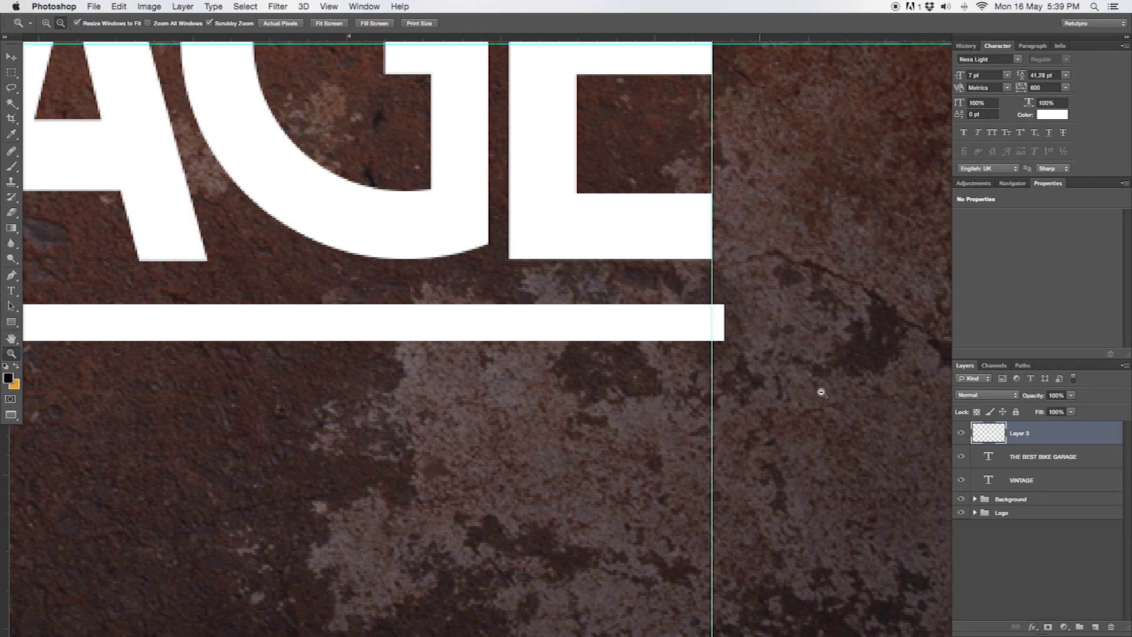
Step: Rename the bar's layer as Line and nudge the bar left until its right end meets the new guide
double_click(1020, 434)
type("Linev")
key("Left")
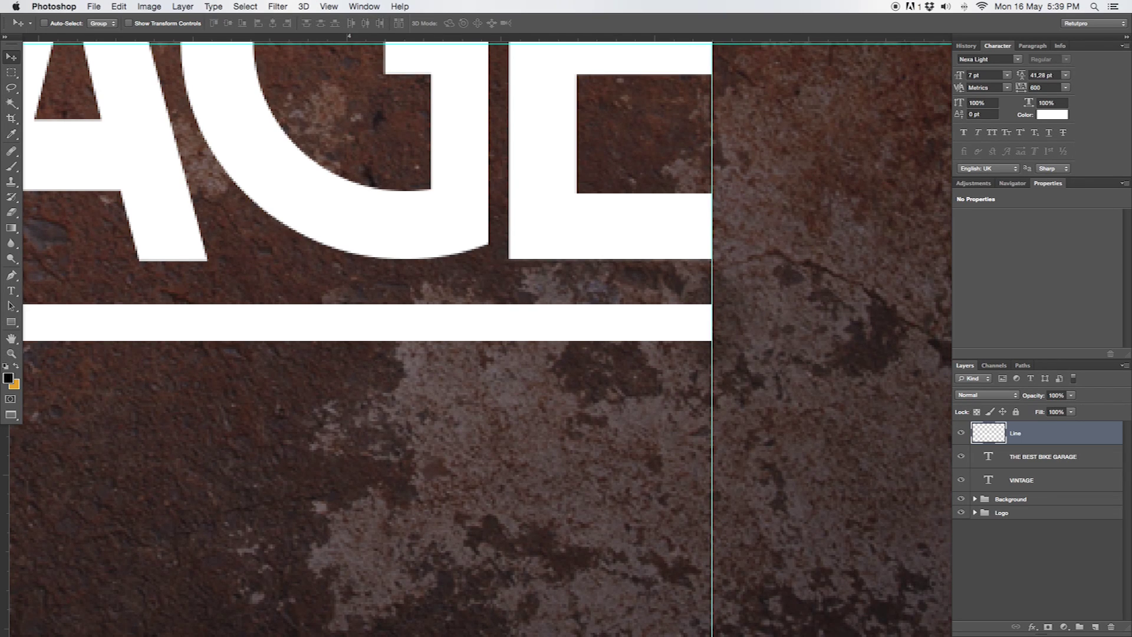
Step: Draw a closed slanted Pen path along the lower left edge of the V and convert it to a new selection with feather radius 0
key("z")
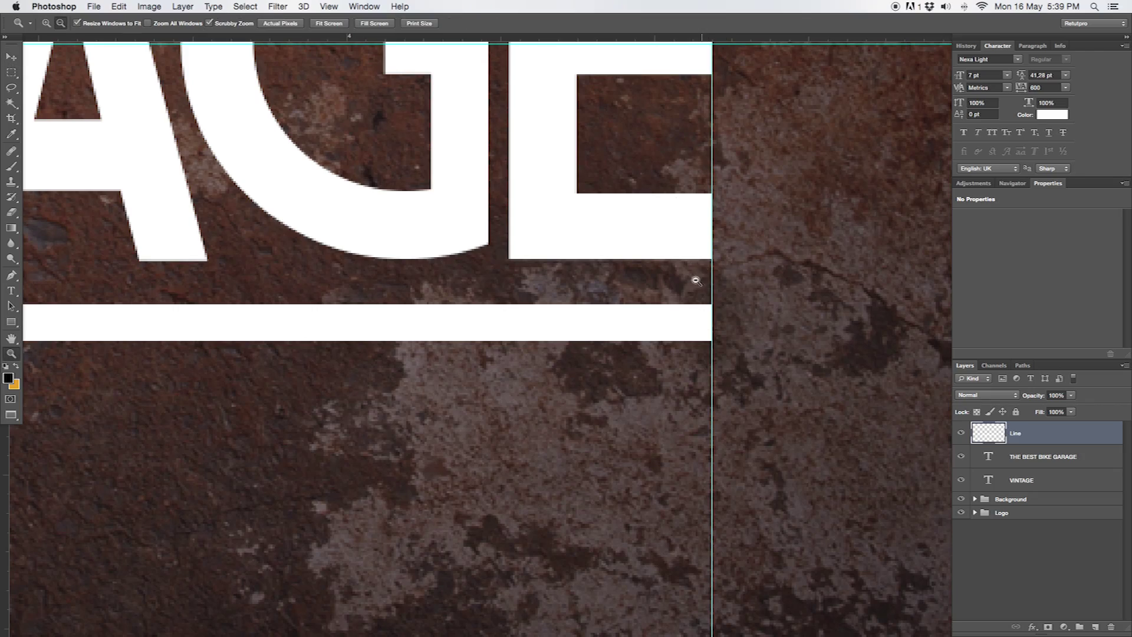
left_click_drag(693, 287, 488, 425)
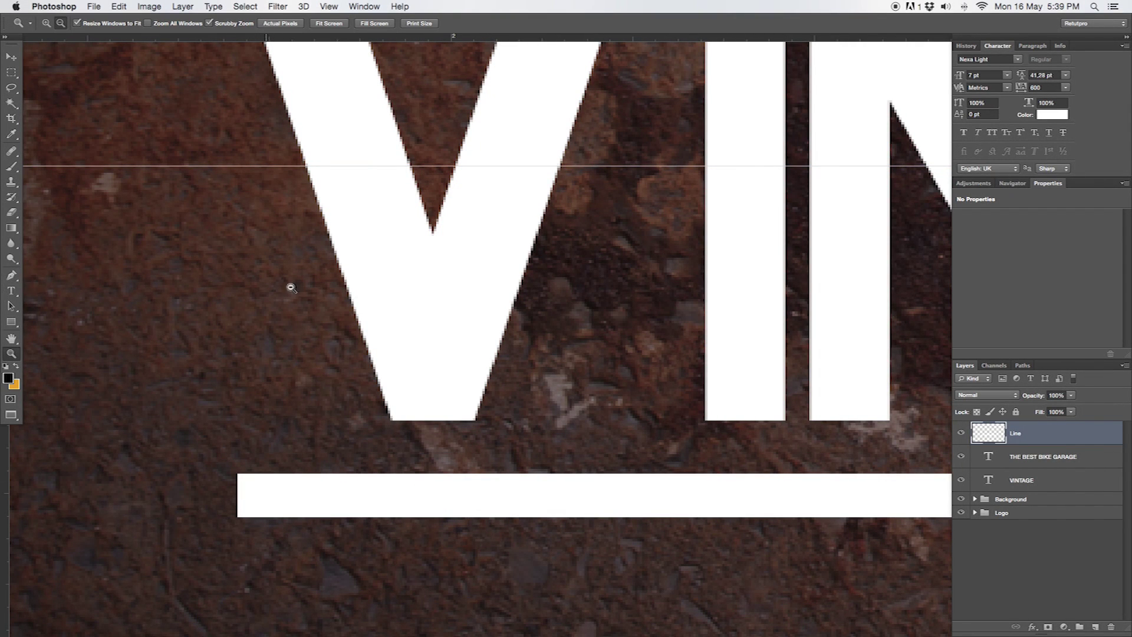
left_click(11, 275)
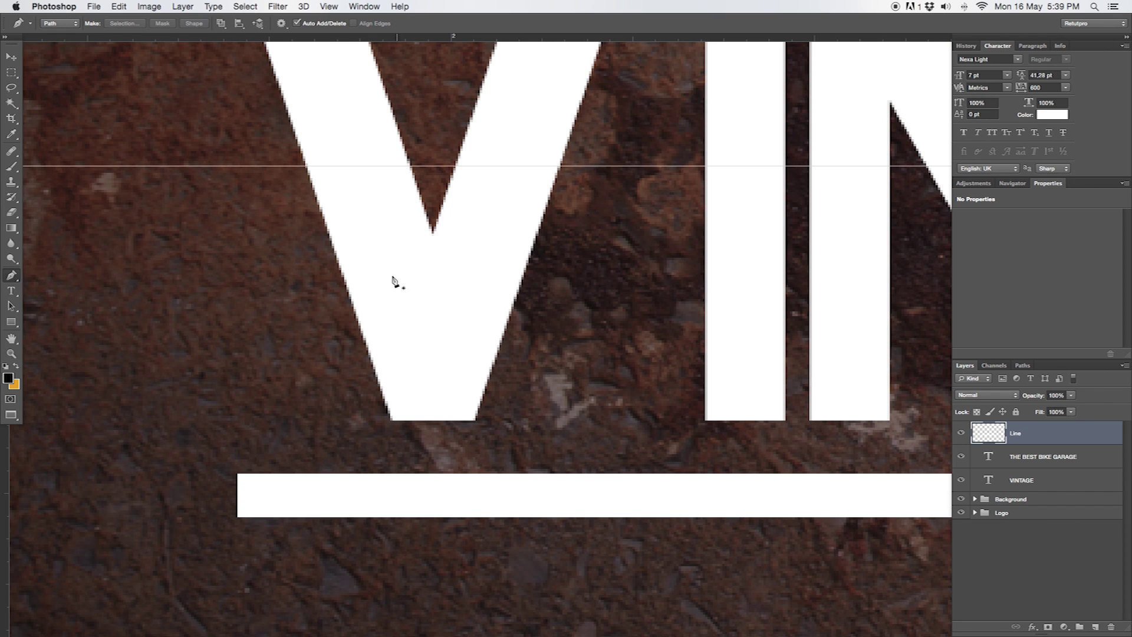
left_click(340, 270)
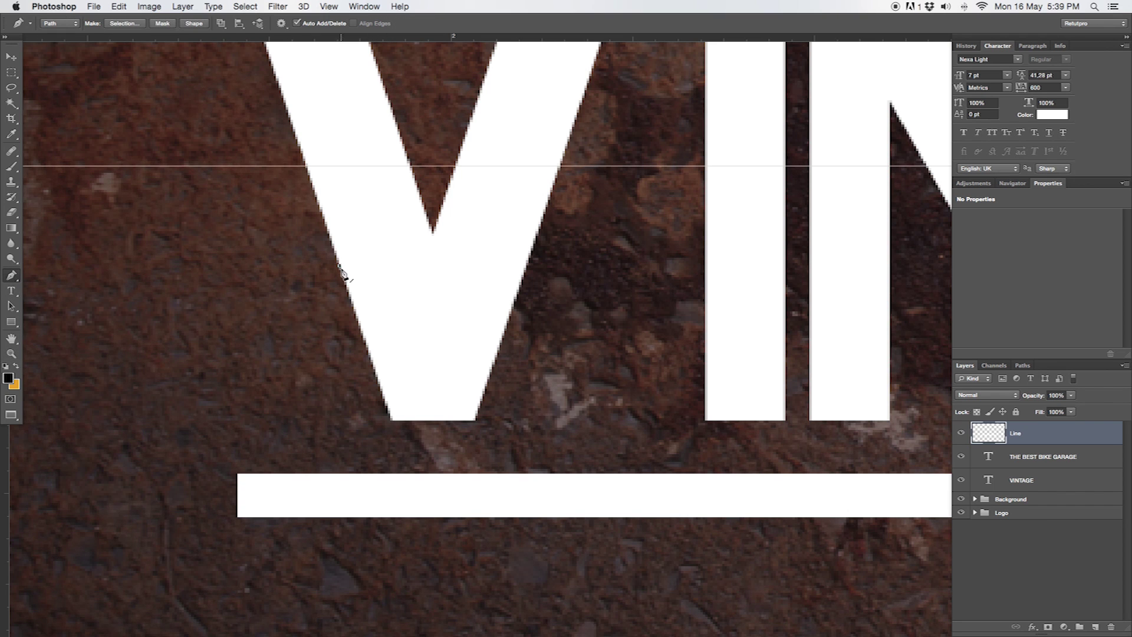
left_click(392, 419)
left_click(385, 261)
left_click(341, 266)
left_click_drag(386, 261, 391, 266)
right_click(389, 319)
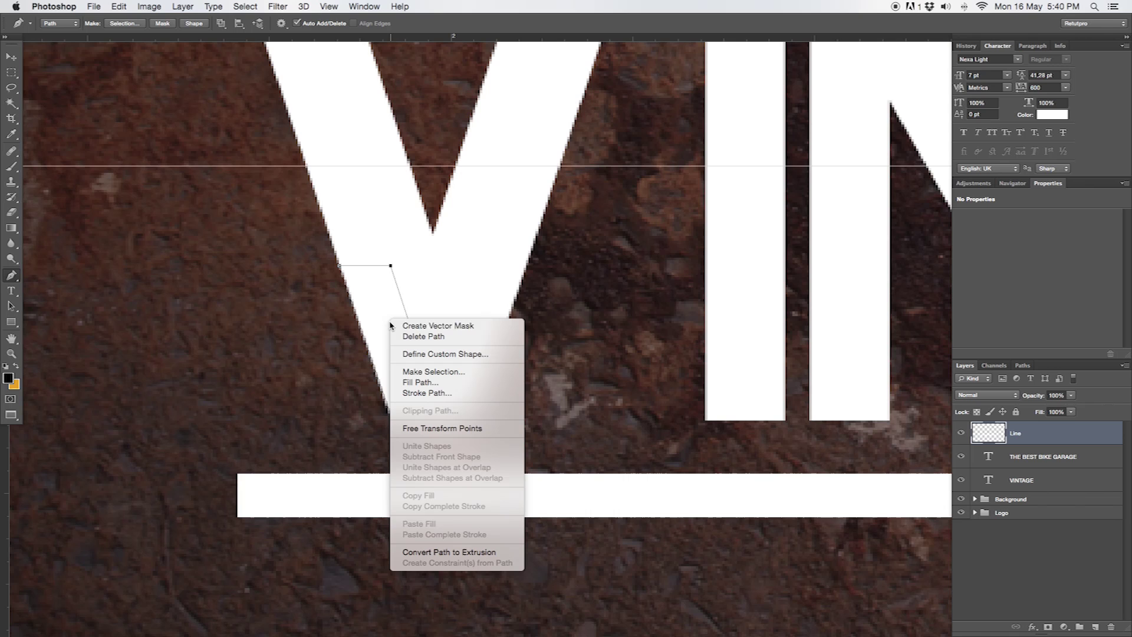
left_click(418, 375)
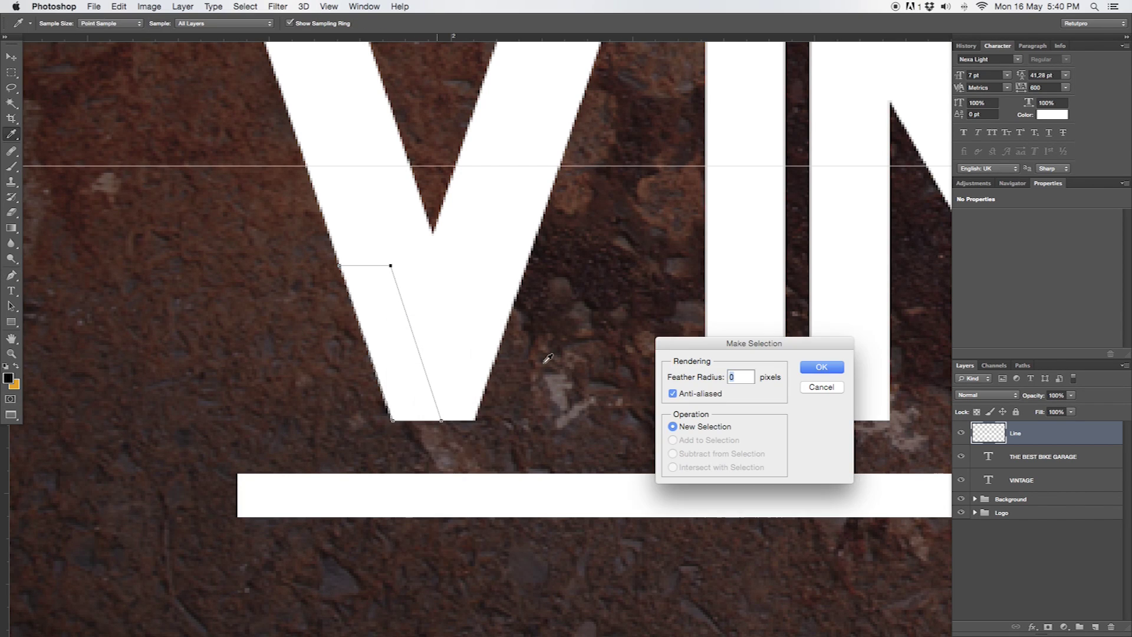
left_click(842, 368)
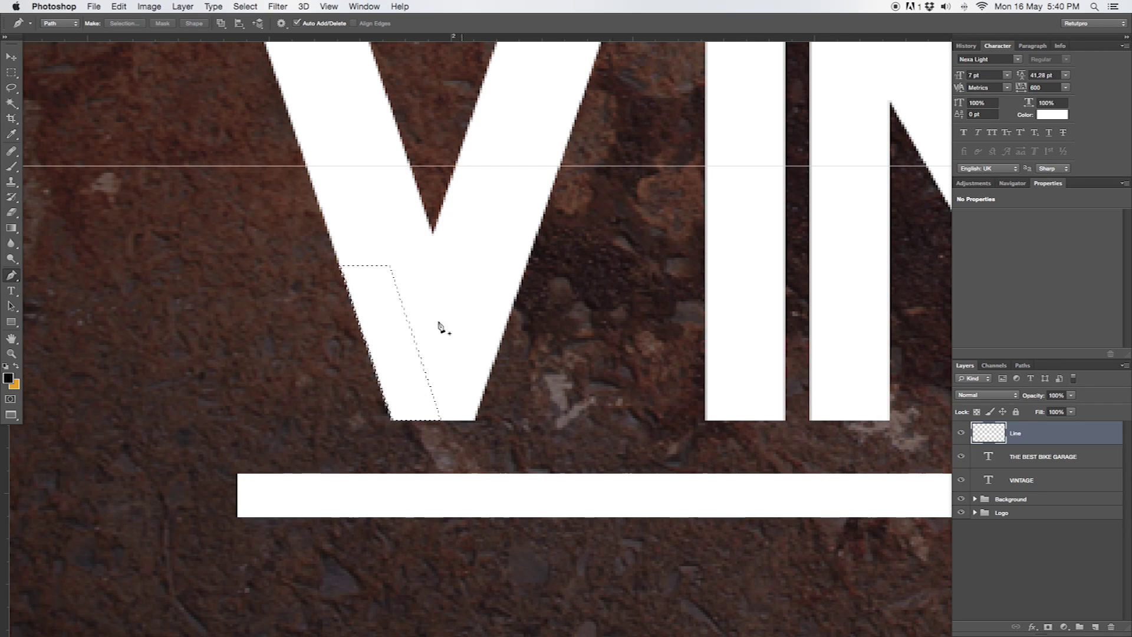
Step: Move the slanted selection over the line below the V, delete that part and the leftover piece to its left, and deselect
left_click(11, 72)
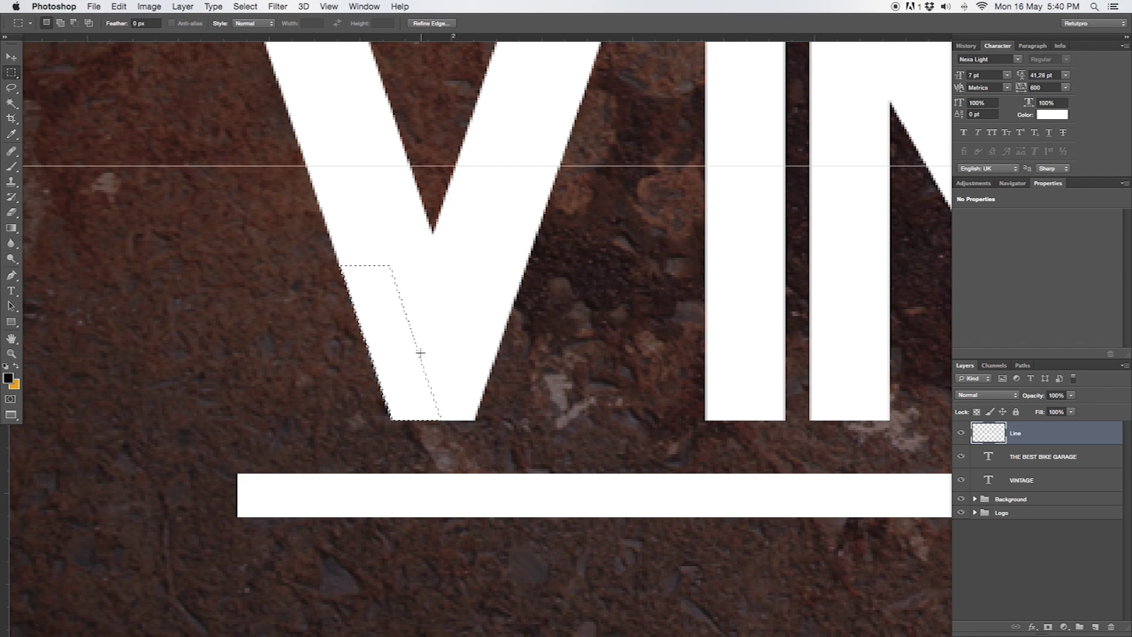
left_click_drag(412, 354, 397, 466)
key("Delete")
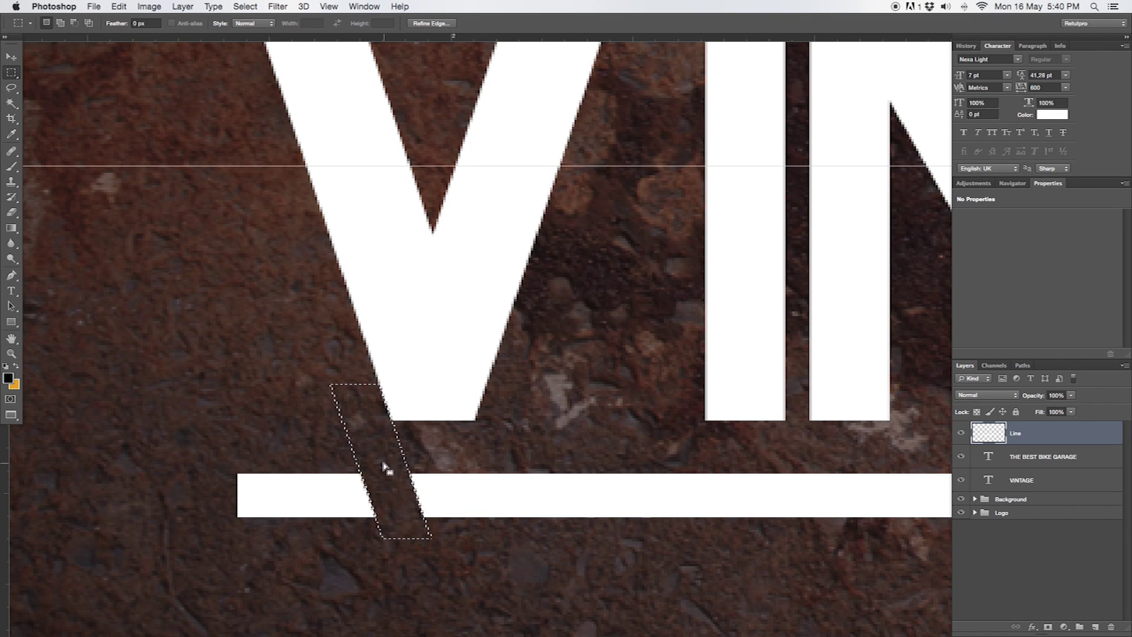
left_click_drag(383, 466, 250, 517)
key("Delete")
key("Delete")
key("Delete")
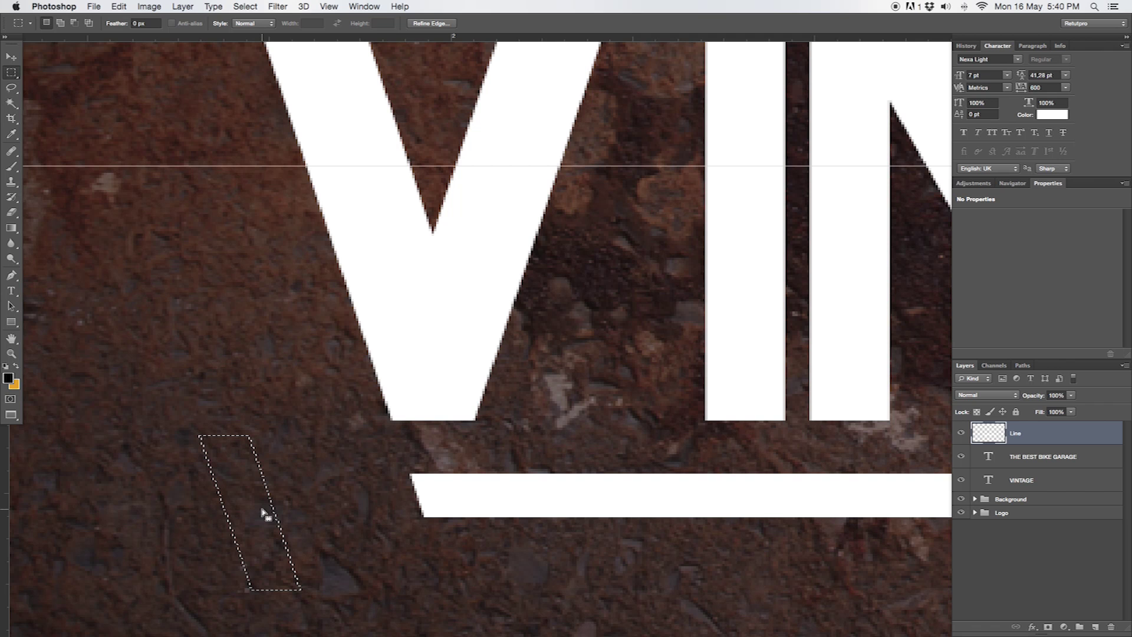
key("super+d")
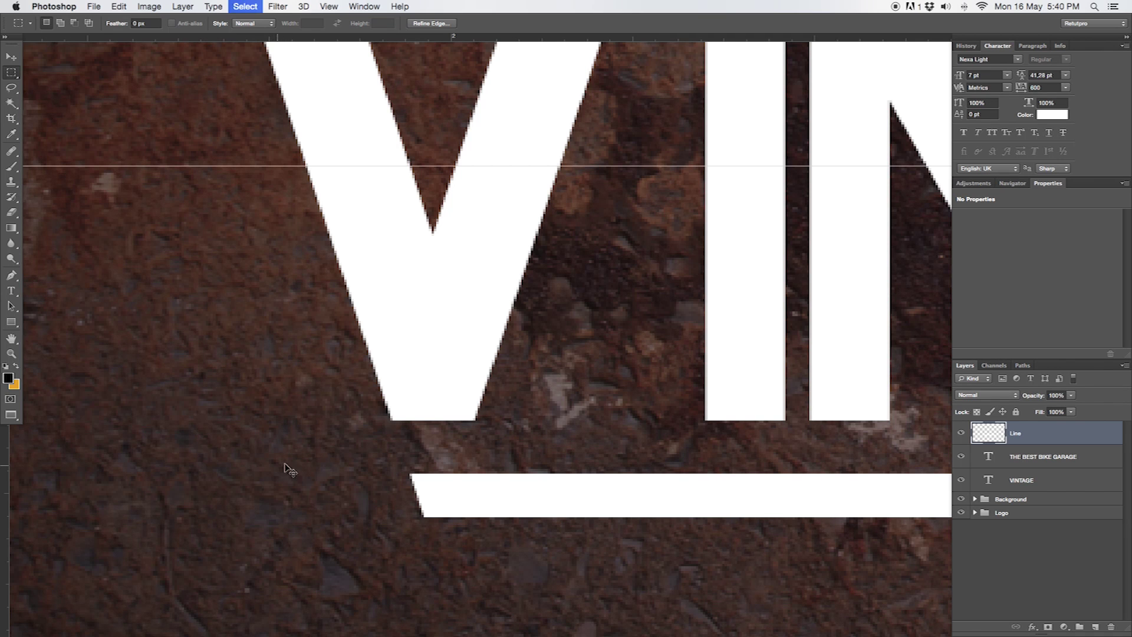
Step: Nudge the slant-cut line up closer beneath VINTAGE and slightly left
key("z")
mouse_move(558, 373)
left_mouse_down()
mouse_move(470, 374)
mouse_move(562, 387)
left_mouse_up()
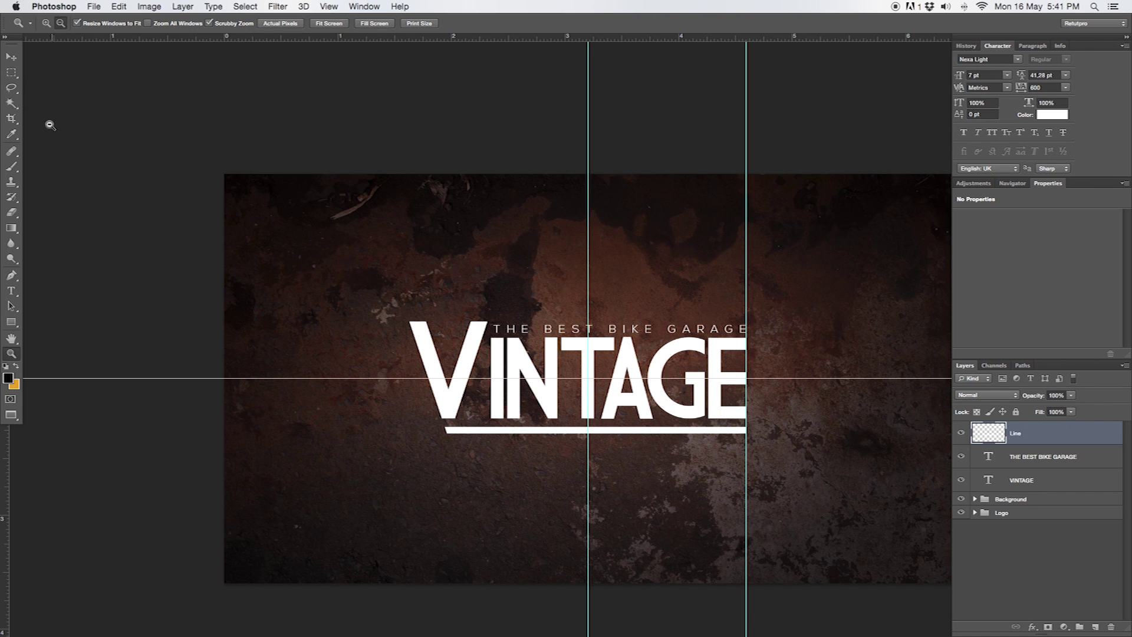
left_click(11, 57)
key("Up")
key("Up")
key("Up")
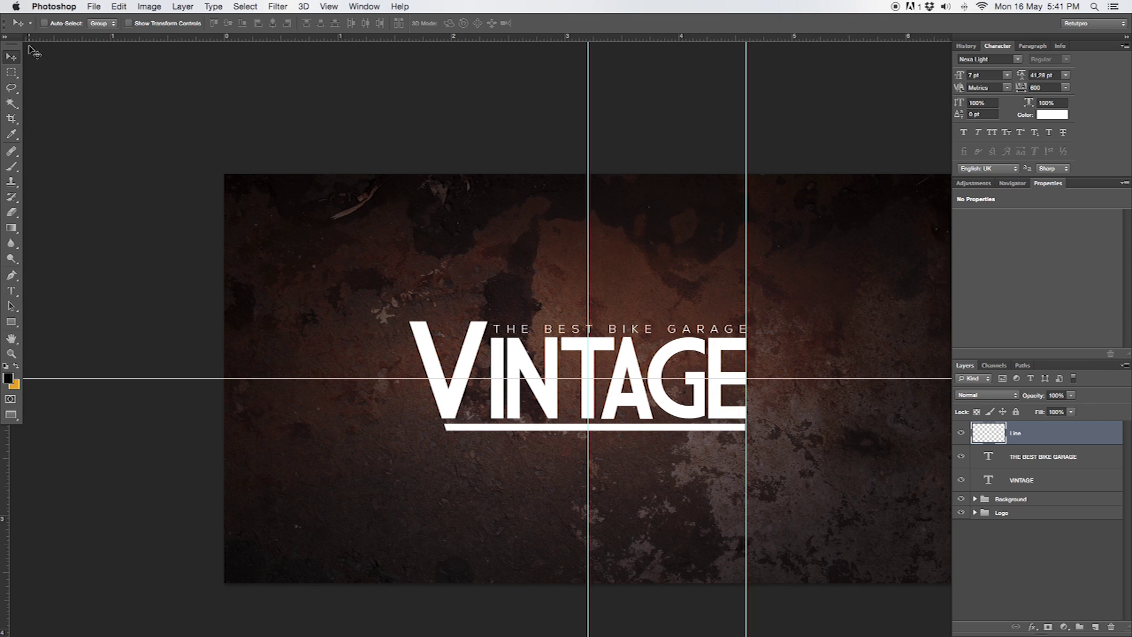
key("Up")
key("Up")
Step: Use Free Transform to widen the Line layer to about 100.5% so its right end meets the vertical guide beside the E
key("z")
left_click_drag(449, 405, 153, 287)
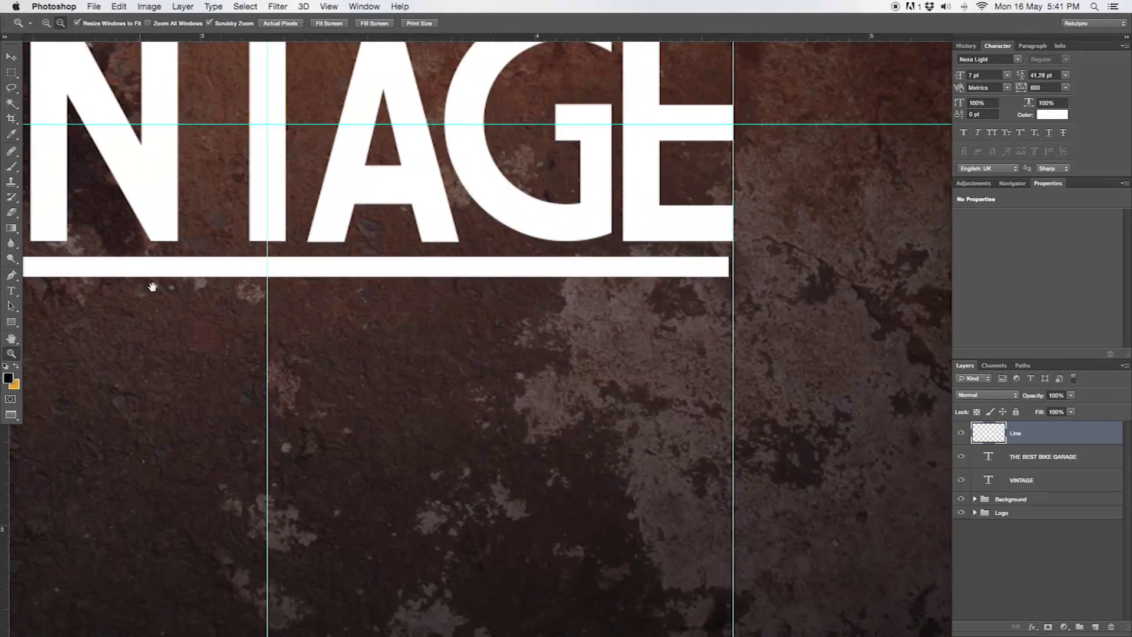
left_click_drag(802, 268, 876, 361)
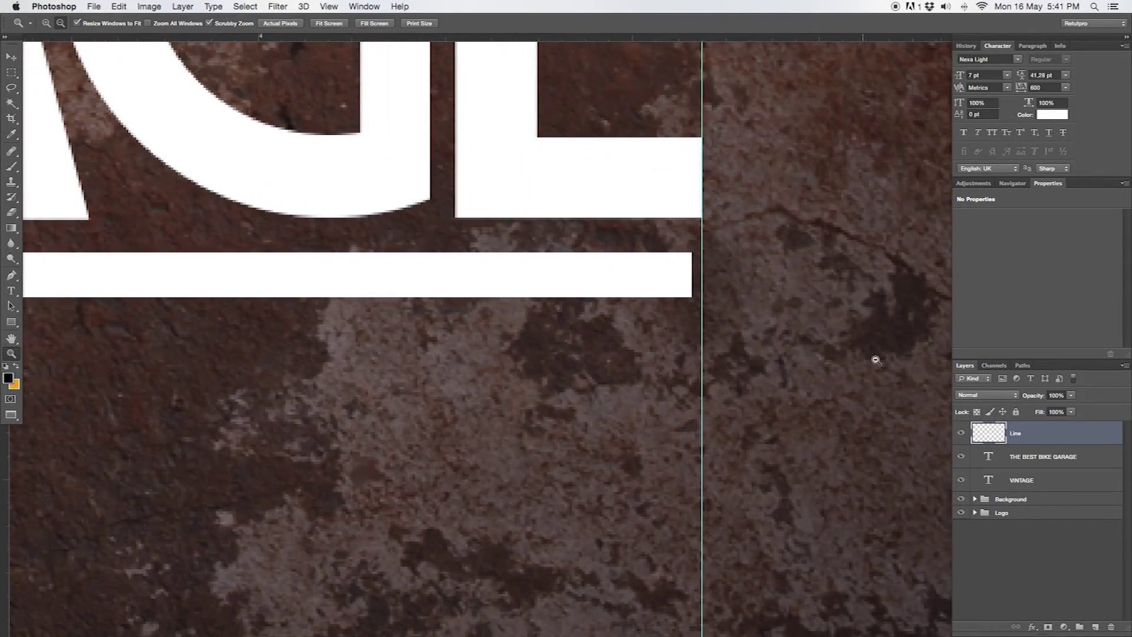
key("super+t")
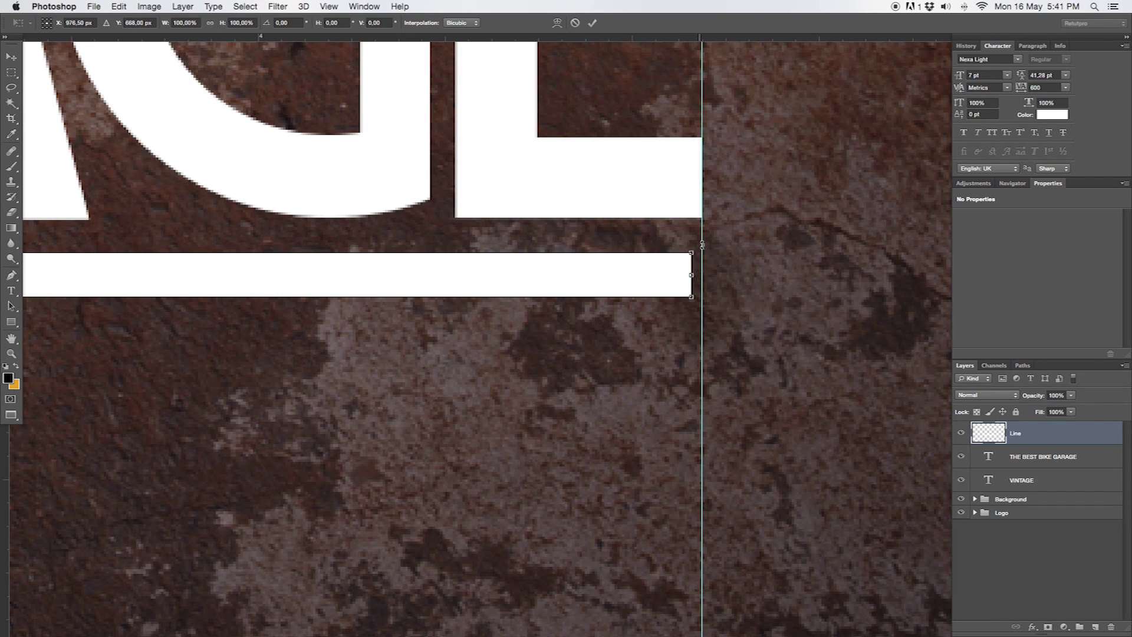
left_click_drag(692, 275, 702, 274)
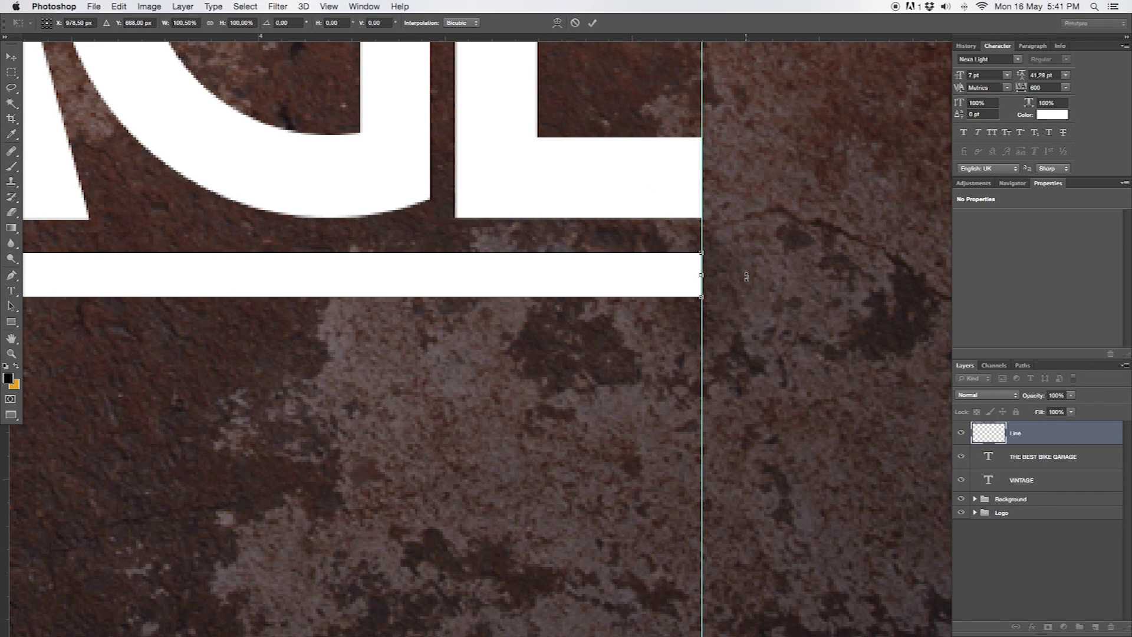
key("Return")
Step: Create a text box about as wide as the underline just beneath it and enter SINCE 1970
left_click_drag(667, 288, 588, 299)
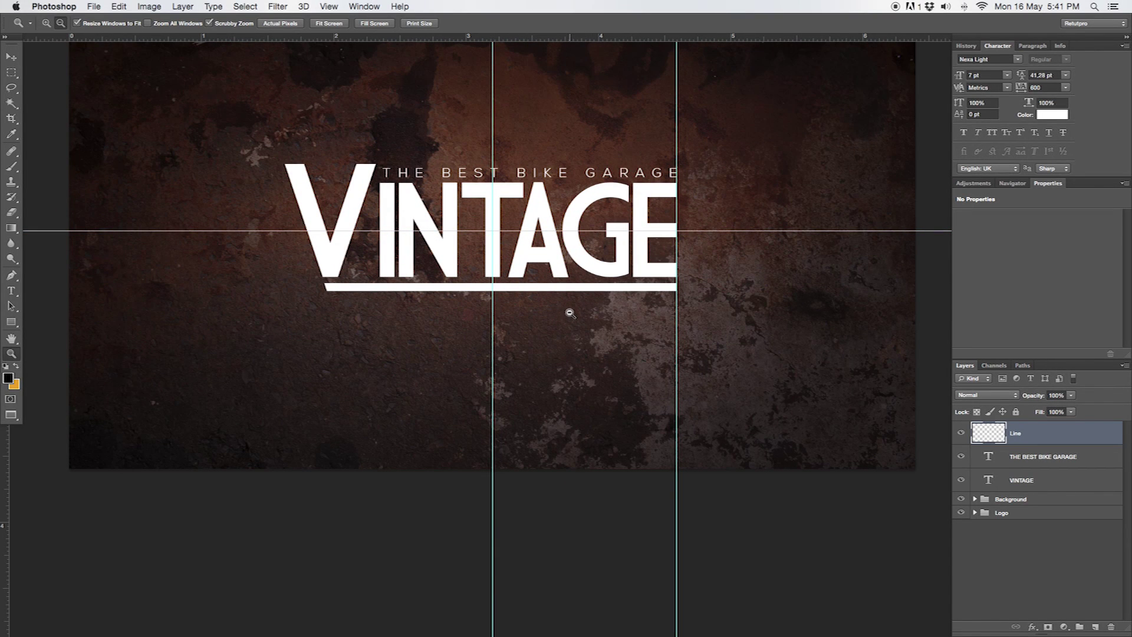
key("t")
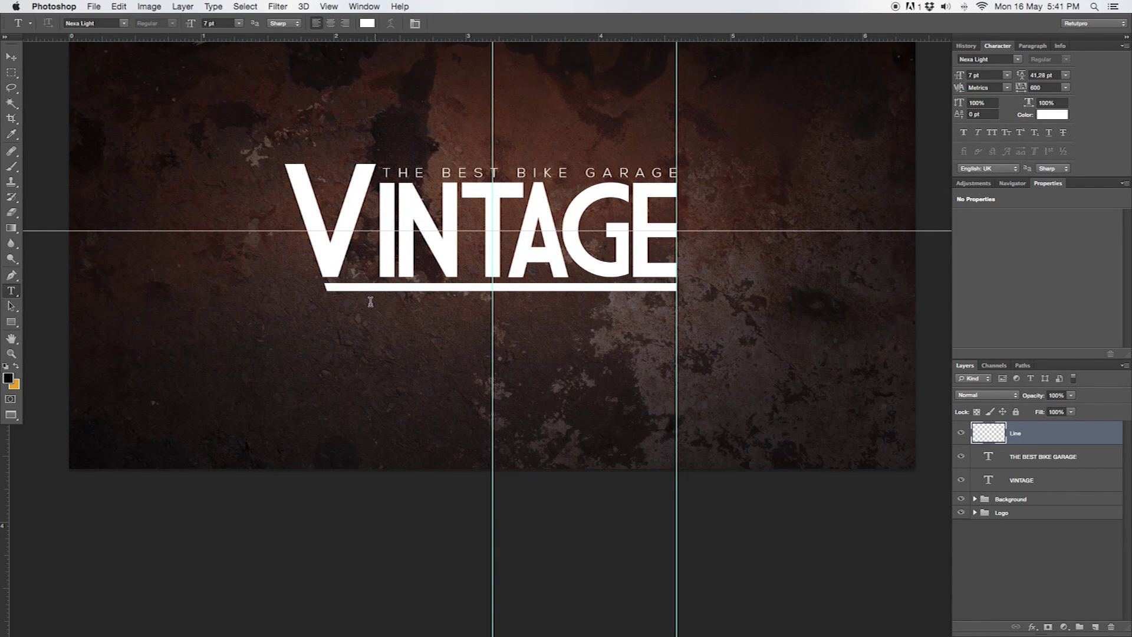
left_click(384, 329)
key("Escape")
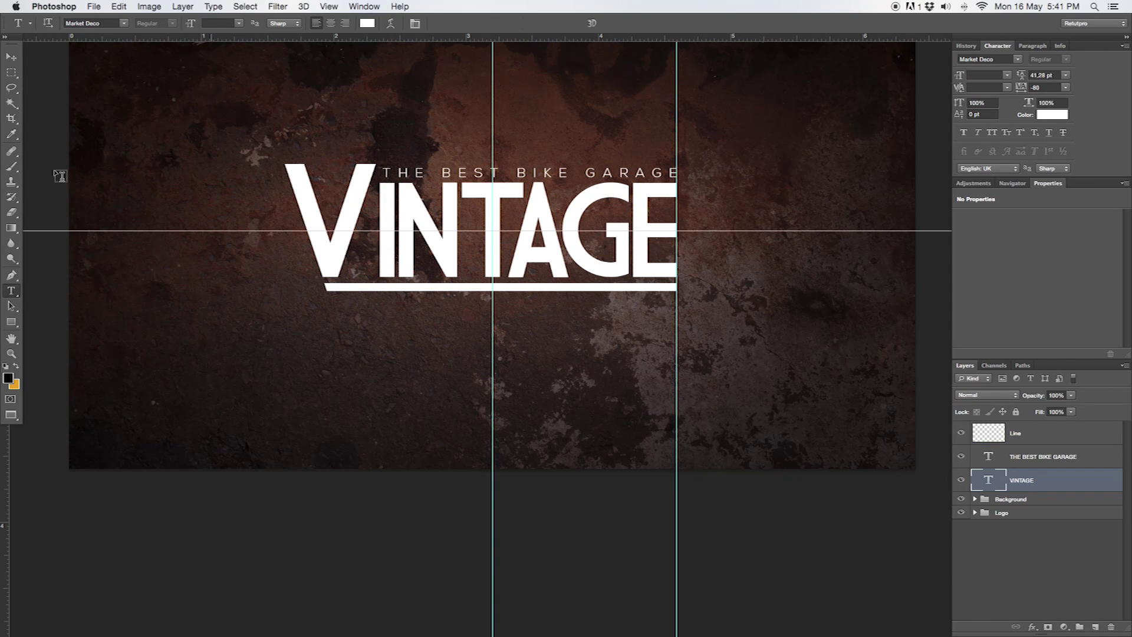
left_click_drag(334, 316, 681, 422)
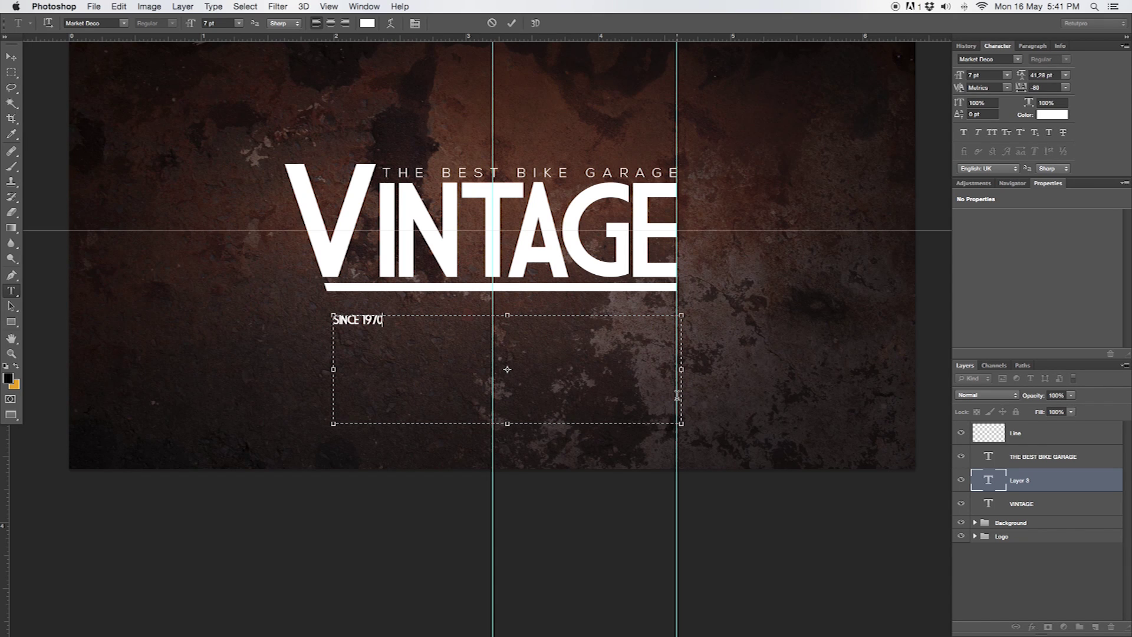
Step: Set the whole SINCE 1970 text to the Nexa Light font at 6 pt
key("super+a")
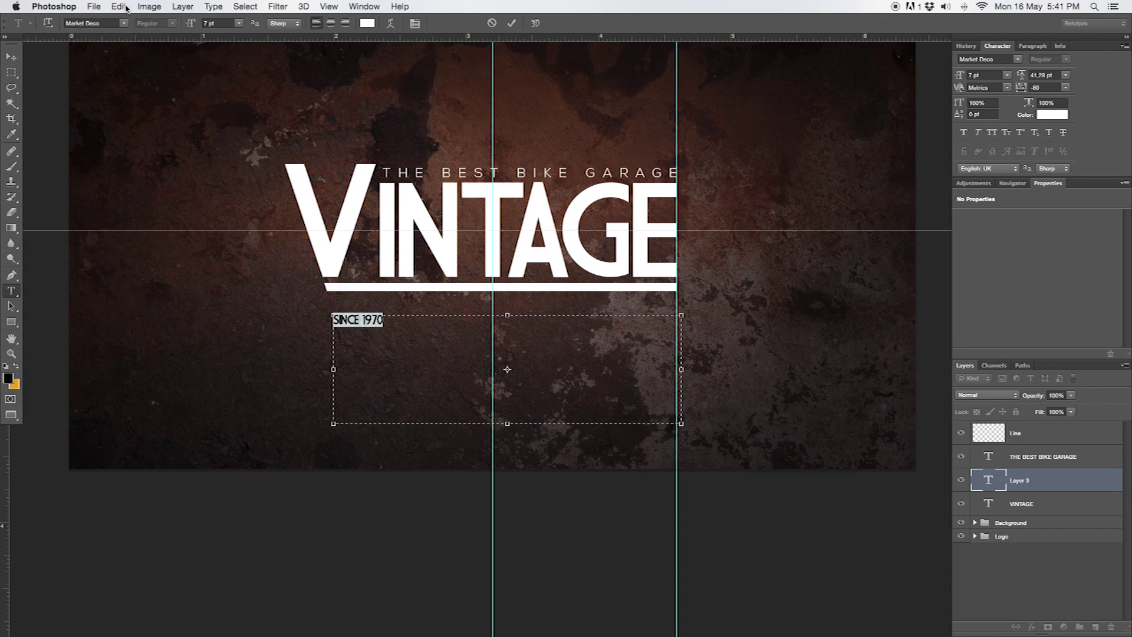
left_click(123, 23)
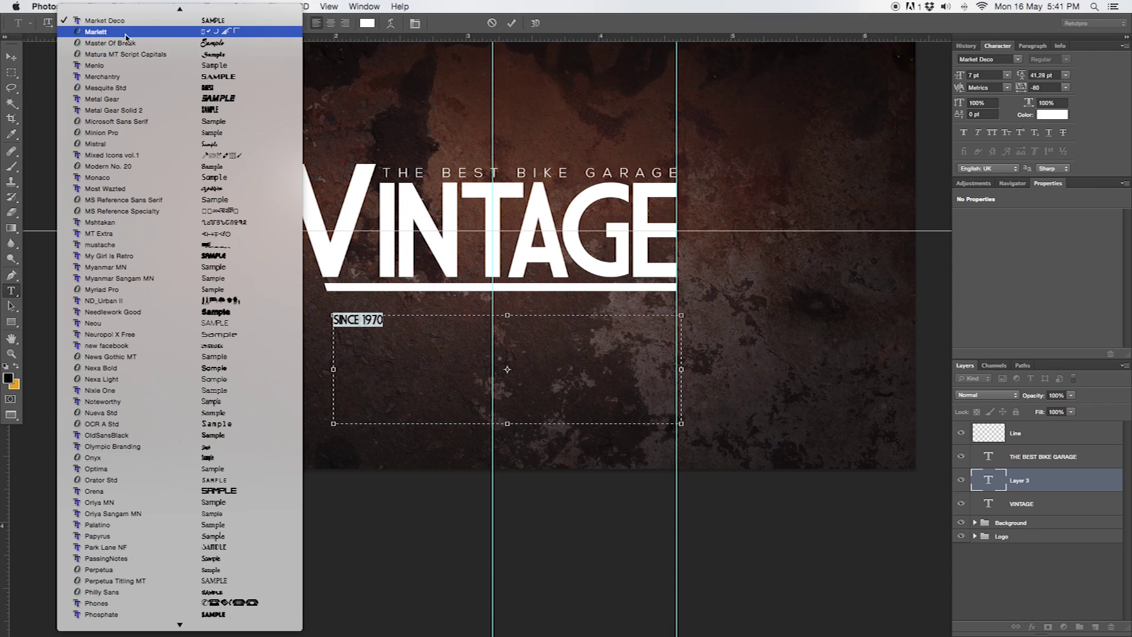
scroll(107, 566, "up", 10)
scroll(90, 619, "down", 5)
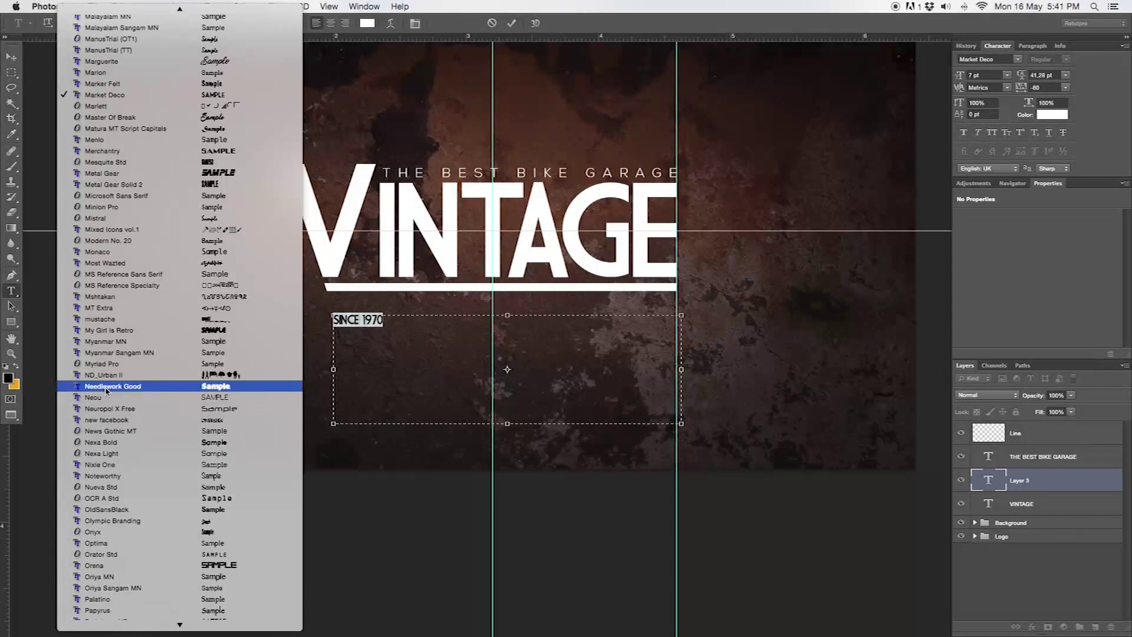
left_click(103, 454)
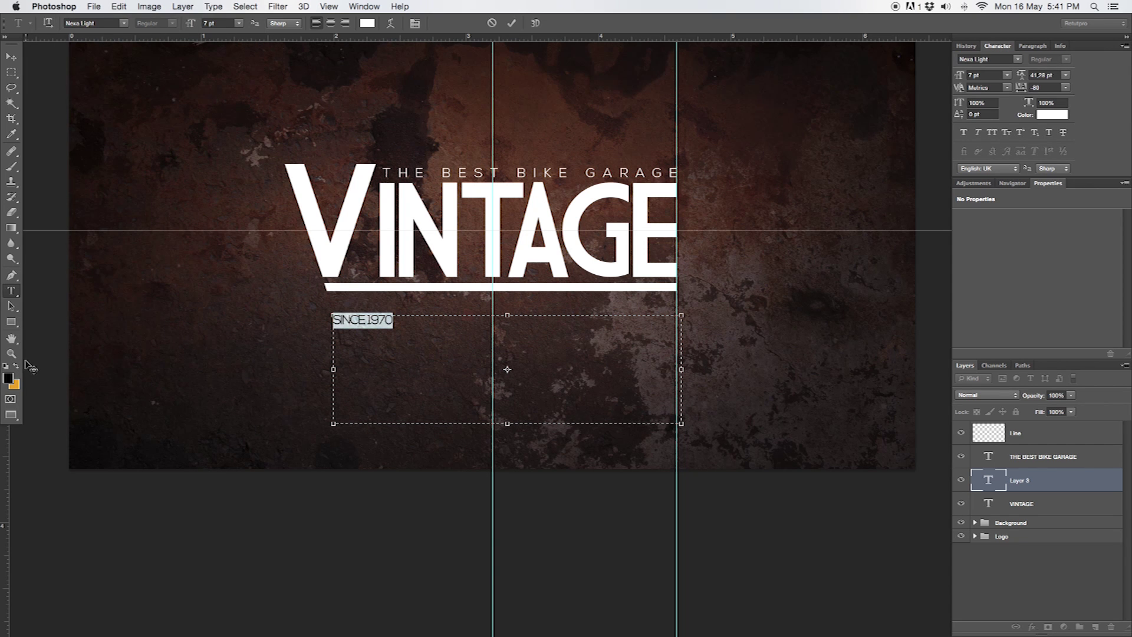
left_click(231, 22)
type("6")
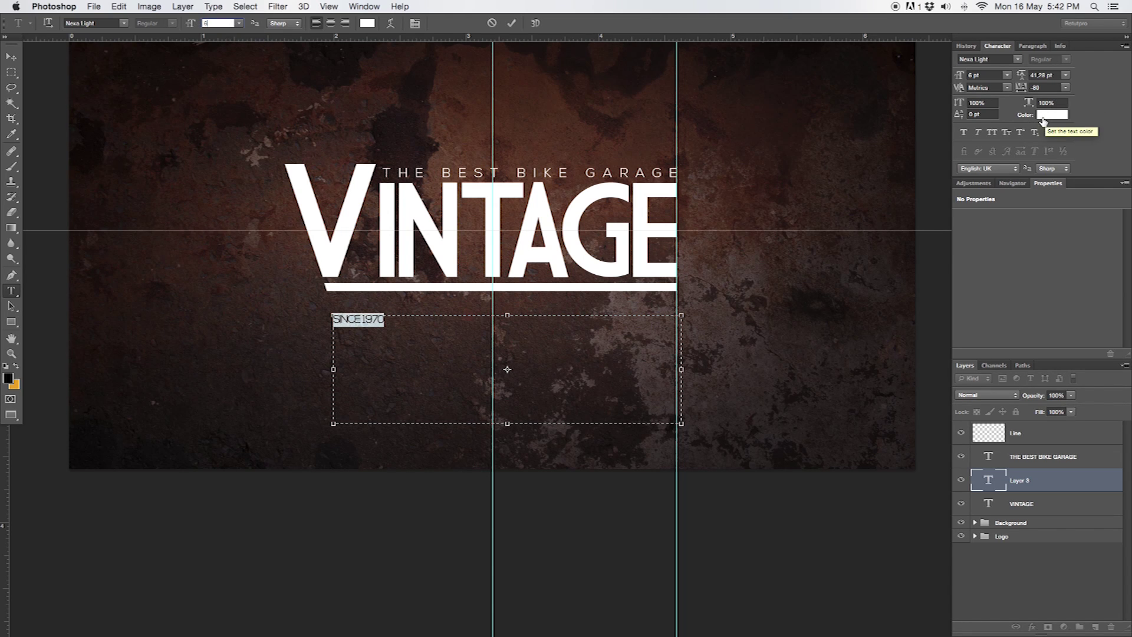
Step: Set the tracking of the SINCE 1970 text to 2500 and commit the text
left_click_drag(1022, 92, 1099, 93)
left_click(1050, 87)
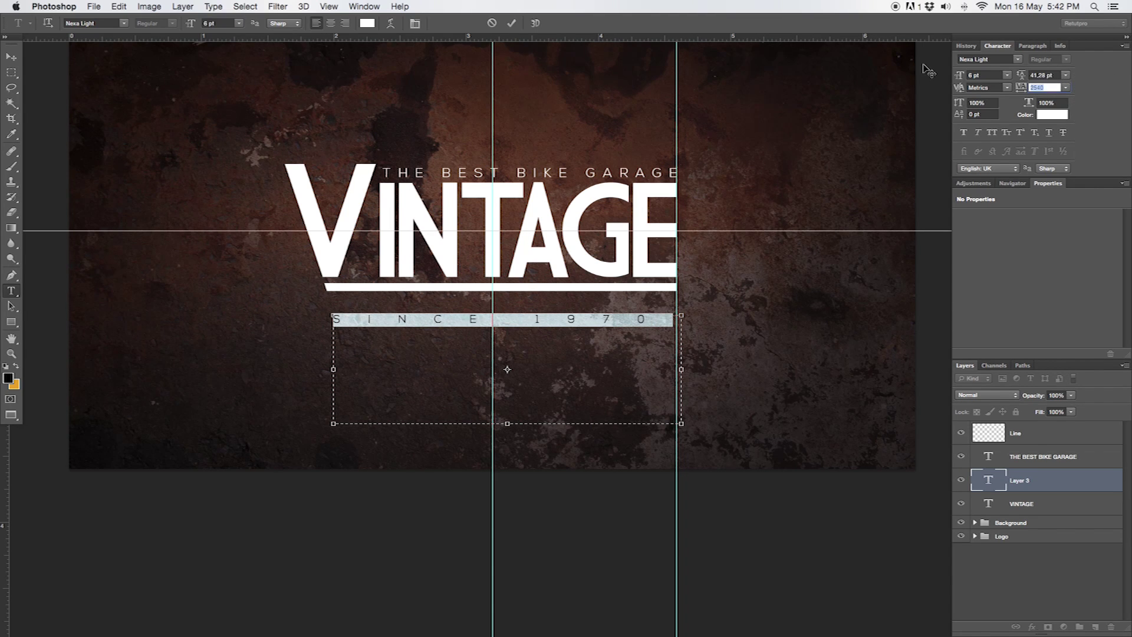
type("2500")
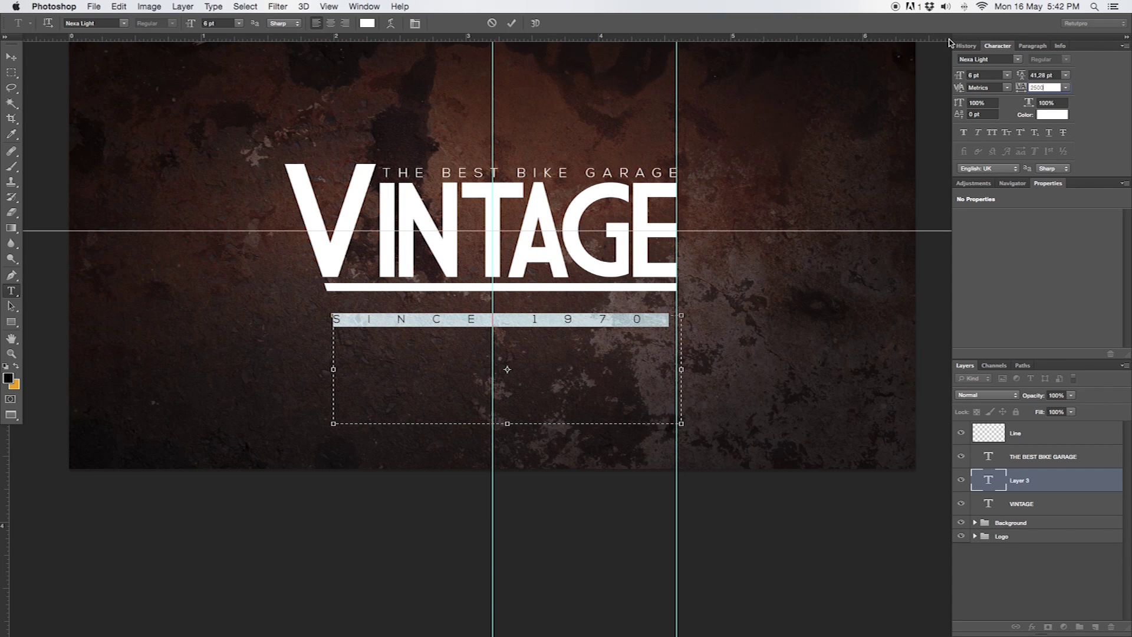
left_click(511, 23)
Step: Move the SINCE 1970 text up close beneath the underline and nudge it right toward the vertical guide
key("v")
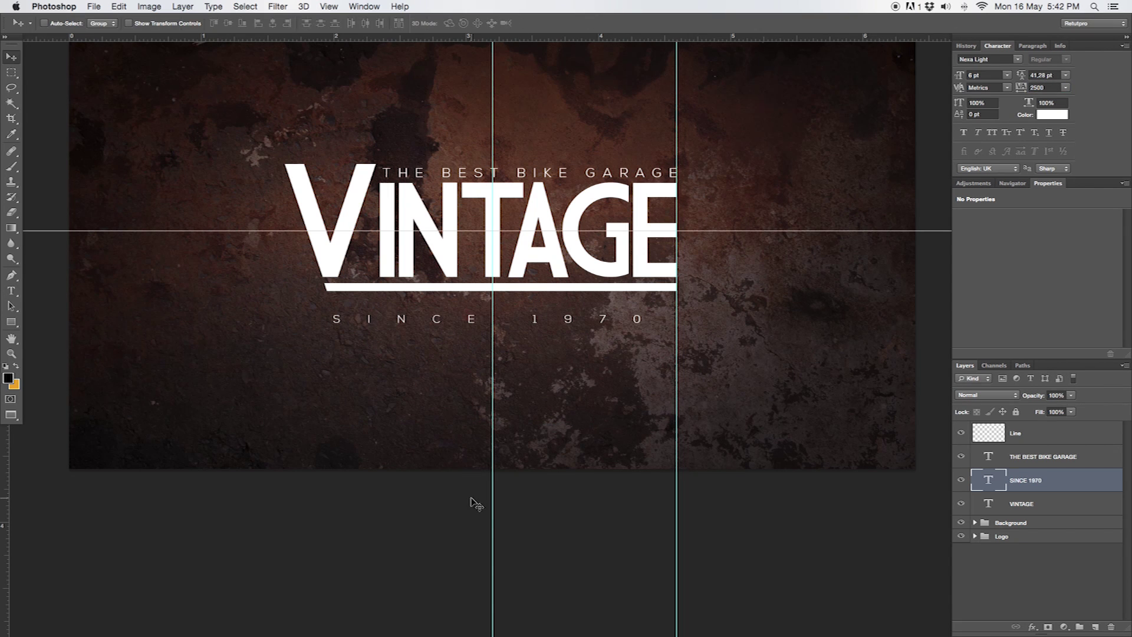
left_click_drag(547, 370, 545, 355)
key("Right")
key("Right")
key("Right")
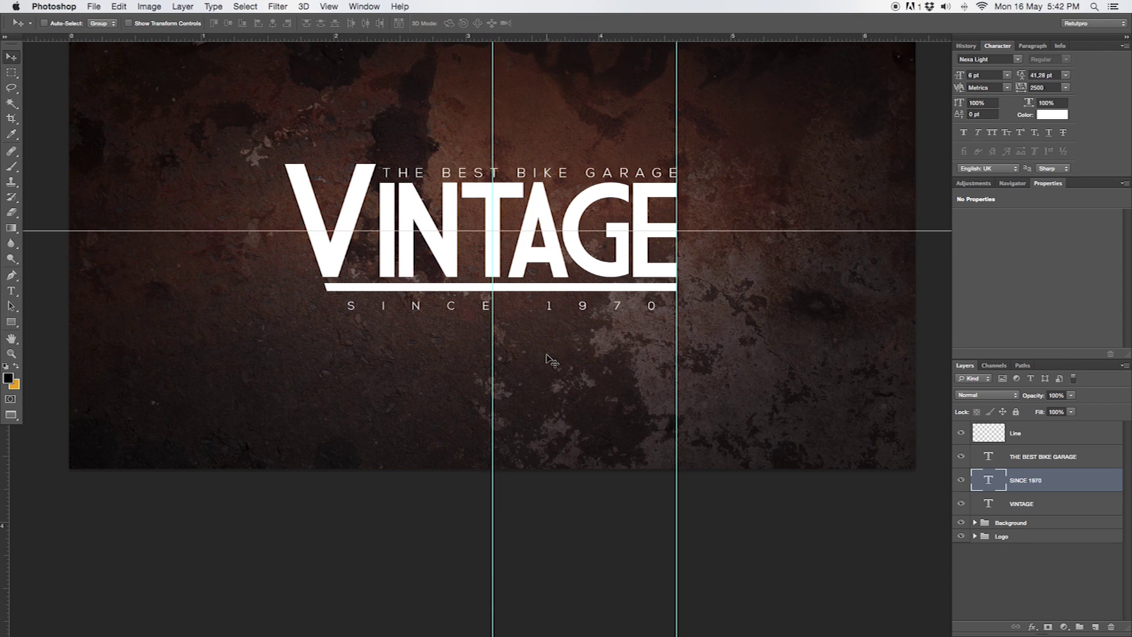
Step: Try shifting the SINCE 1970 text left so its S sits under the underline's slanted left end
left_click_drag(672, 306, 668, 306)
left_click(333, 299)
left_click_drag(534, 315, 525, 317)
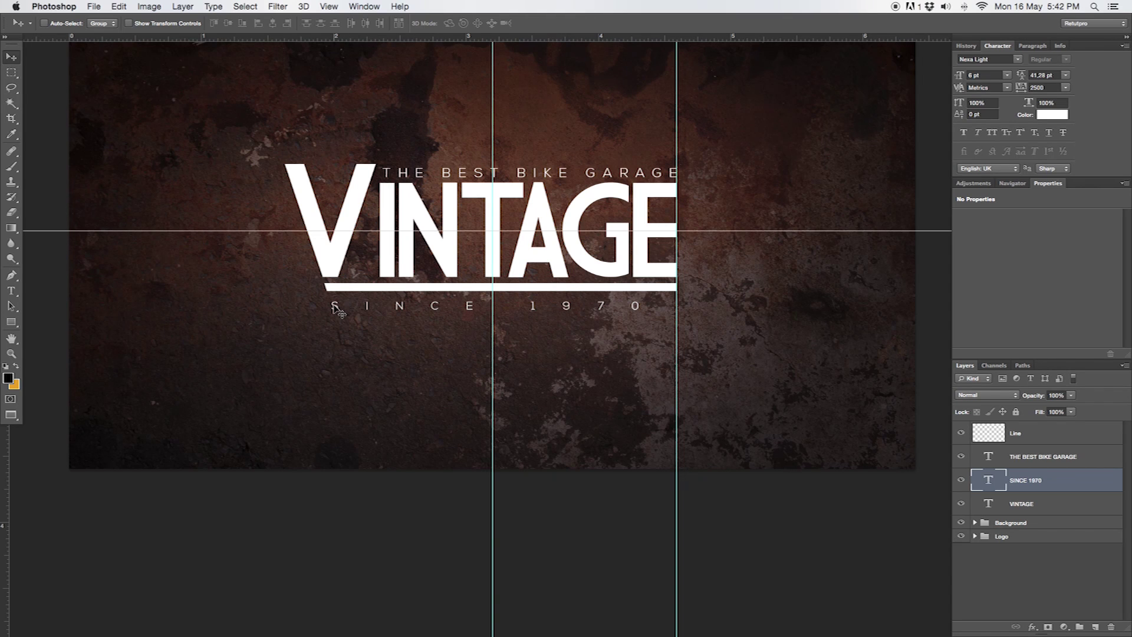
Step: Shift the SINCE 1970 text right until it sits centred beneath the underline, its last digit just inside the guide
double_click(637, 304)
mouse_move(644, 306)
left_mouse_down()
mouse_move(627, 308)
mouse_move(636, 319)
mouse_move(646, 296)
left_mouse_up()
key("Right")
key("Right")
key("Right")
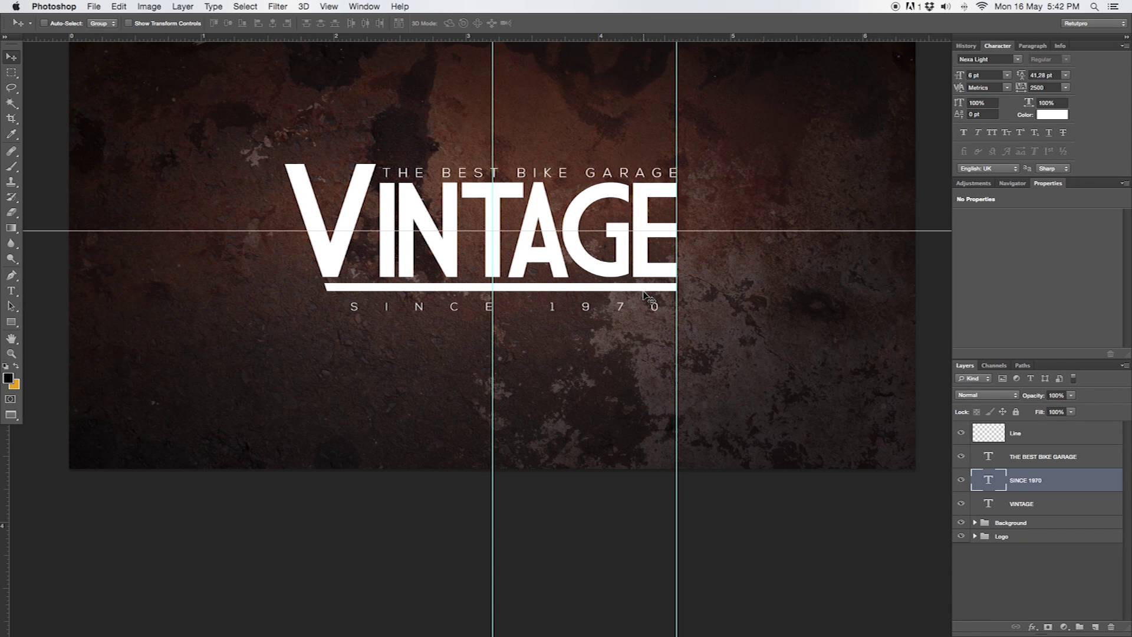
Step: Clear all guides from the document and view the whole logo composition
key("super+equal")
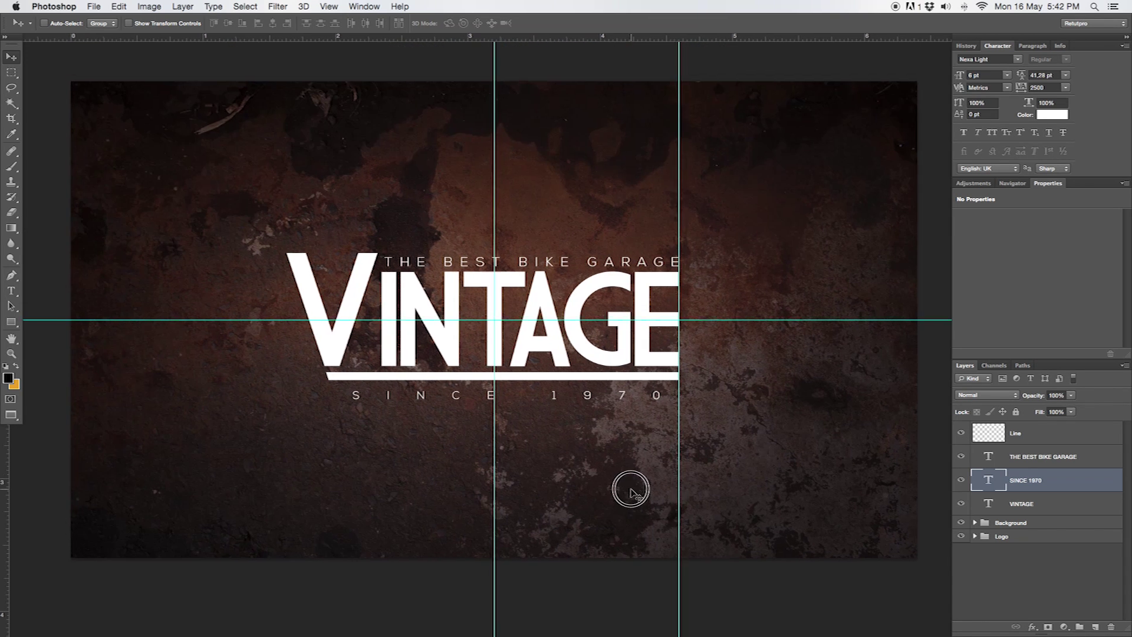
key("z")
left_click(577, 316)
left_click(577, 316, "alt")
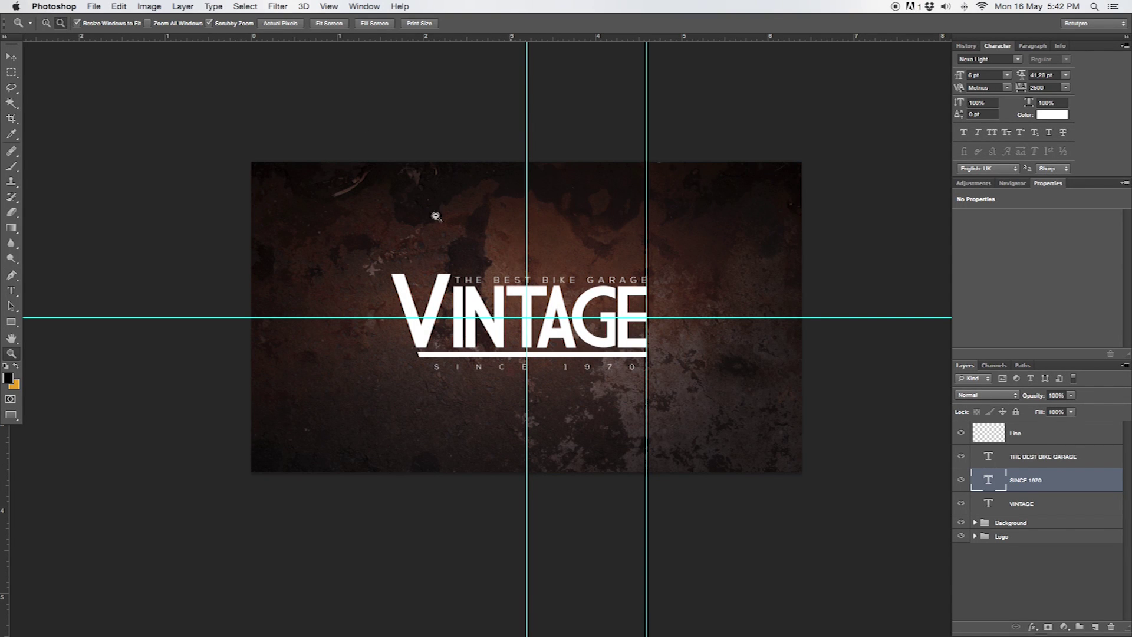
left_click(329, 6)
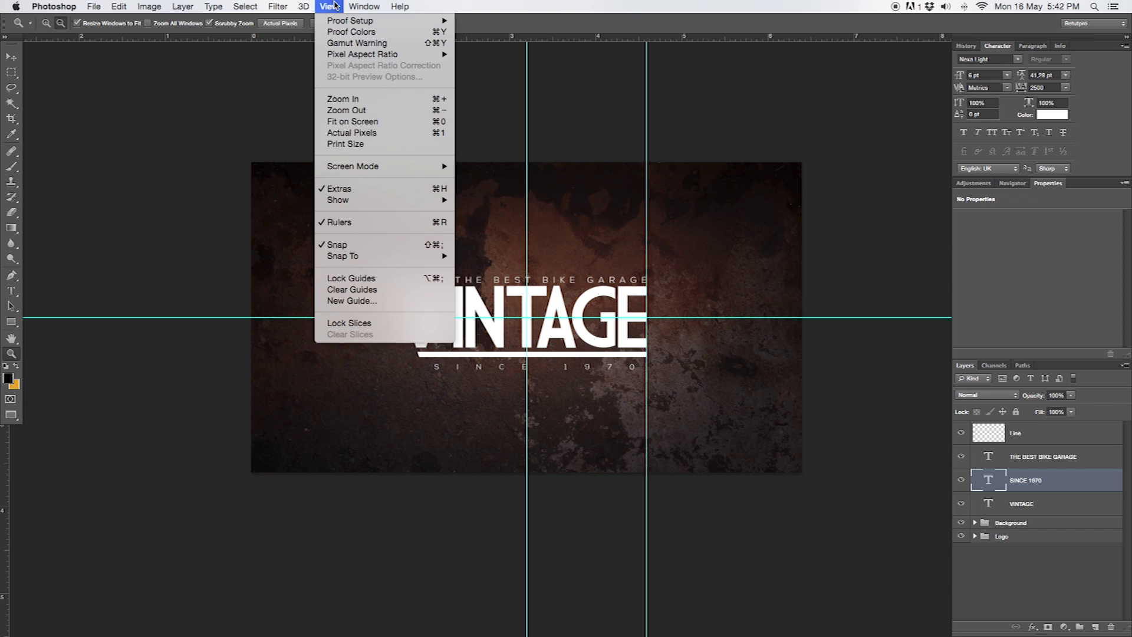
left_click(352, 290)
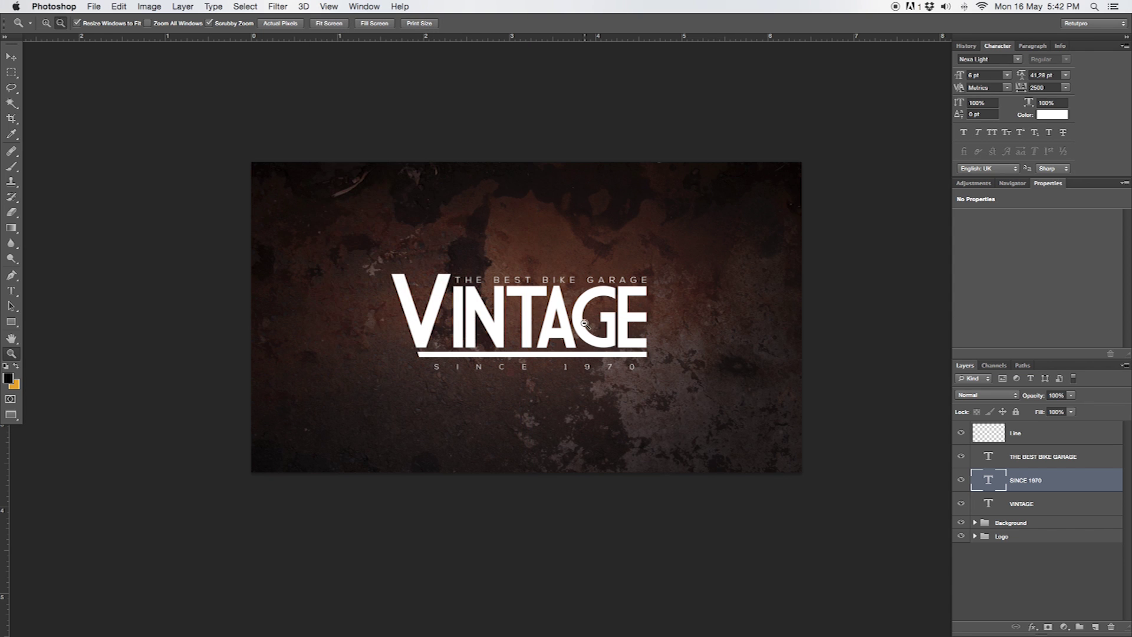
left_click_drag(586, 328, 635, 343)
key("t")
left_click(517, 360)
key("super+a")
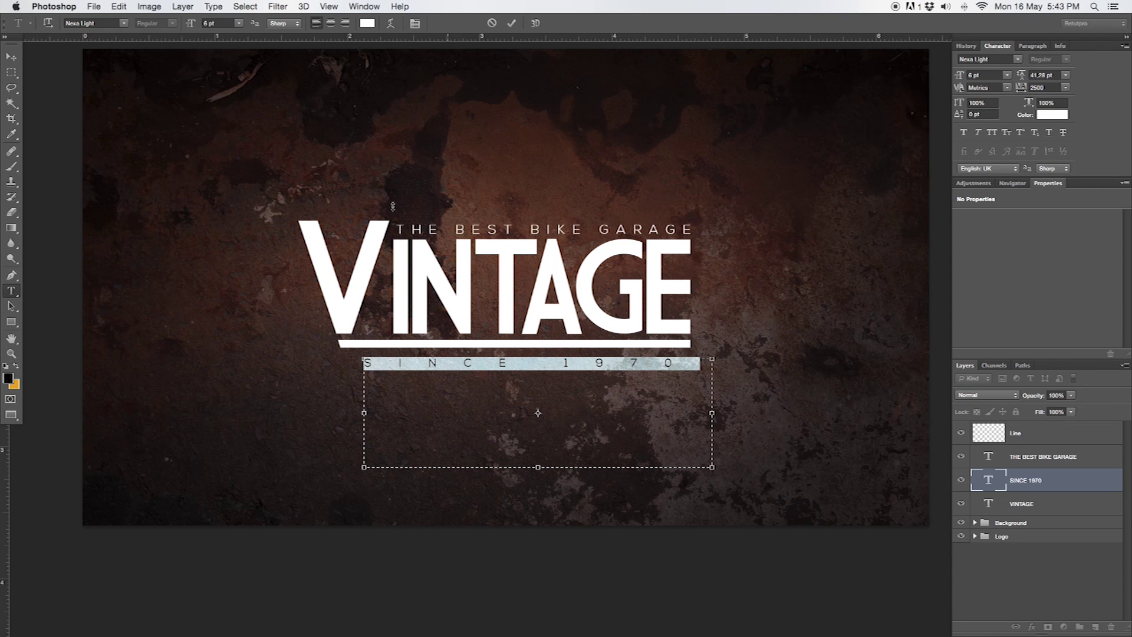
left_click(512, 22)
key("z")
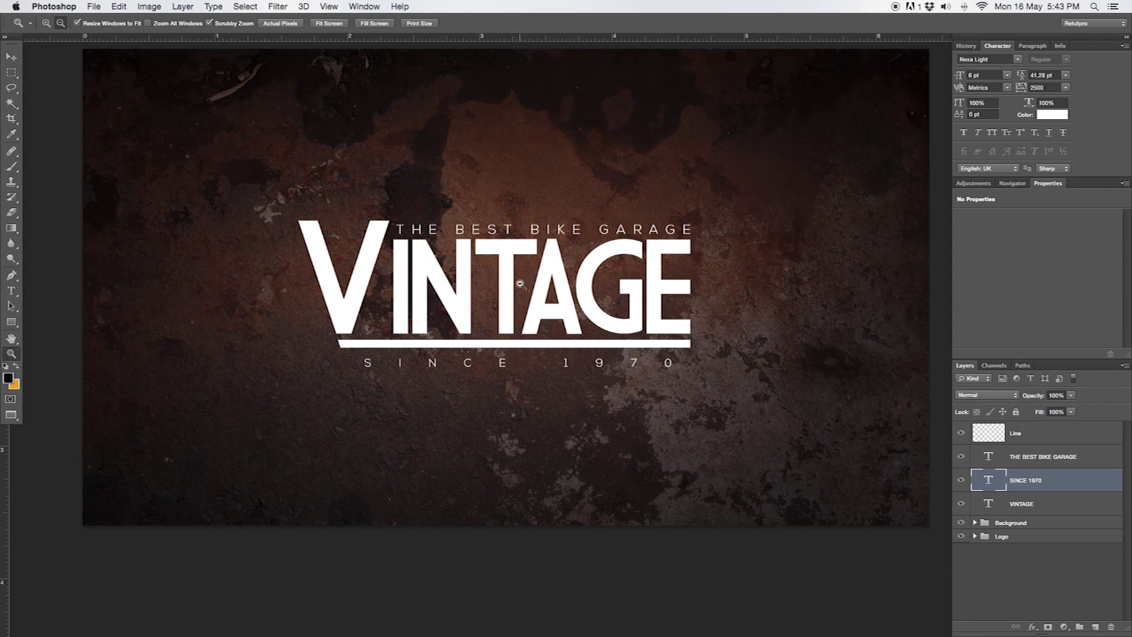
Step: Group the Line, THE BEST BIKE GARAGE, SINCE 1970 and VINTAGE layers and name the group Logo
left_click(1029, 440)
left_click(1039, 461, "shift")
left_click(1041, 480, "shift")
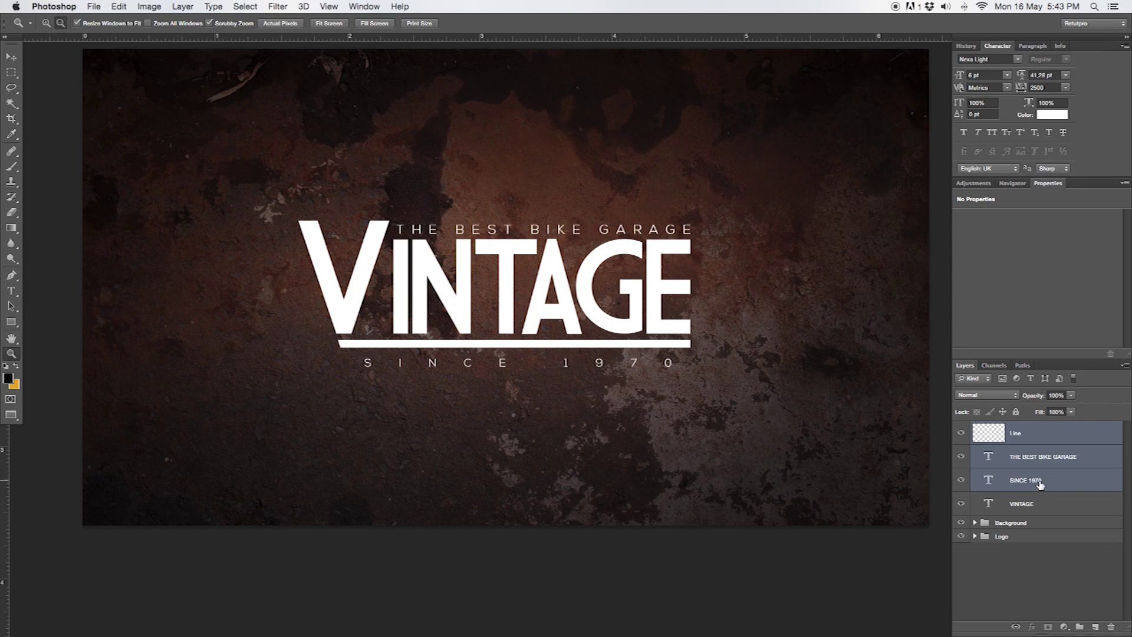
left_click(1041, 502, "shift")
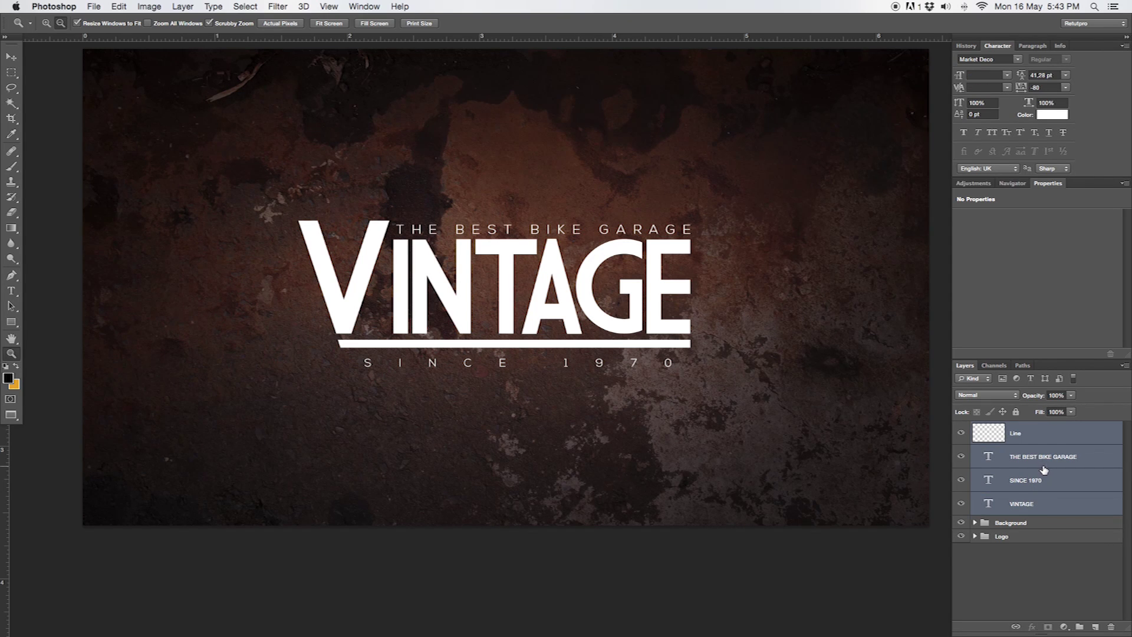
key("super+g")
double_click(1007, 429)
type("Logo")
key("Return")
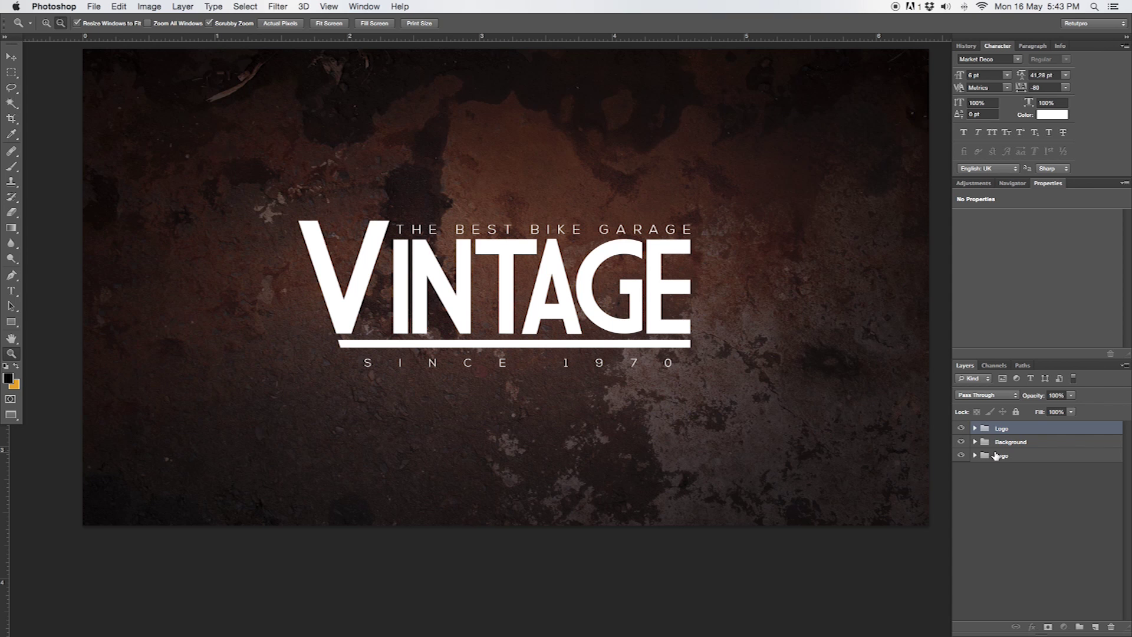
Step: Move the original Logo group from beneath Background to the top of the layer stack, above the new Logo group
key("super+z")
key("super+z")
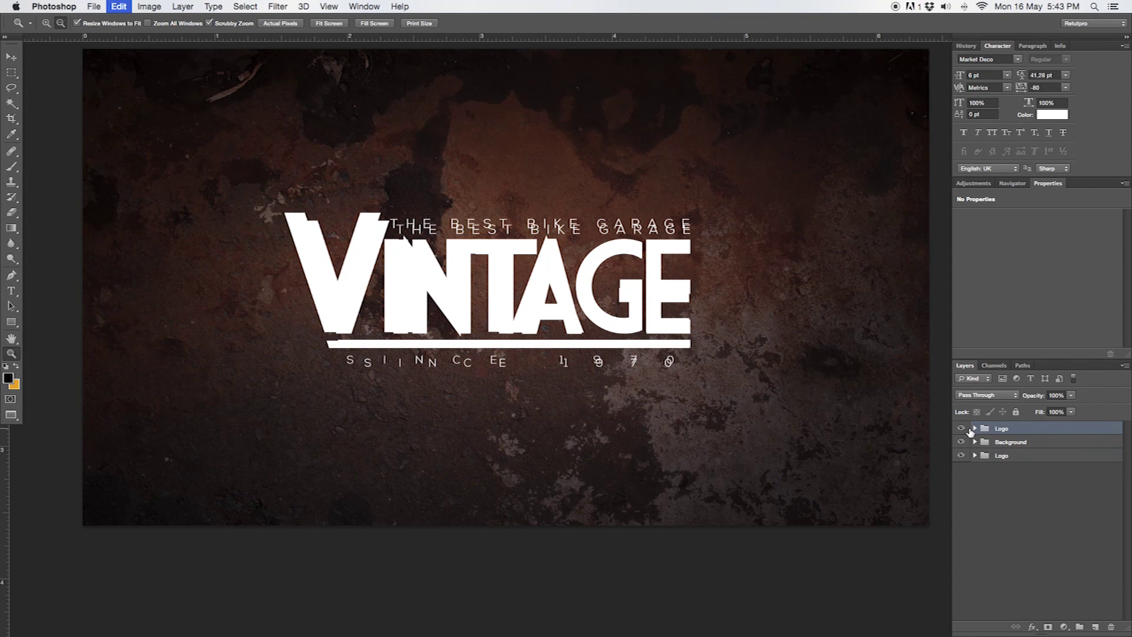
left_click(984, 430)
key("super+z")
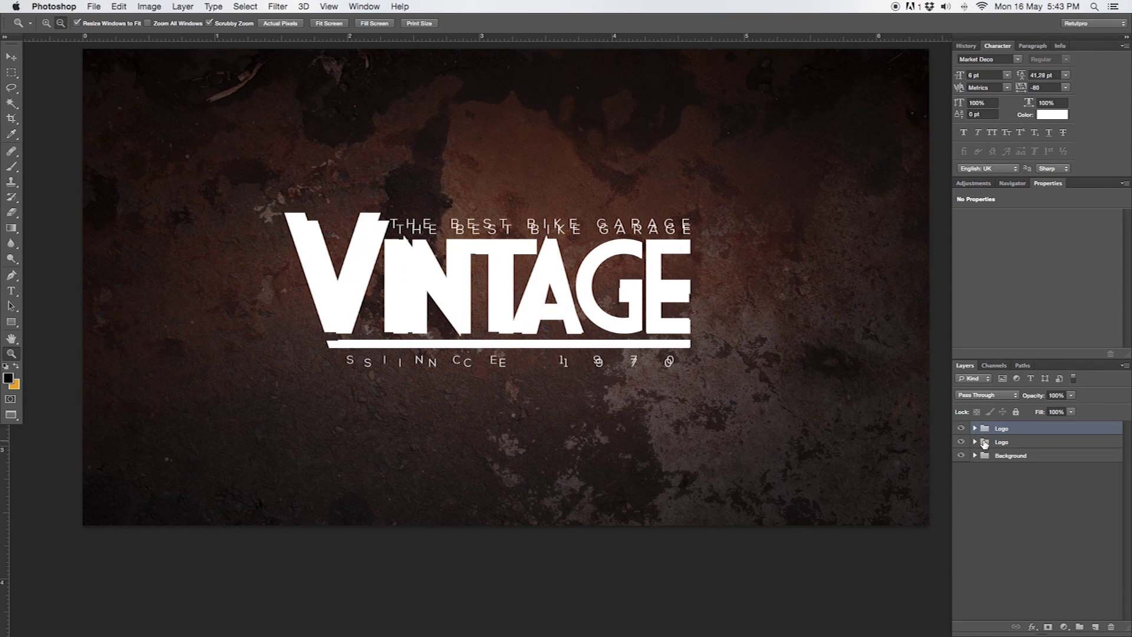
Step: Toggle the visibility of the two Logo groups to compare the original logo with the rebuilt one
left_click(962, 441)
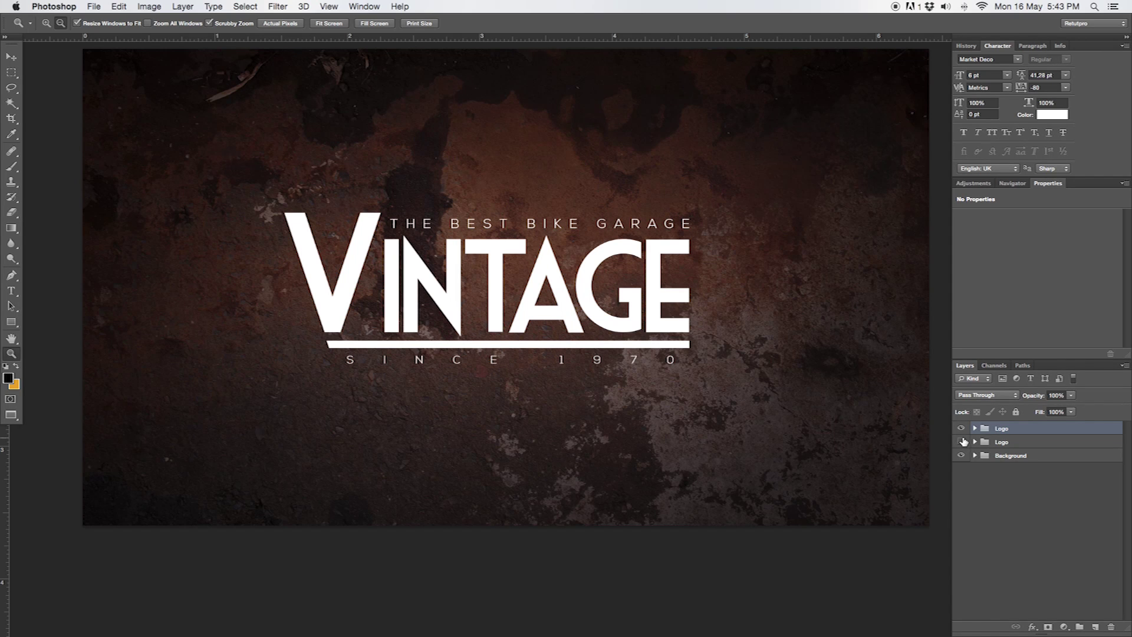
left_click(961, 428)
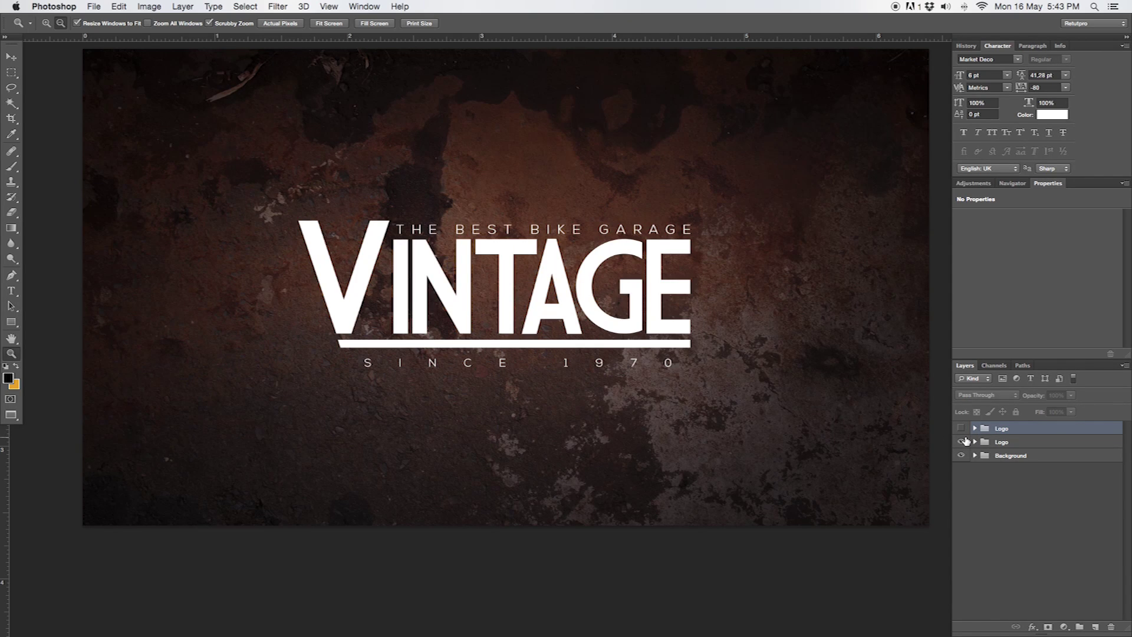
left_click(964, 433)
left_click(963, 435)
left_click(554, 341, "alt")
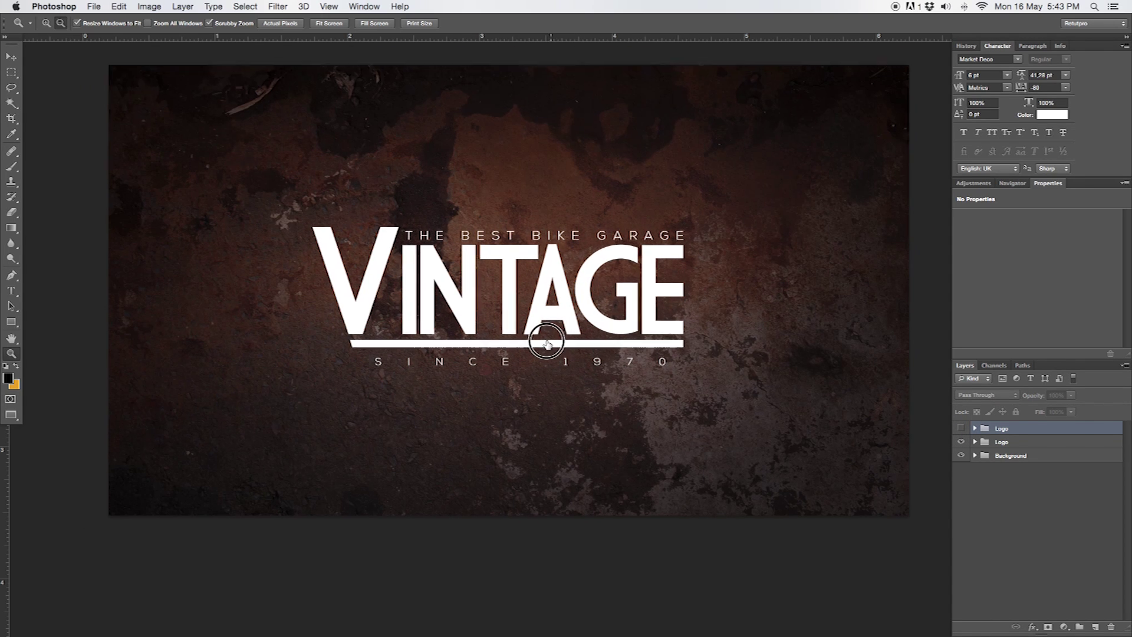
left_click(962, 428)
left_click(962, 429)
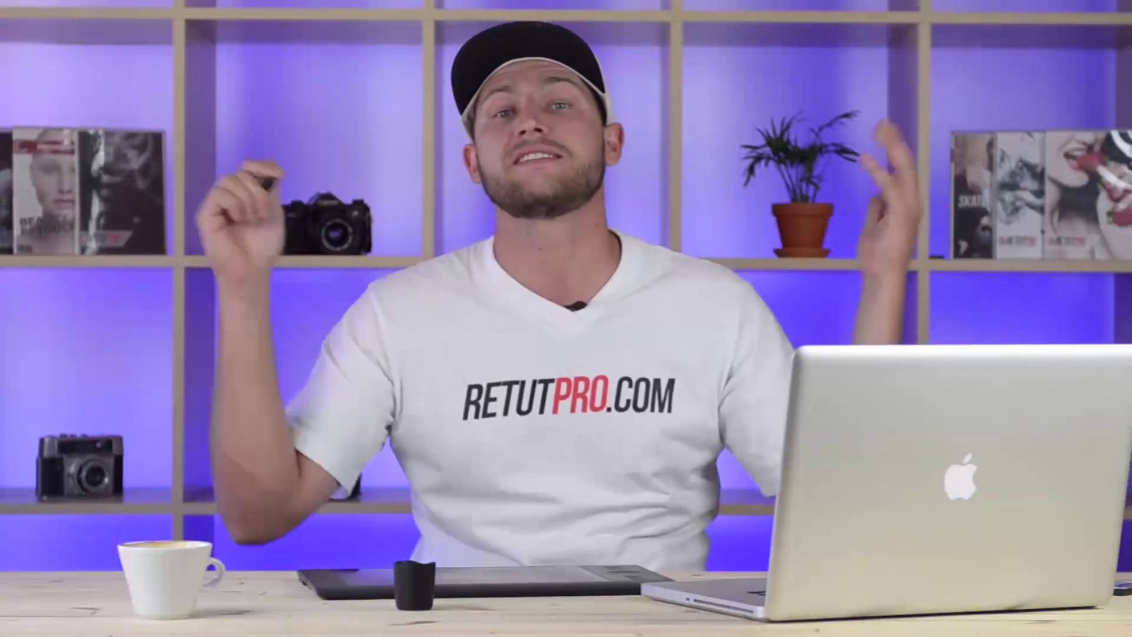